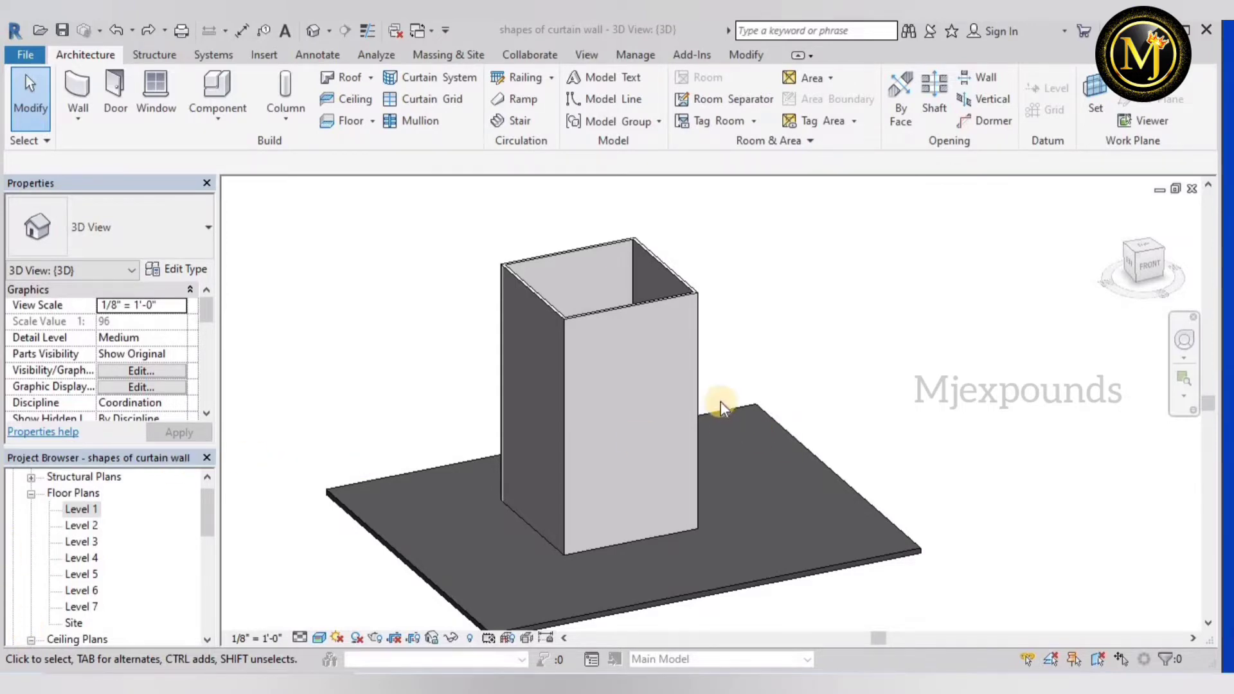
- In the Level 1 floor plan, draw a Curtain Wall about 20'-10" long along the front wall's centerline, up to Level 2
scroll(776, 437, "down", 1)
scroll(753, 406, "up", 1)
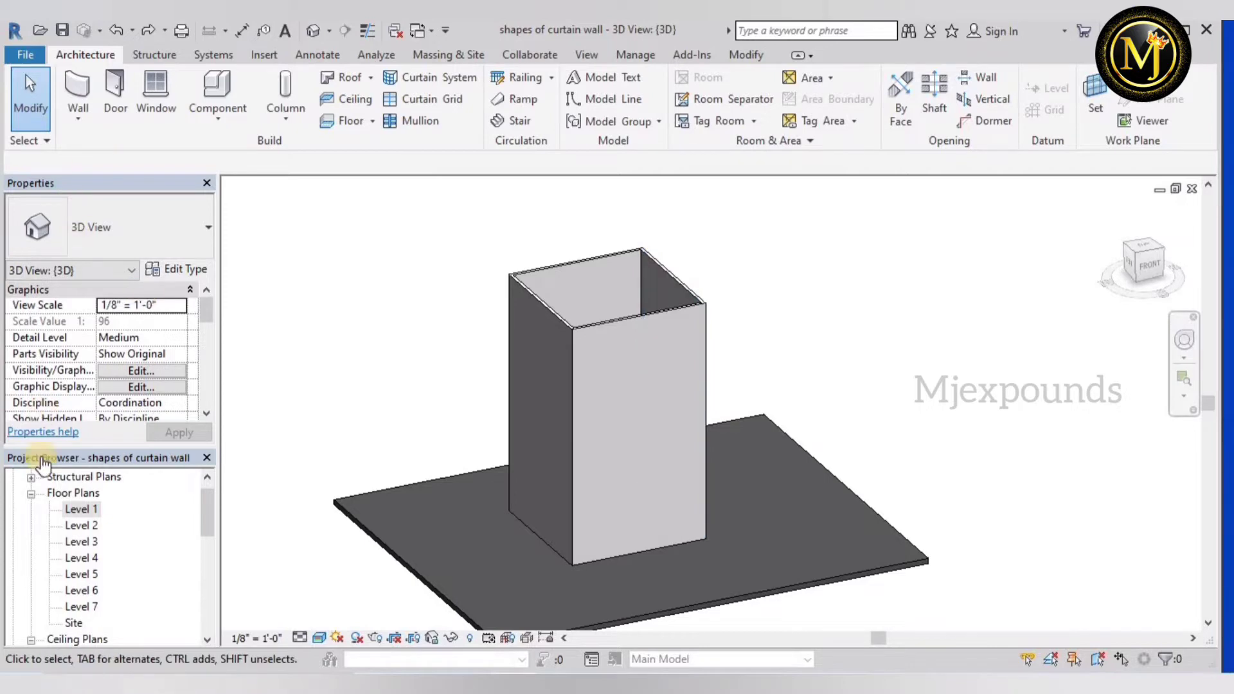
double_click(83, 509)
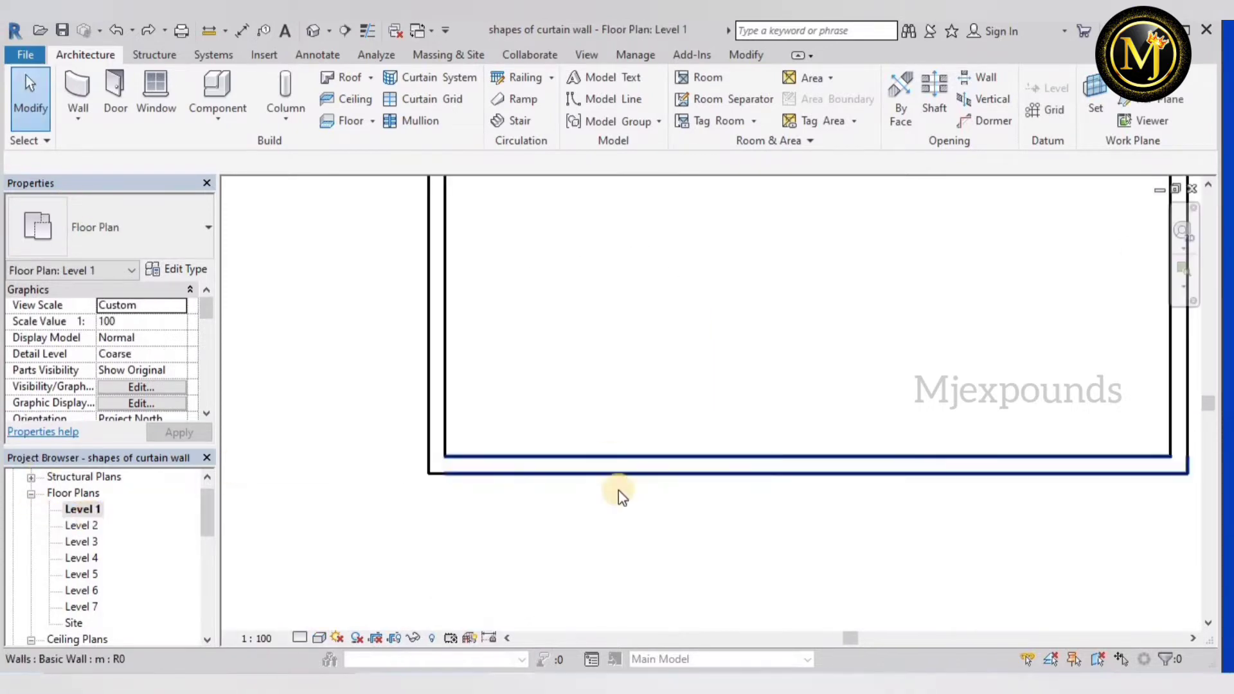
scroll(585, 511, "down", 1)
scroll(689, 485, "up", 1)
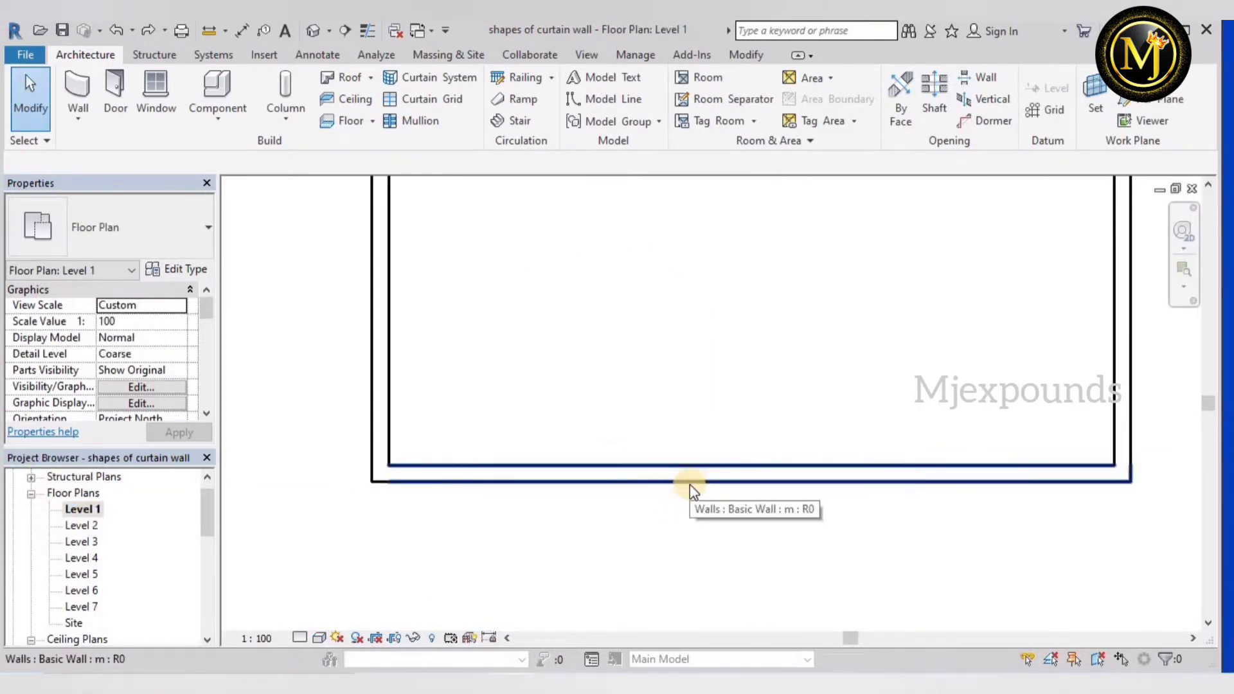
left_click(88, 90)
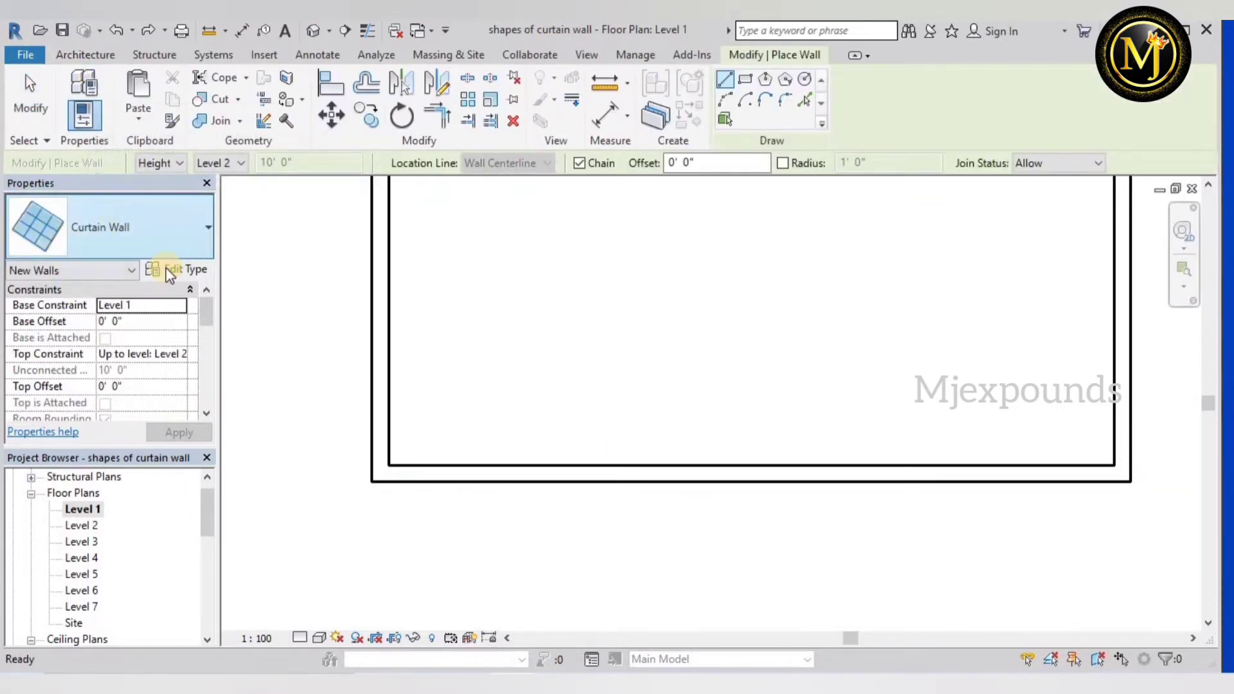
scroll(711, 496, "up", 2)
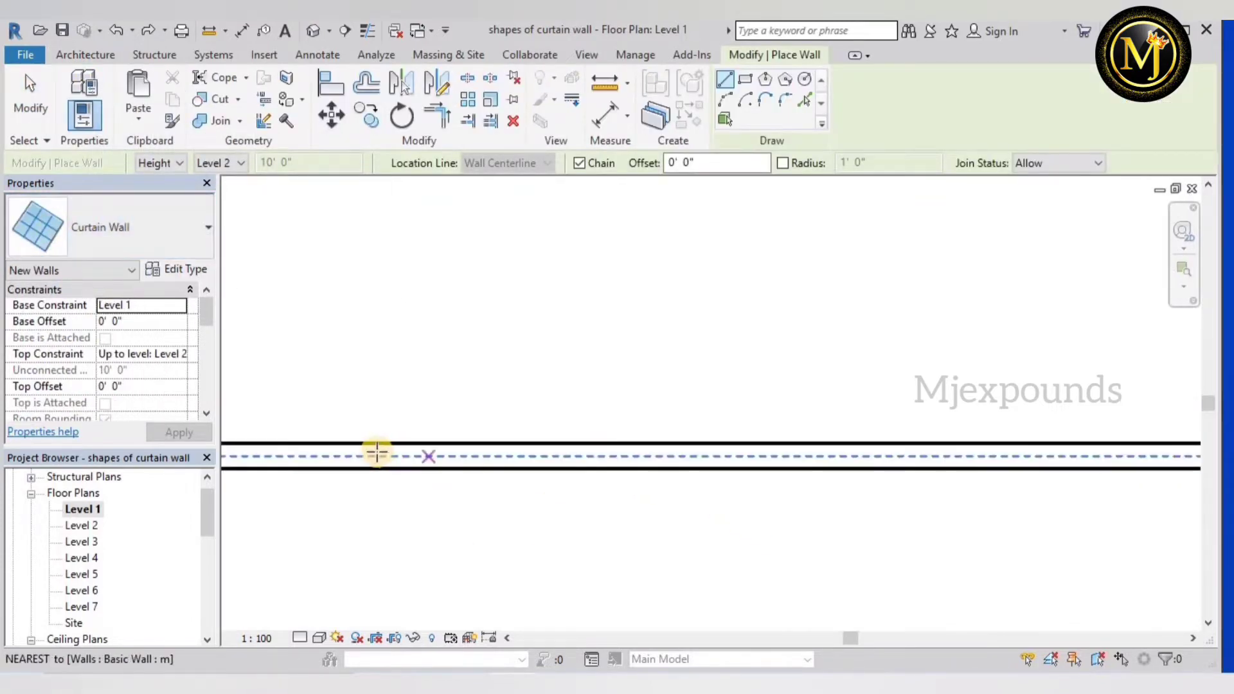
left_click(341, 455)
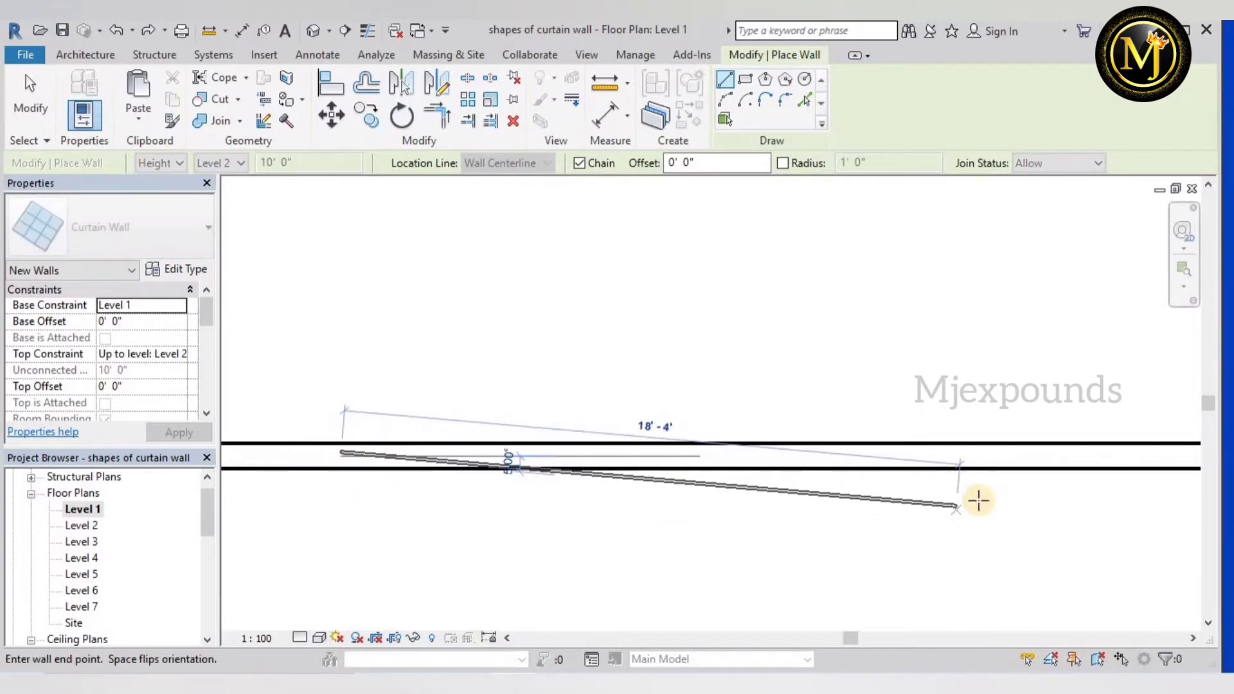
left_click(1042, 449)
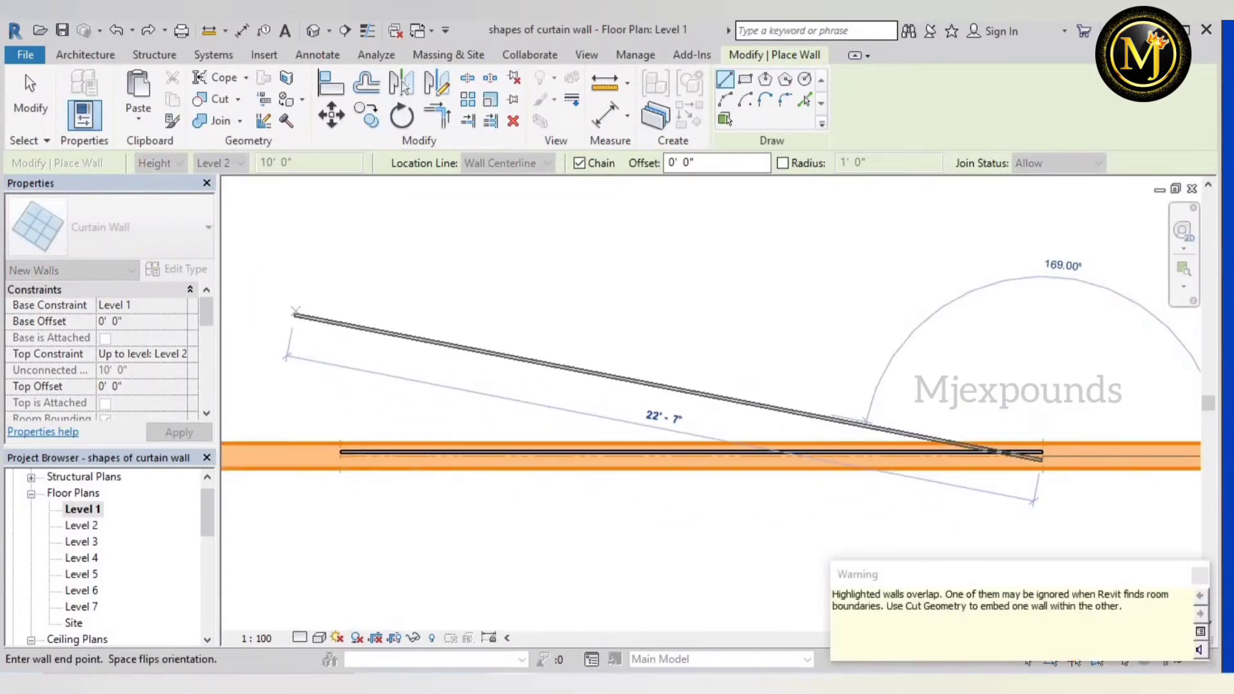
left_click(30, 100)
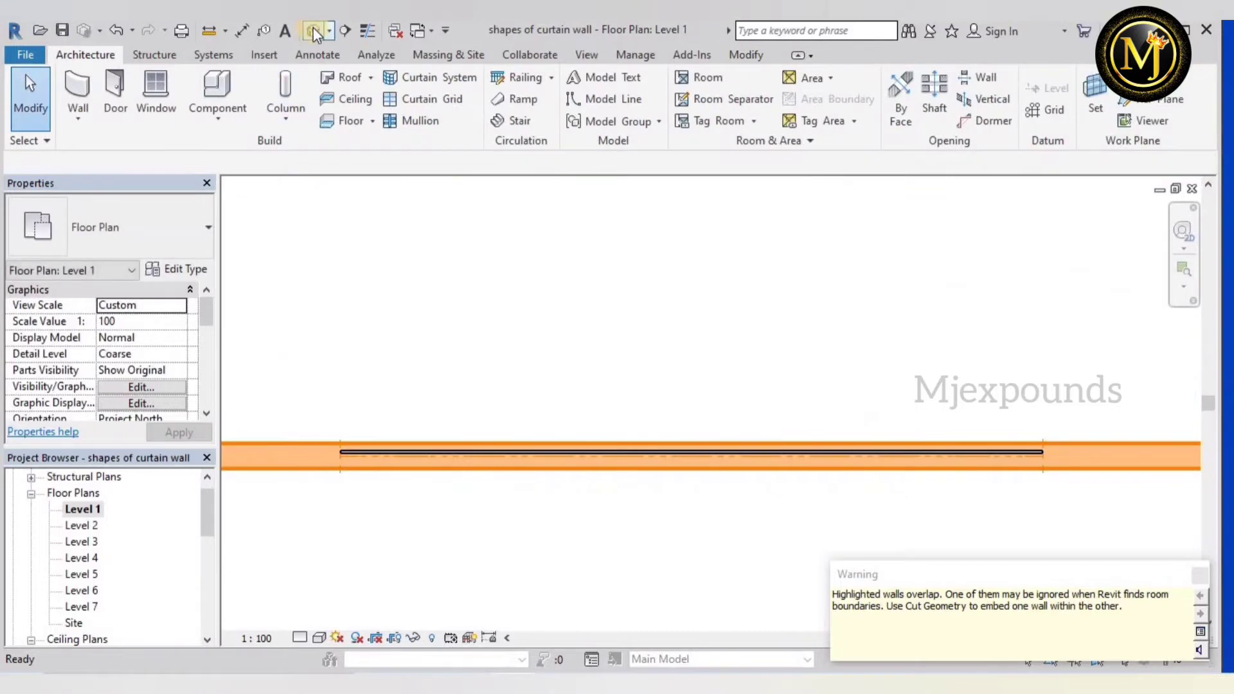
- From the 3D view, enable Automatically Embed in the Curtain Wall type properties of the new front curtain wall
left_click(313, 29)
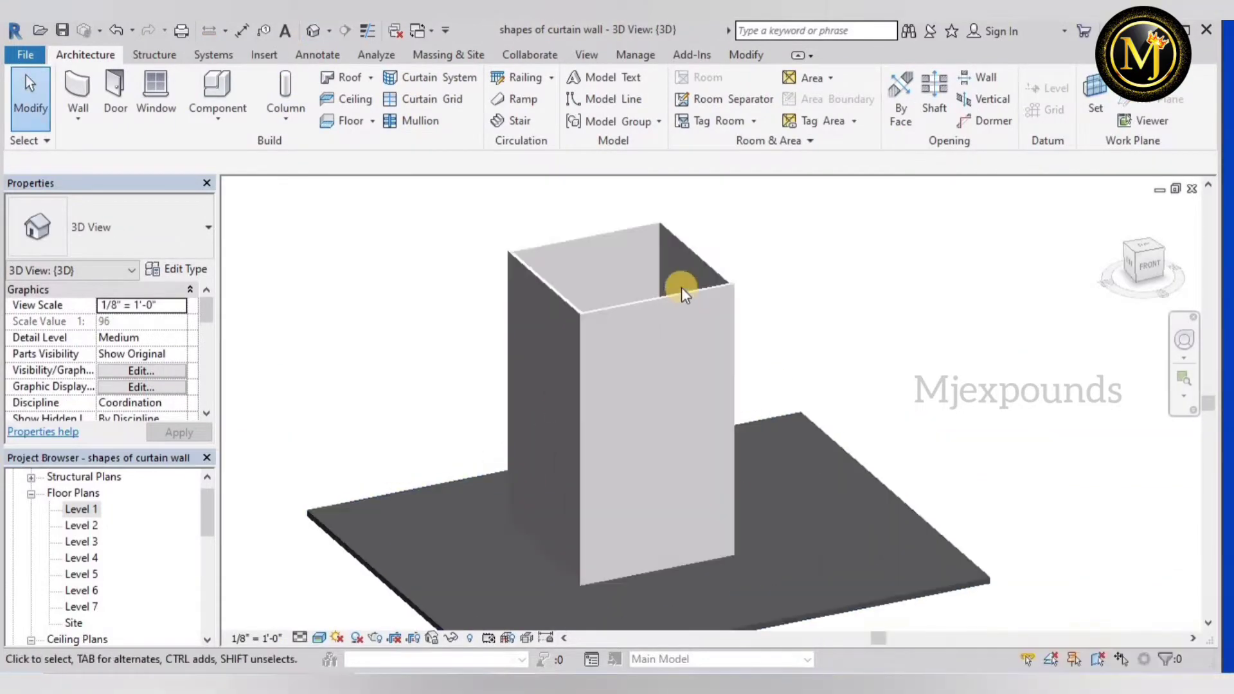
left_click(684, 297)
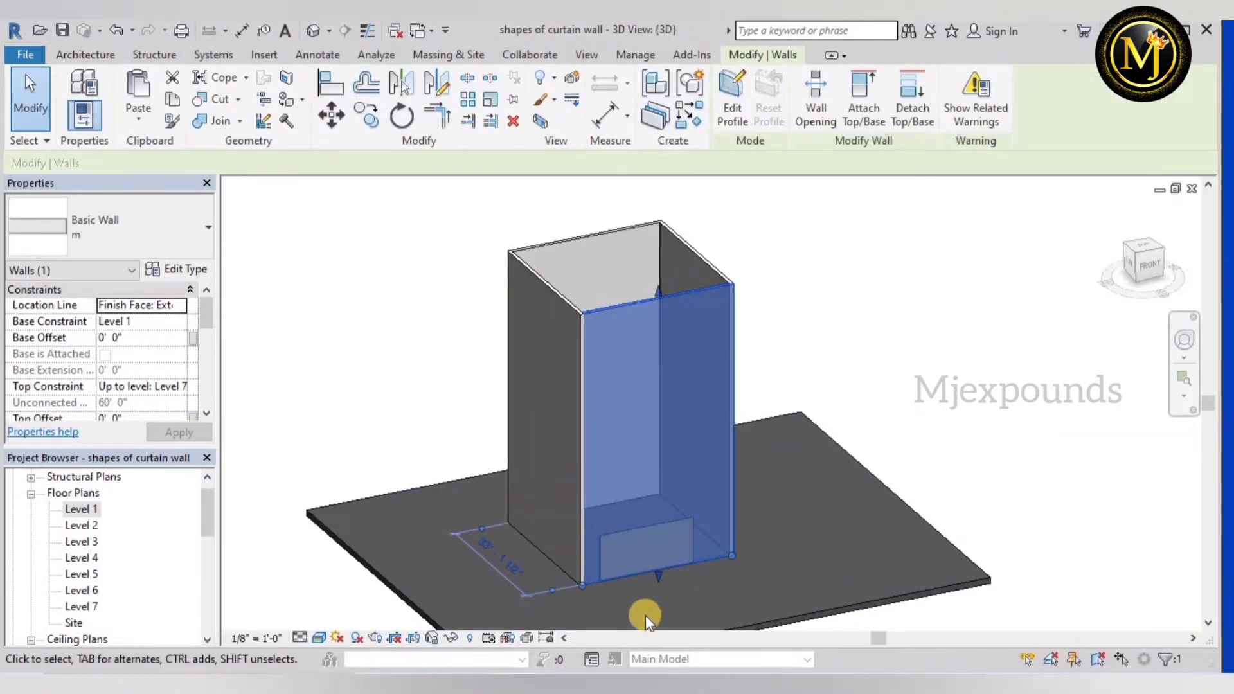
scroll(642, 577, "up", 3)
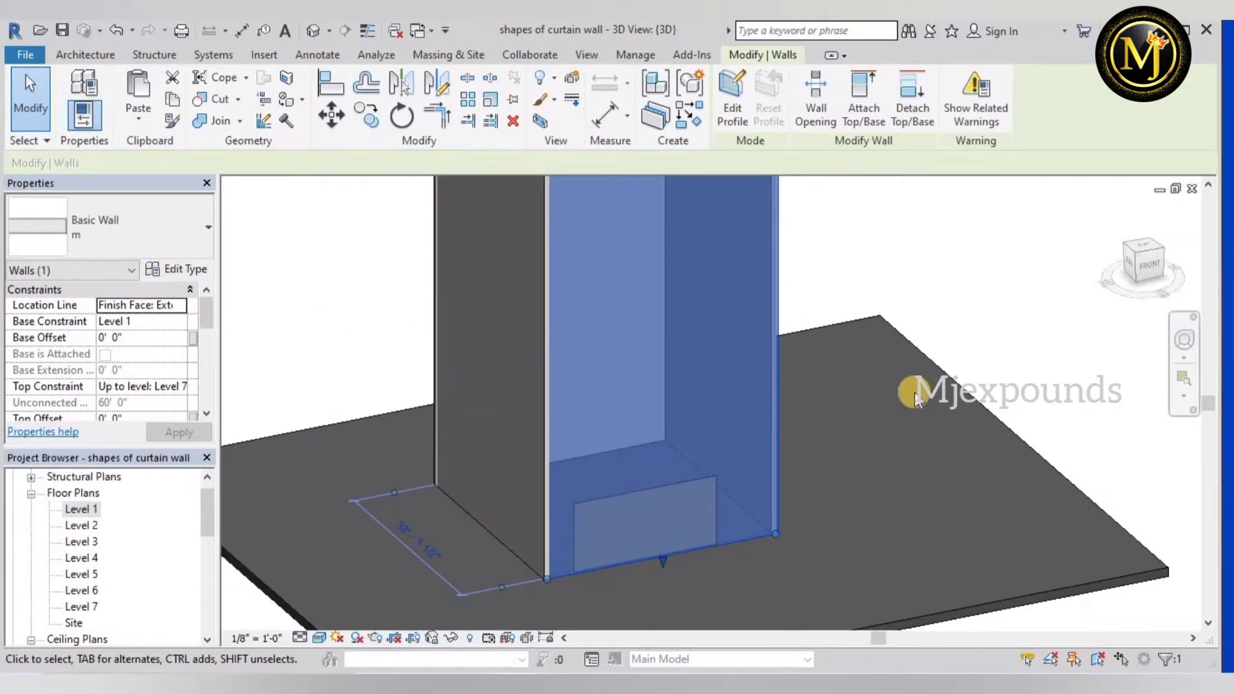
key("Escape")
left_click(672, 556)
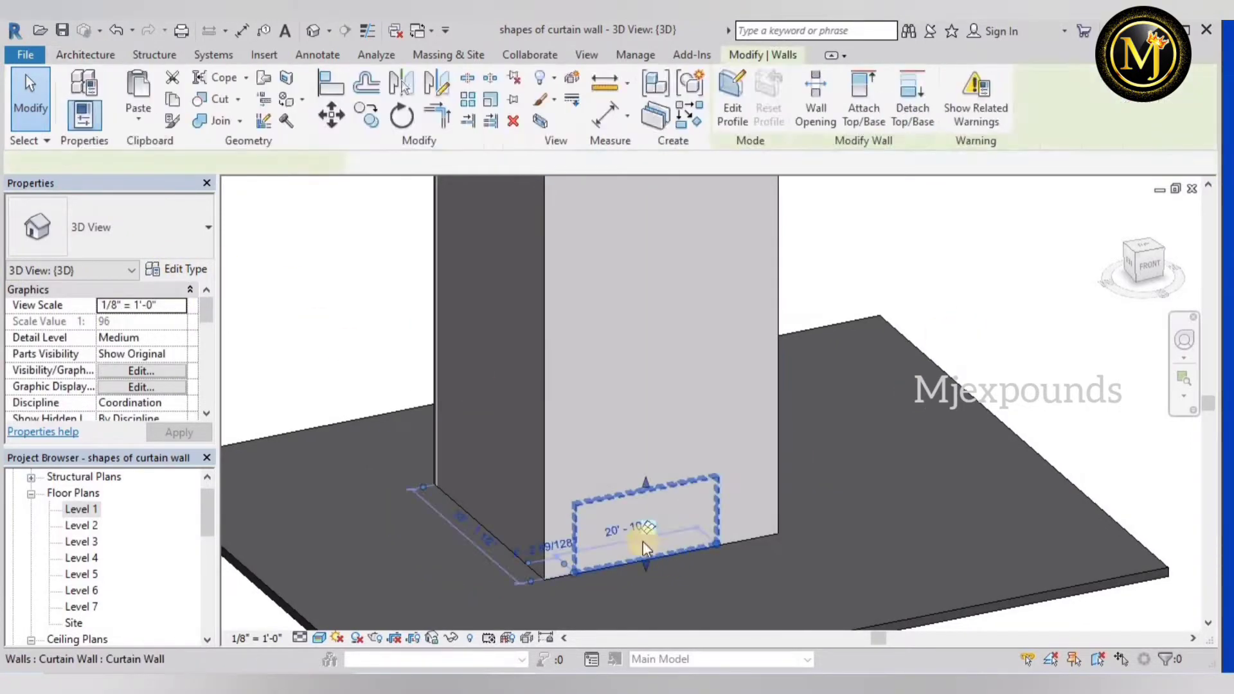
left_click(179, 271)
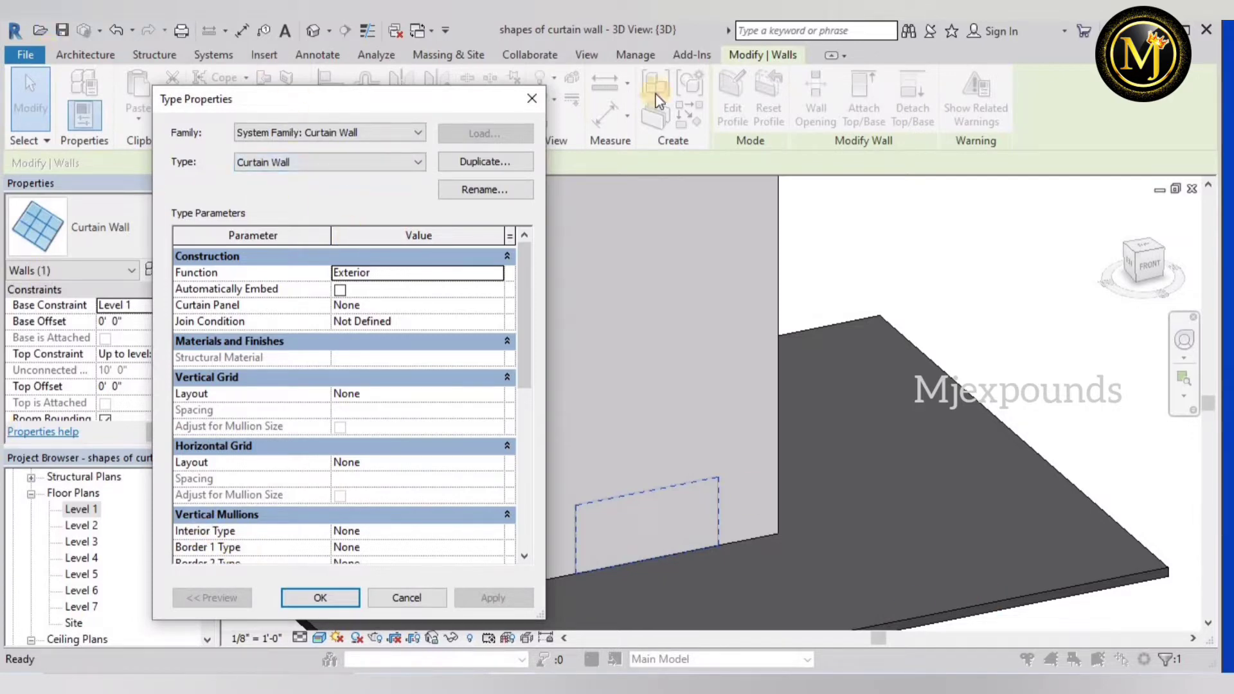
left_click(335, 292)
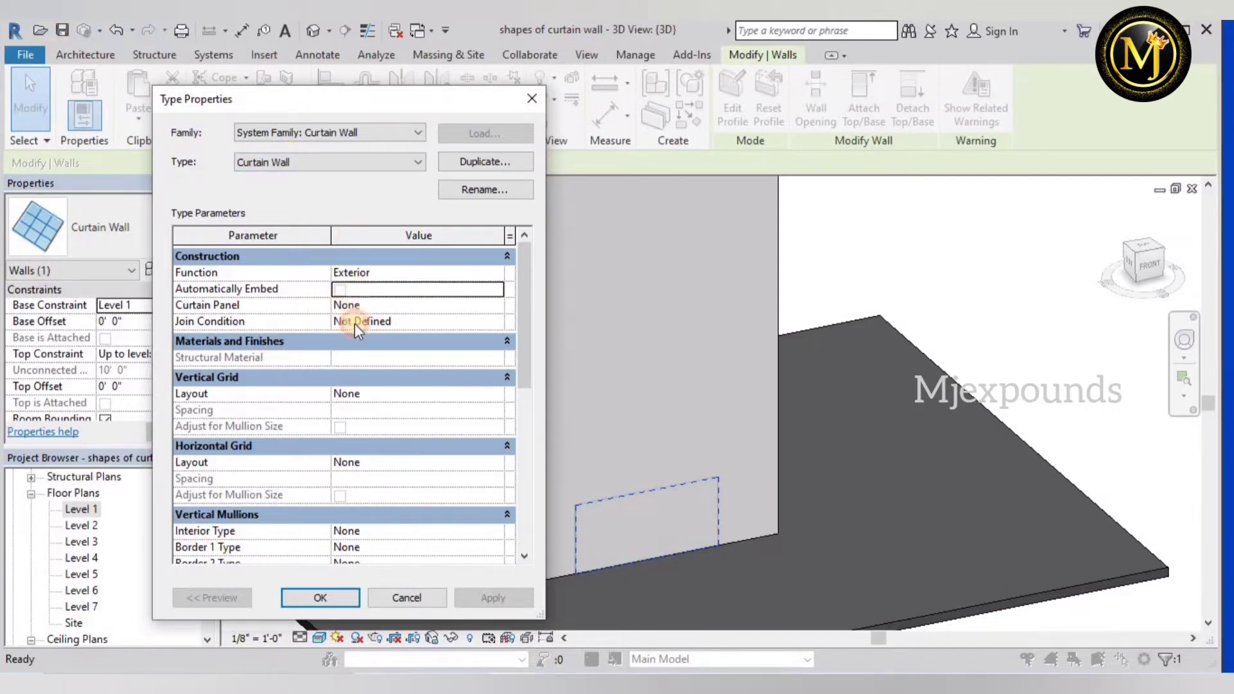
left_click(480, 605)
left_click(337, 599)
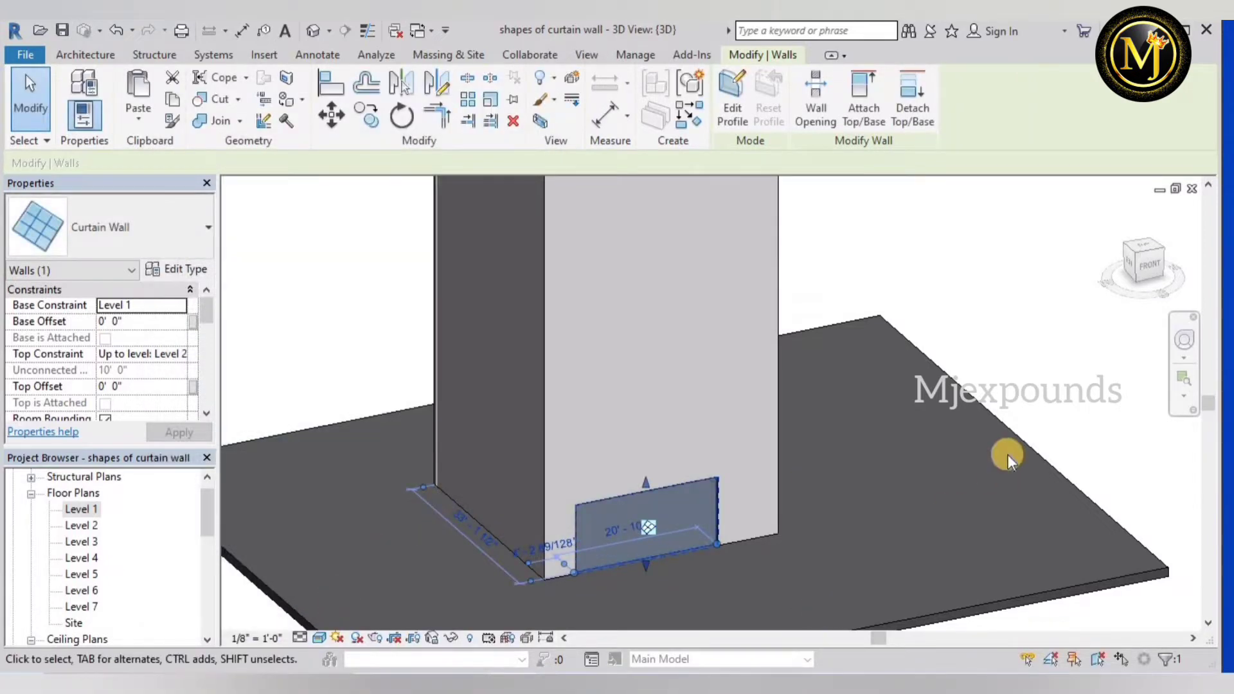
left_click(1029, 366)
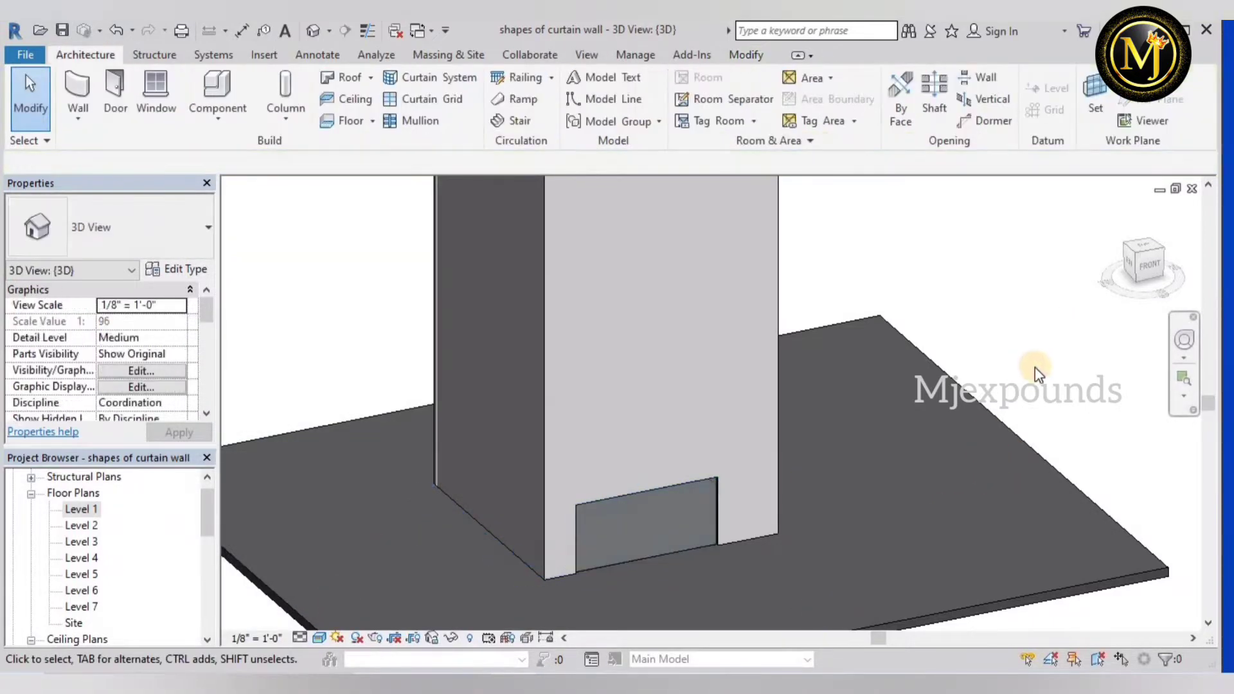
- Stretch the curtain wall's top edge upward to a height of about 50'-6"
left_click(662, 495)
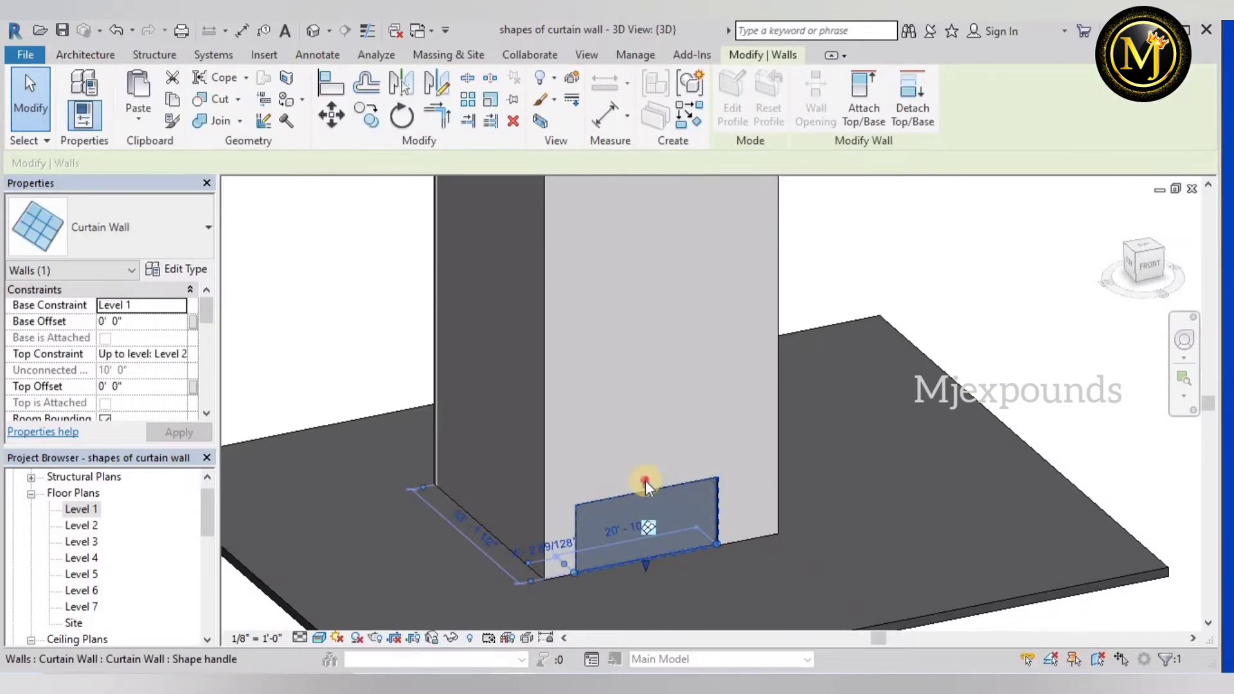
left_click_drag(645, 481, 664, 198)
scroll(808, 543, "down", 1)
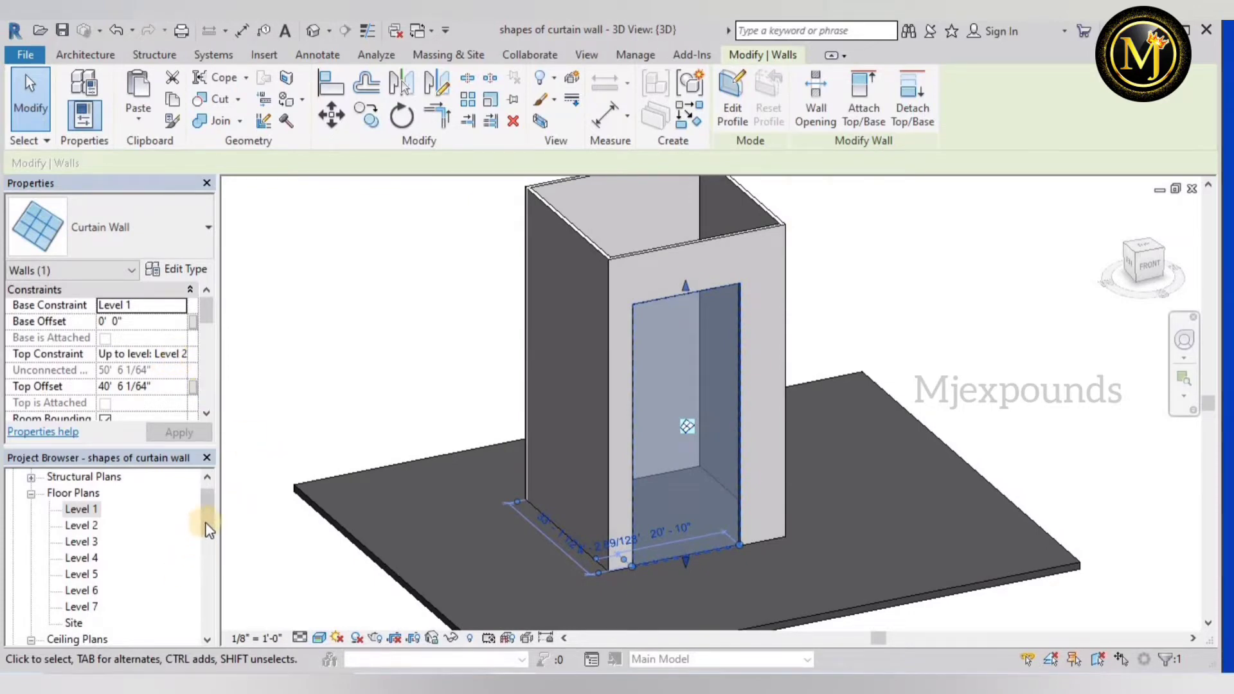
- In the South elevation, widen the curtain wall to about 24'-6" by moving its right edge, and check it in 3D
left_click_drag(205, 521, 208, 588)
double_click(78, 623)
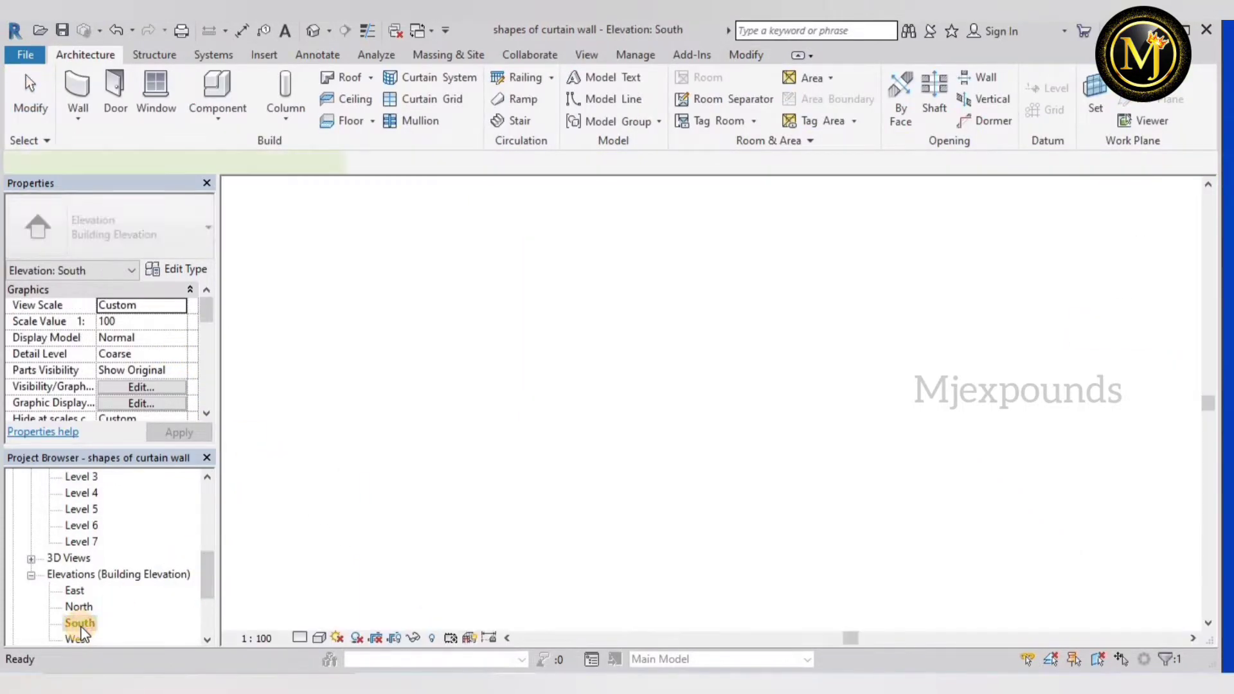
left_click(712, 407)
scroll(707, 445, "up", 2)
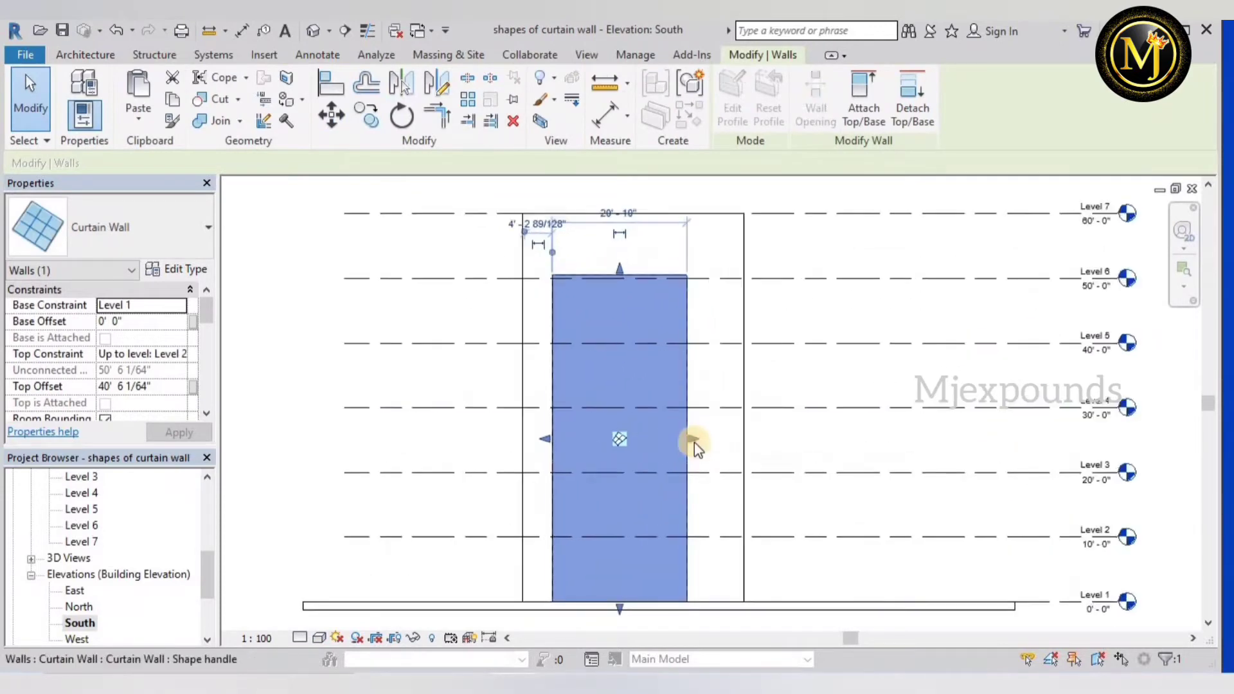
left_click_drag(694, 441, 756, 458)
left_click(827, 446)
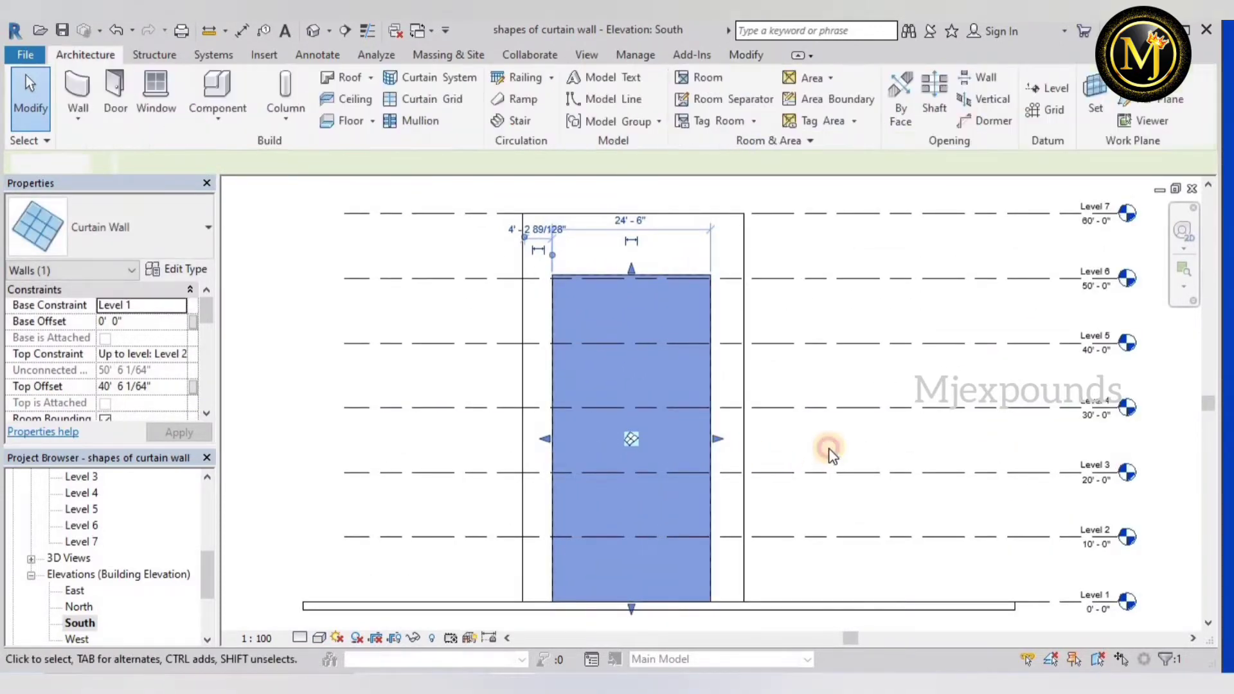
left_click(313, 30)
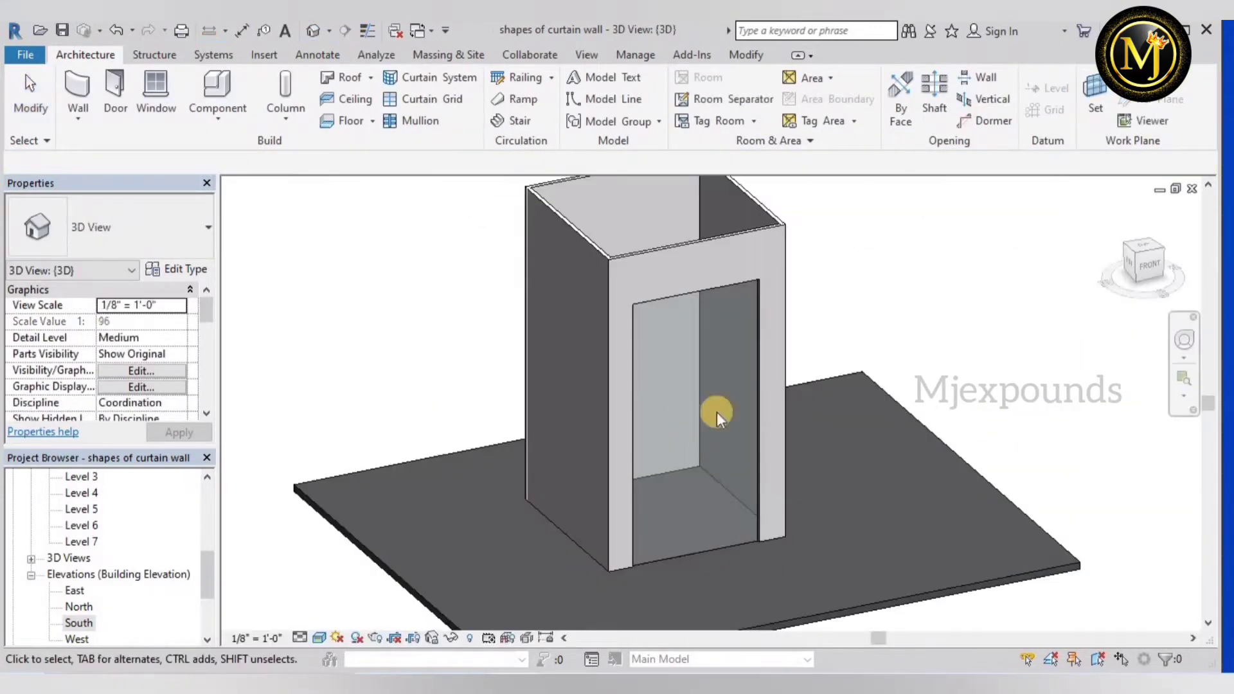
scroll(919, 446, "down", 2)
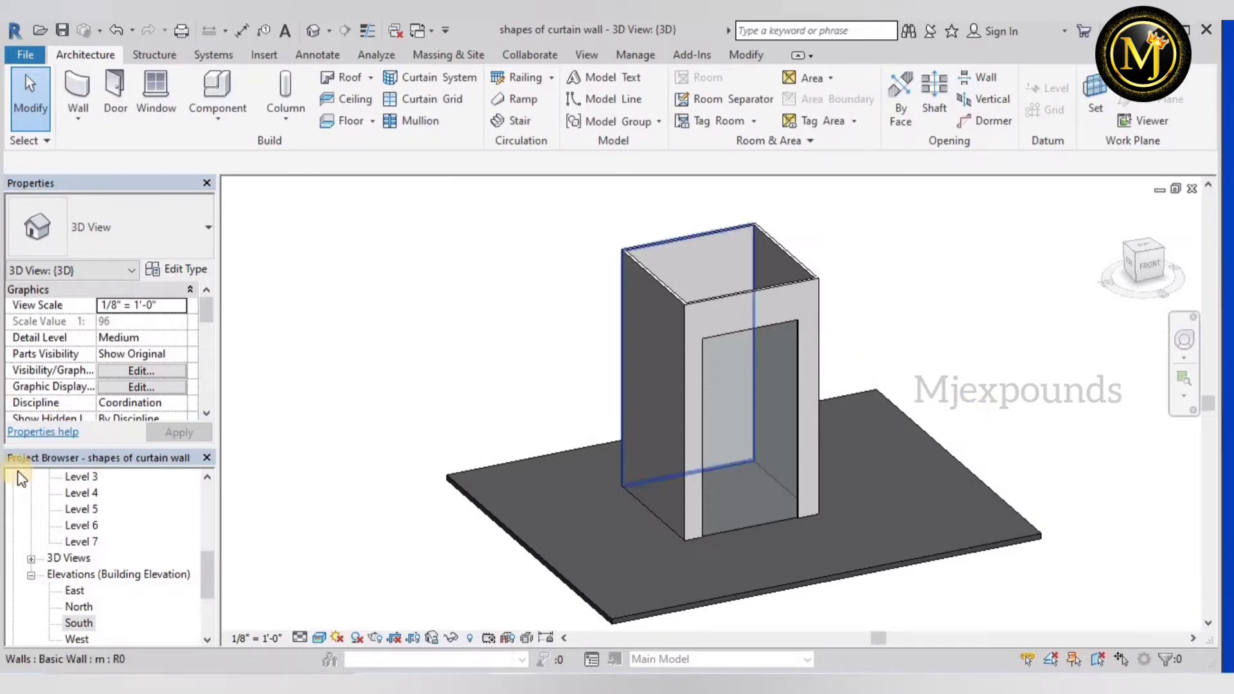
- Edit the curtain wall's profile in the South elevation and add a 12'-3" radius semicircular arc between its side edges, touching the top edge
double_click(73, 623)
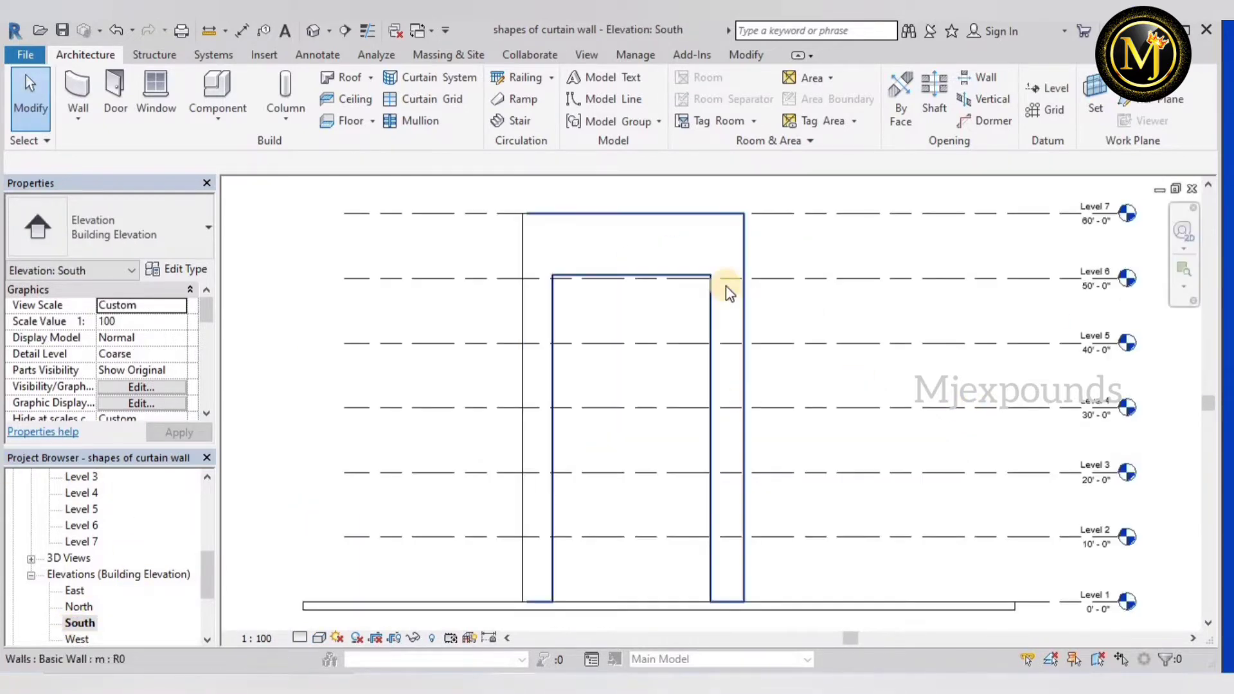
left_click(689, 275)
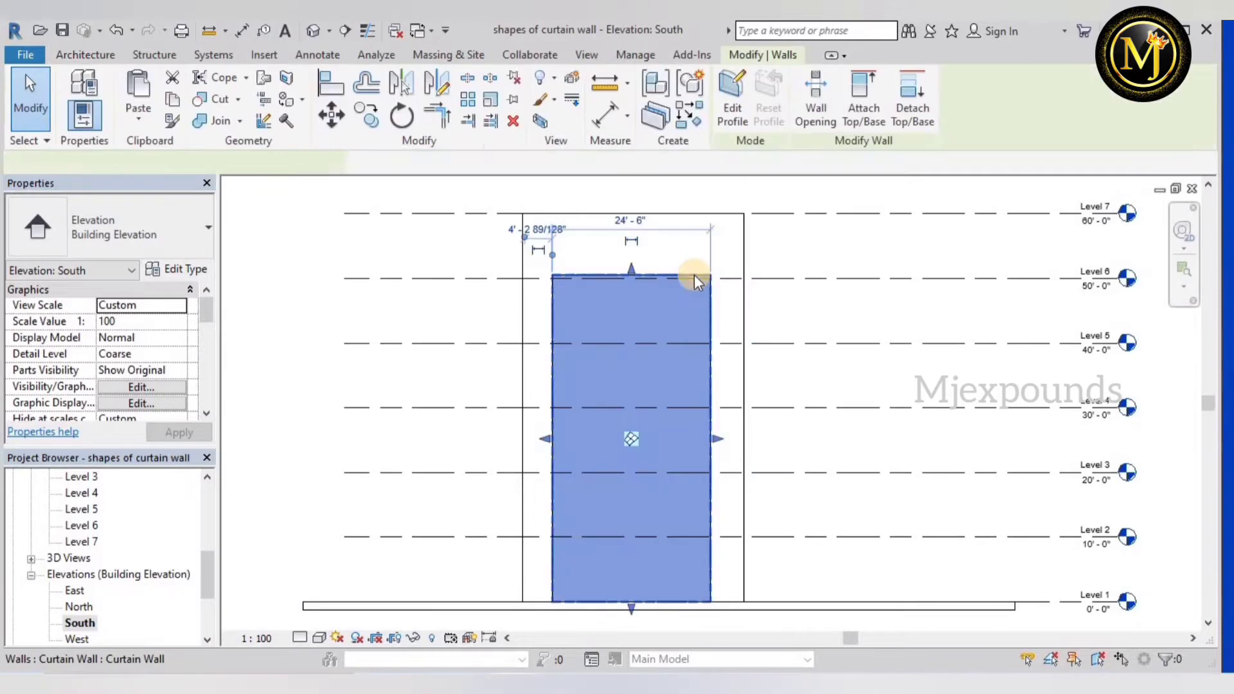
left_click(728, 90)
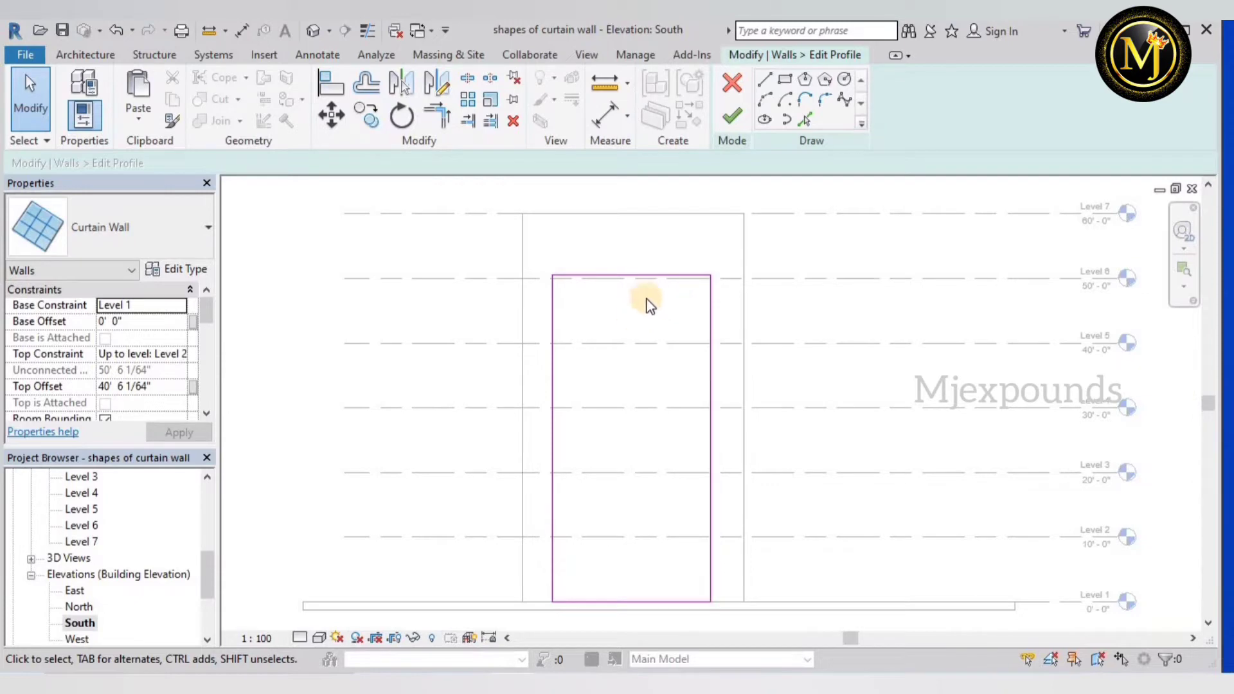
left_click(765, 101)
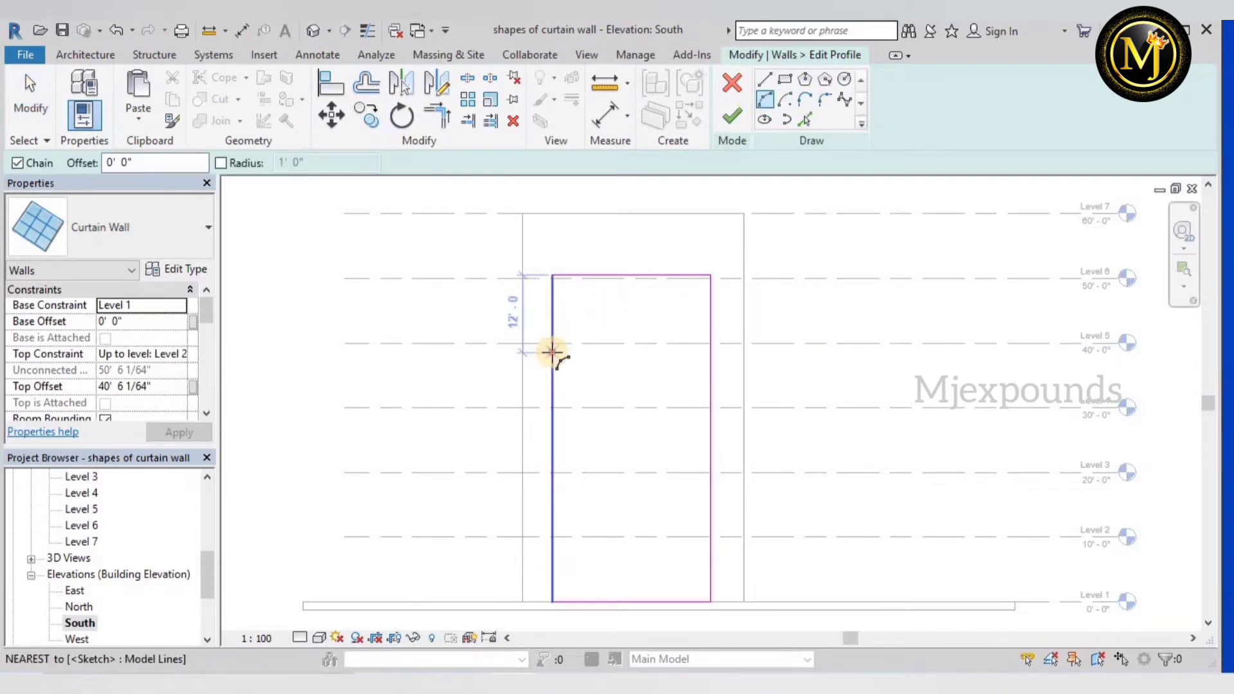
left_click(553, 352)
left_click(710, 352)
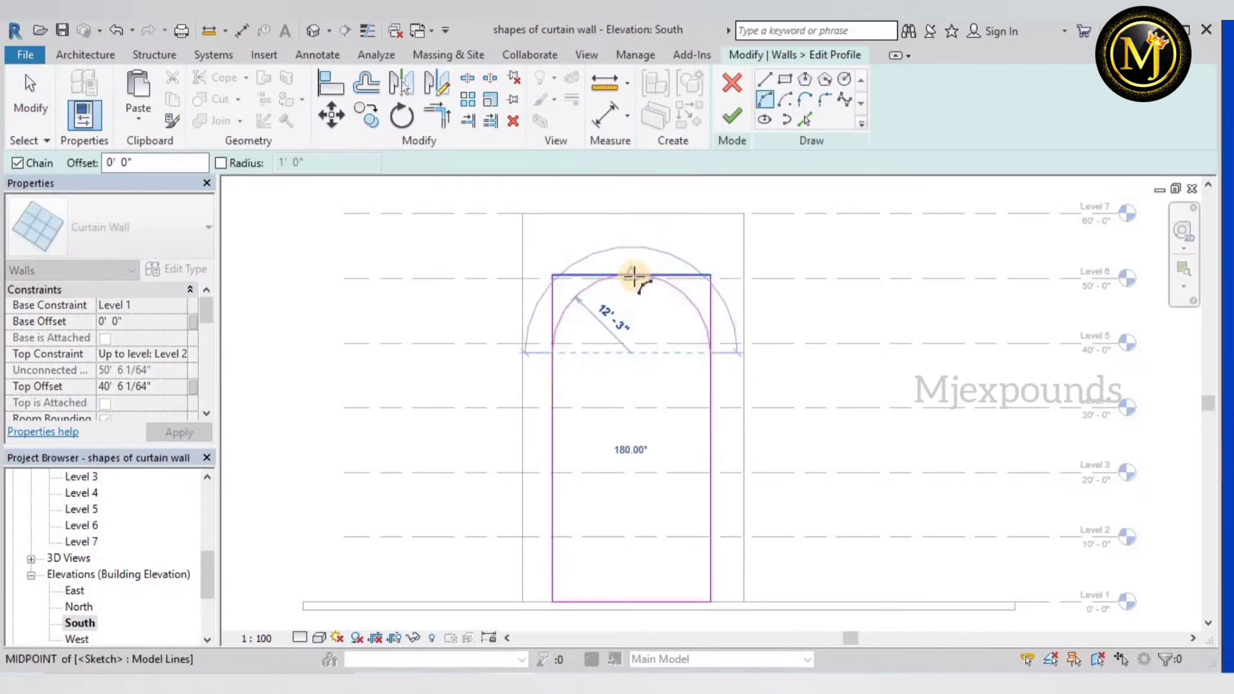
left_click(632, 275)
left_click(36, 81)
- Shorten the left edge of the curtain wall profile down to the arc's left endpoint
scroll(529, 267, "up", 2)
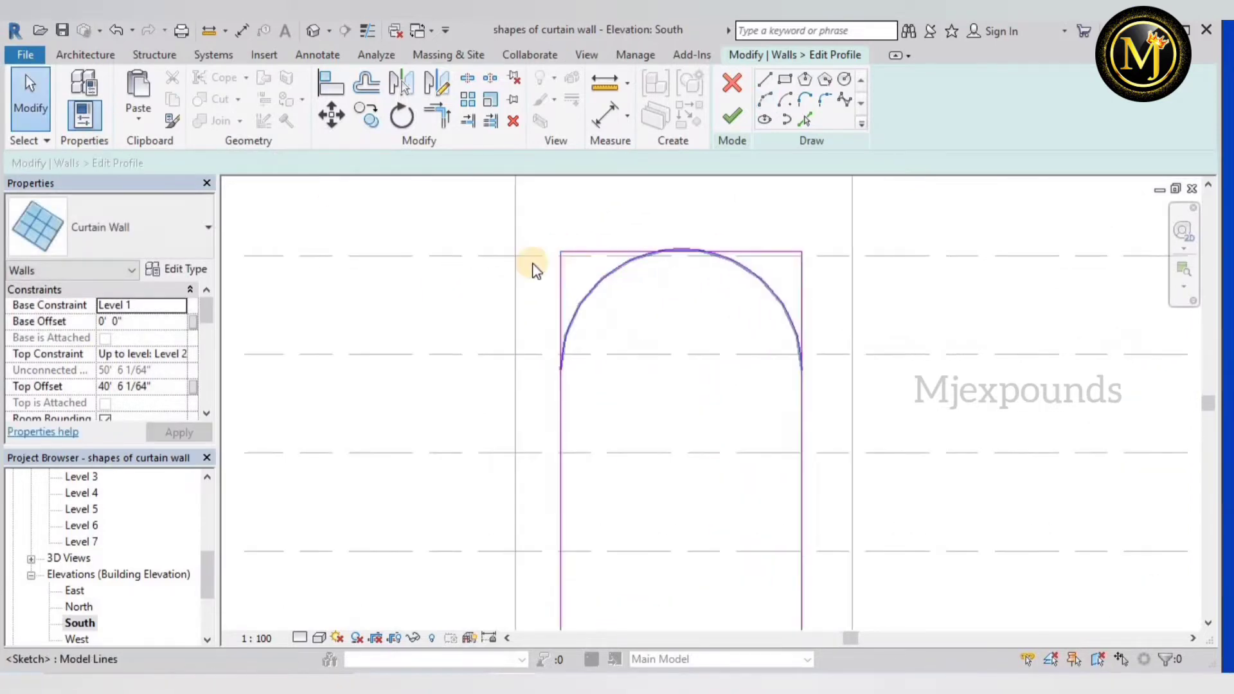
left_click(559, 257)
left_click_drag(561, 253, 559, 367)
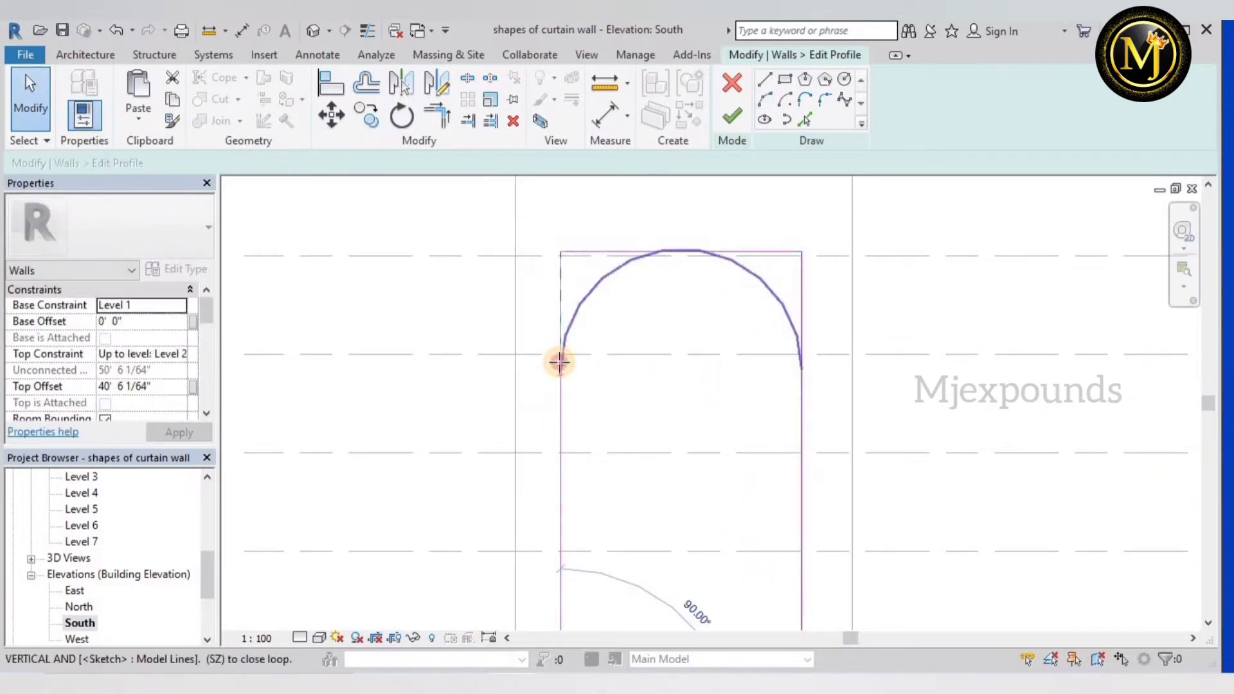
scroll(551, 367, "up", 2)
left_click(584, 441)
scroll(584, 441, "down", 2)
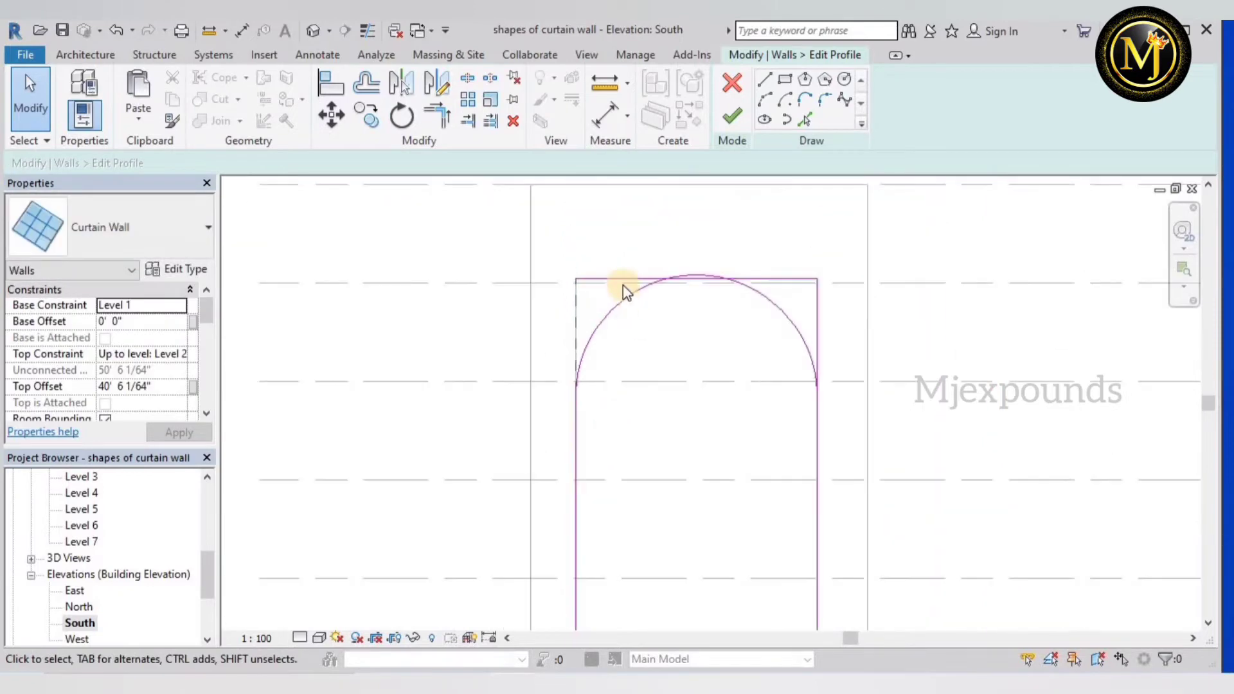
- Delete the straight top line of the profile and shorten the right edge down to the arc's right endpoint
left_click(574, 279)
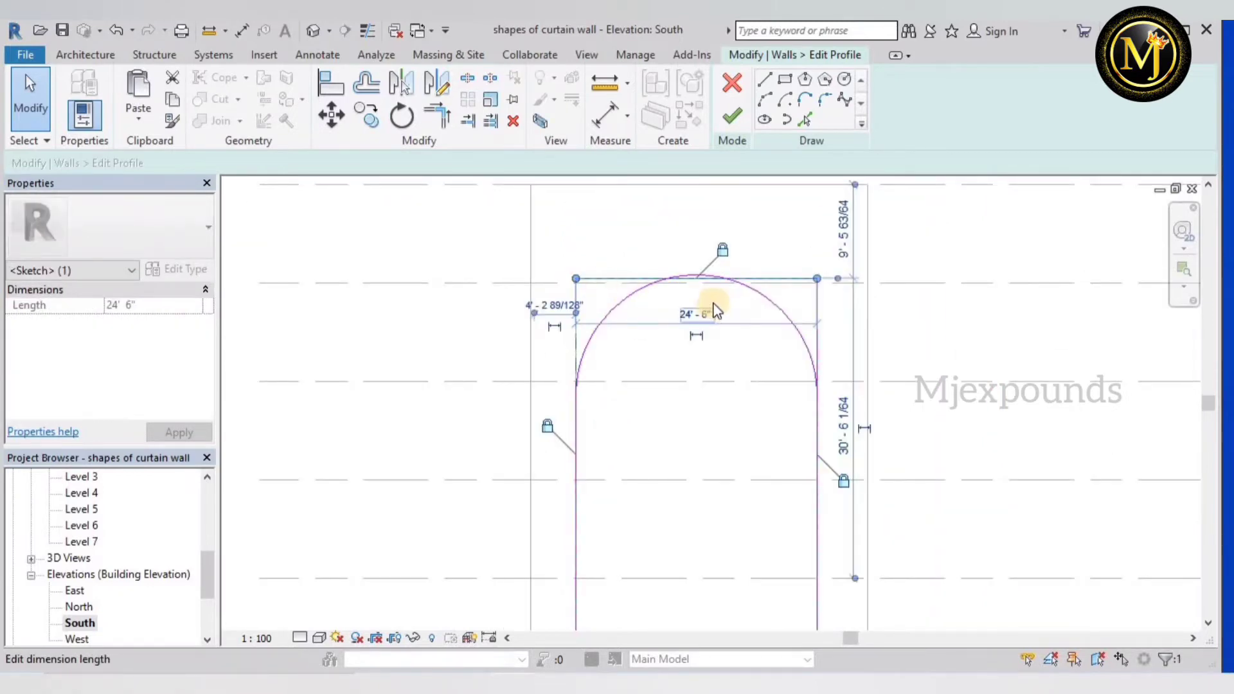
left_click(807, 327)
left_click(815, 309)
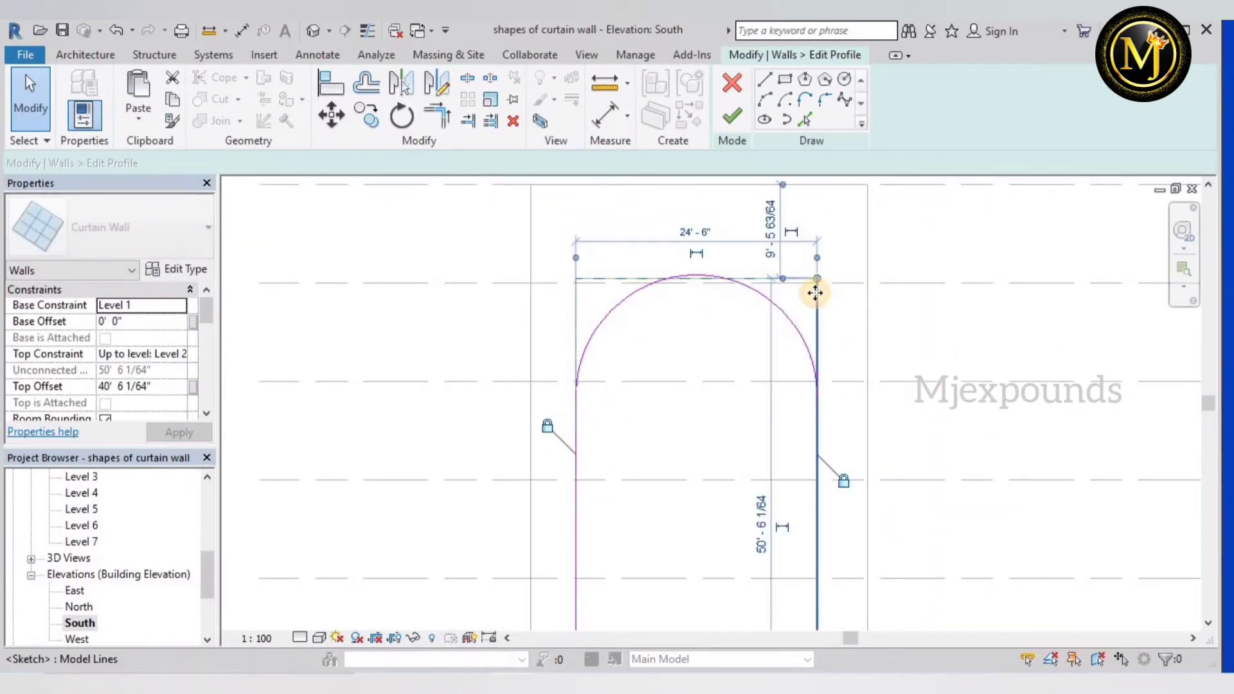
left_click_drag(816, 278, 817, 382)
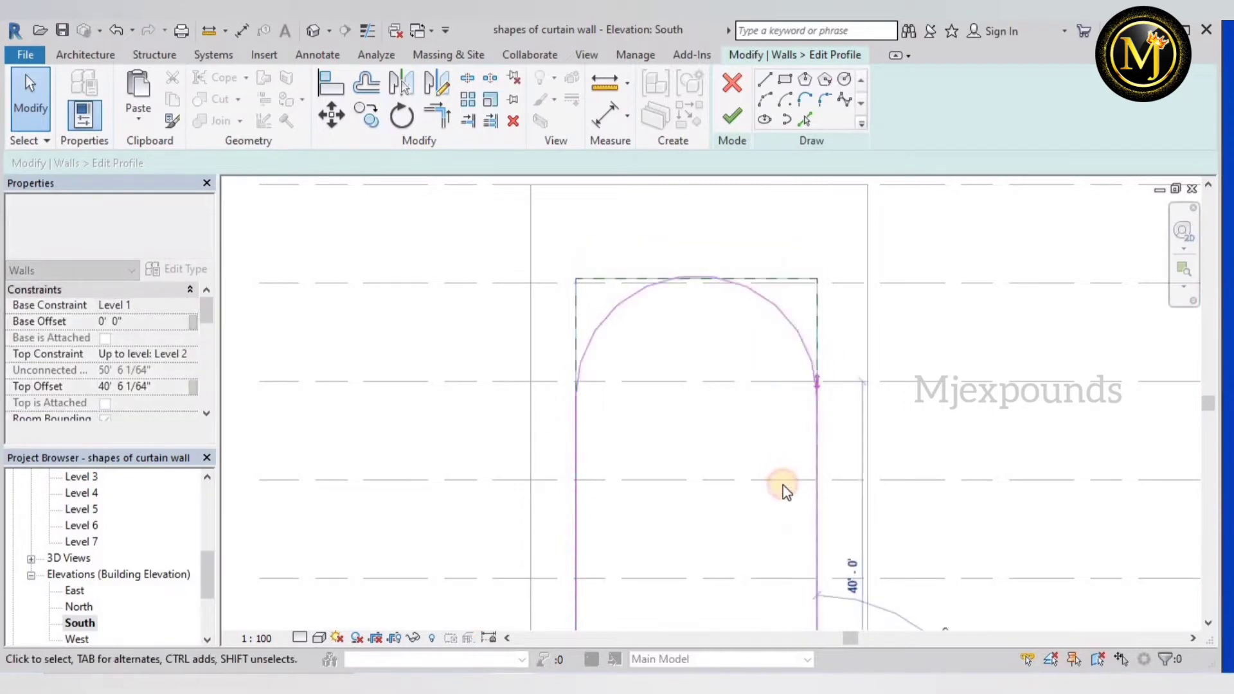
left_click(747, 477)
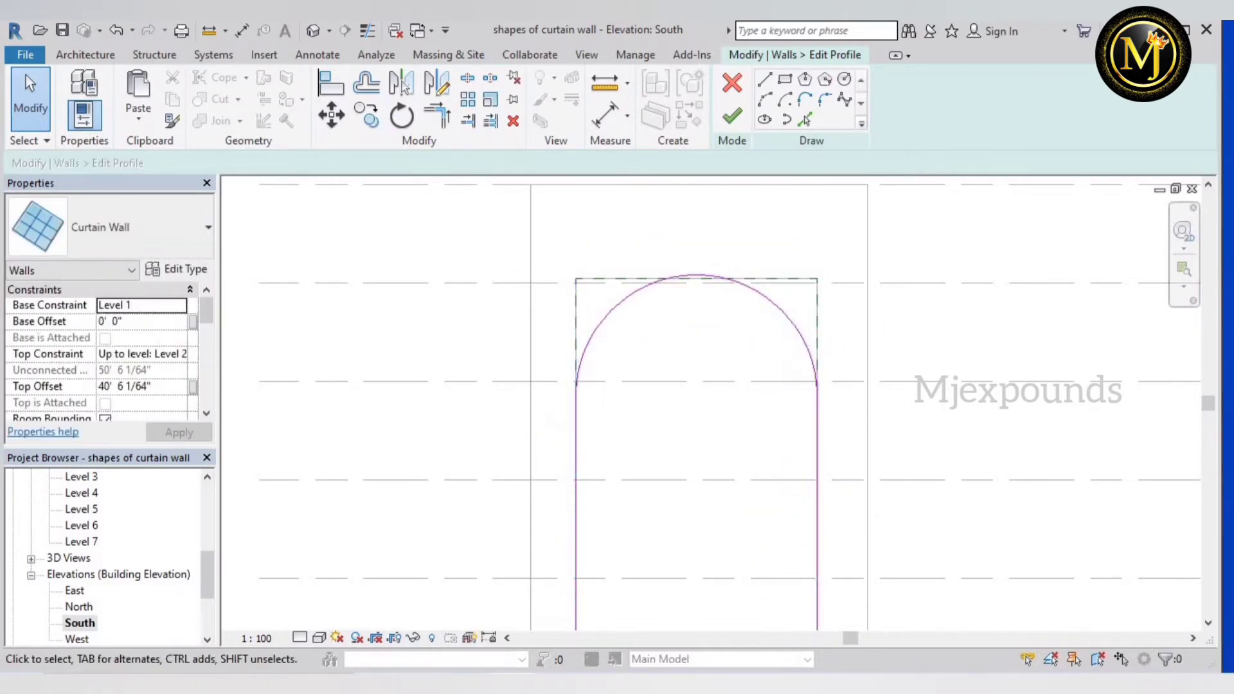
- Try to finish the edit of the curtain wall's arched profile
scroll(723, 311, "down", 4)
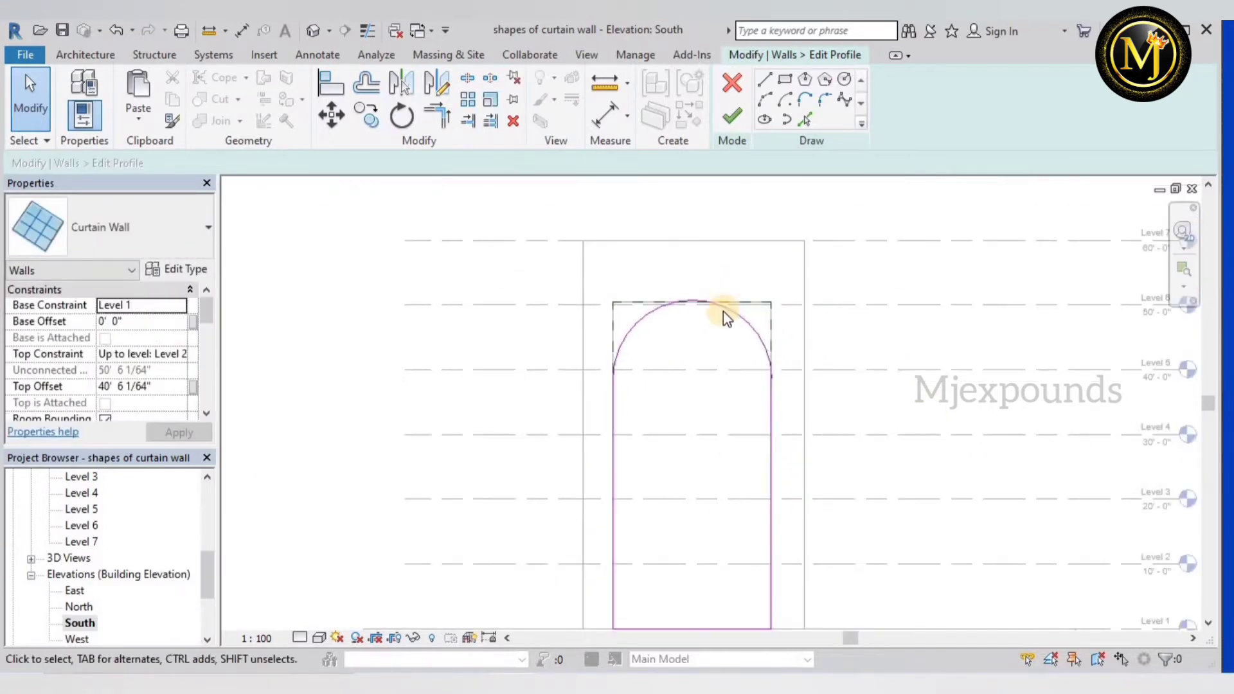
scroll(683, 278, "up", 2)
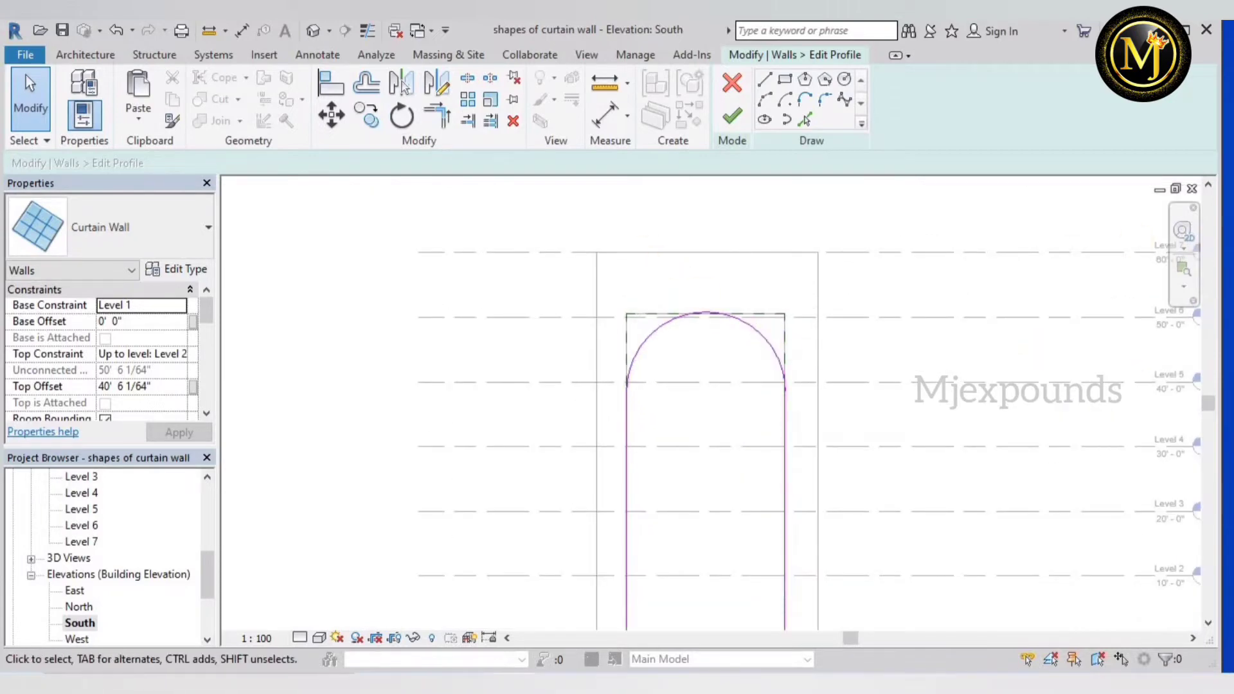
left_click(732, 110)
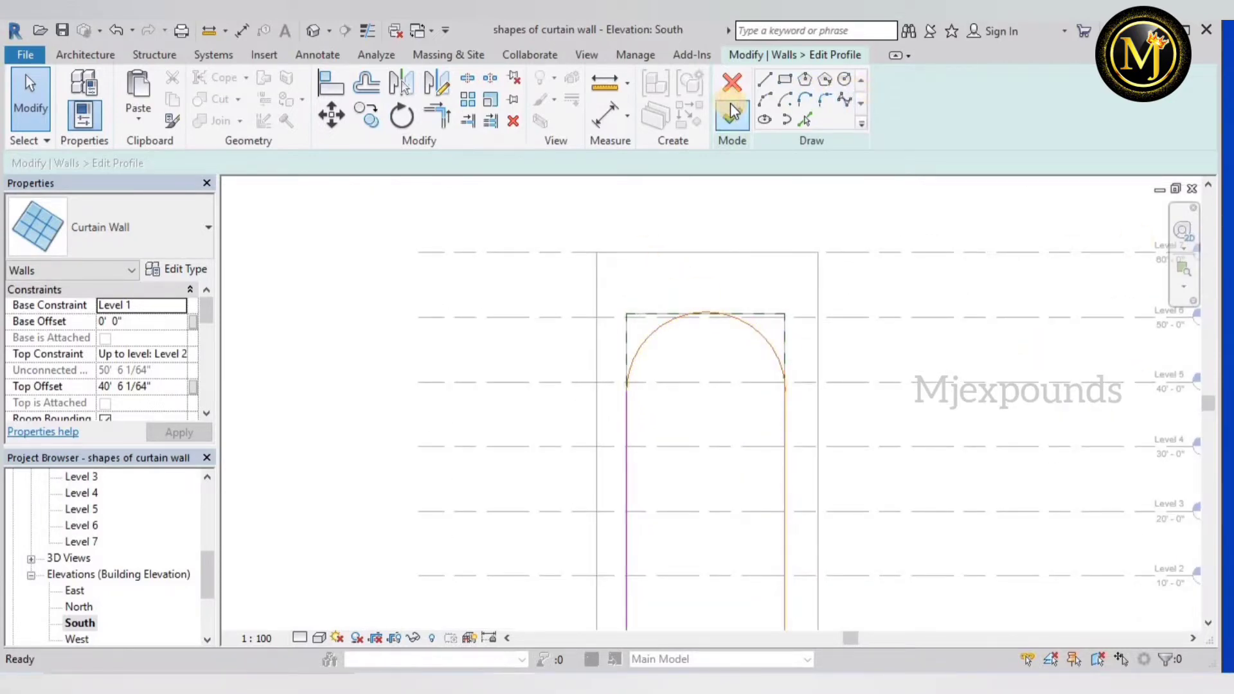
left_click(1082, 641)
- Try to rejoin the arc's left endpoint with the upper end of the profile's left edge
scroll(623, 397, "up", 5)
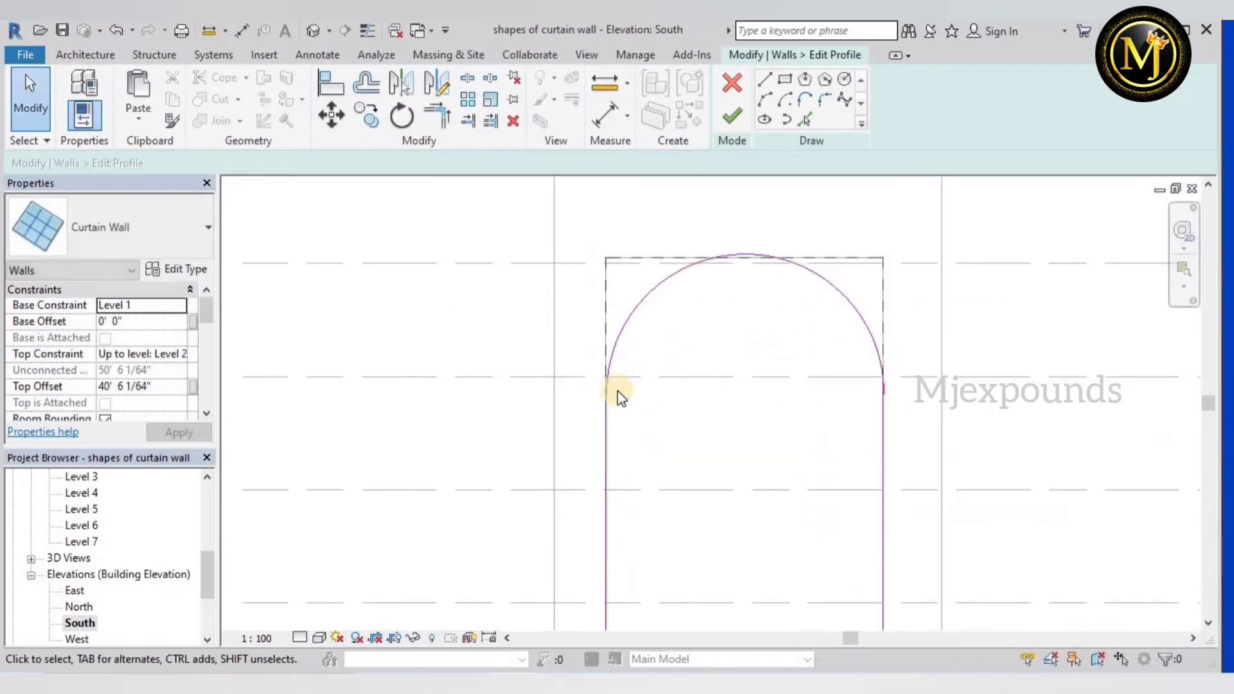
left_click(611, 402)
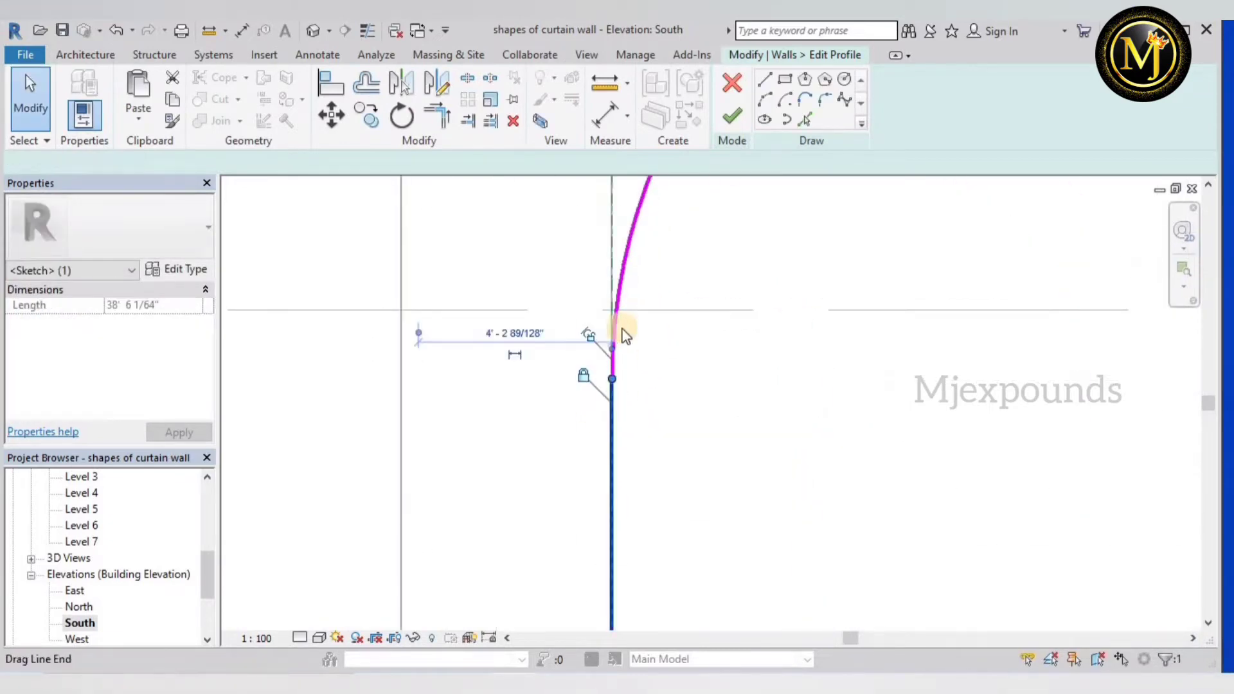
left_click(618, 357)
scroll(619, 368, "up", 2)
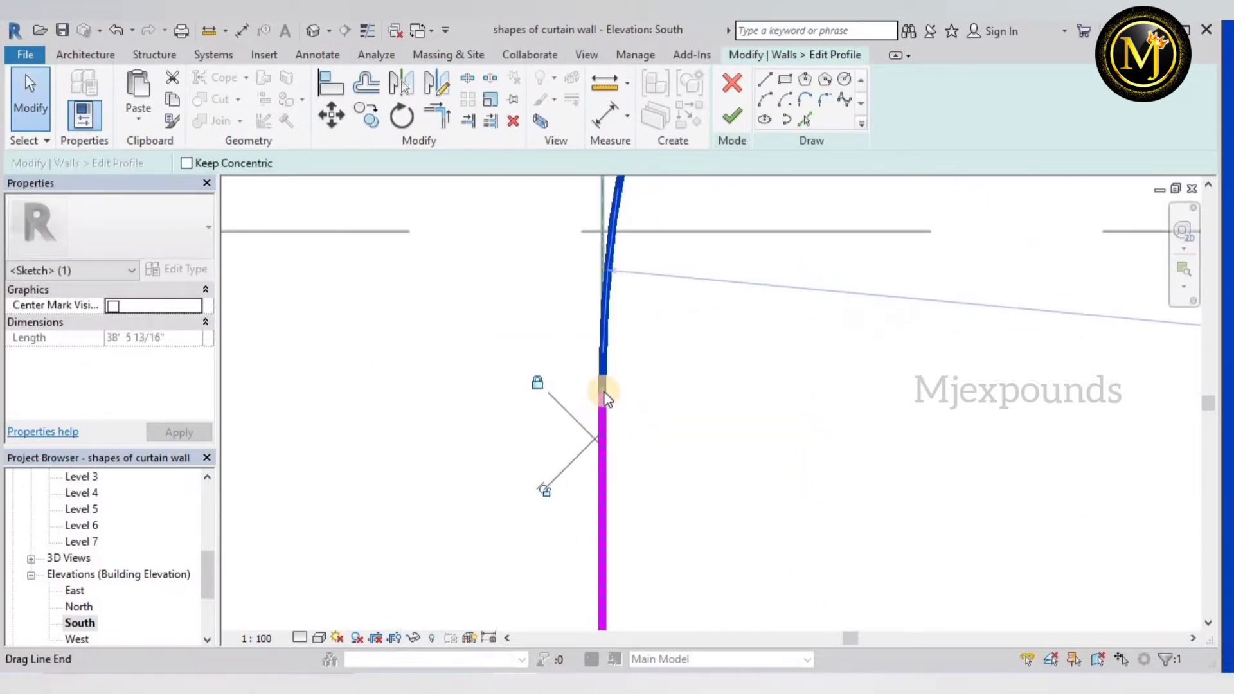
left_click_drag(603, 392, 602, 334)
left_click(641, 338)
left_click_drag(602, 383, 601, 292)
mouse_move(603, 389)
left_mouse_down()
mouse_move(599, 231)
mouse_move(599, 396)
mouse_move(611, 207)
mouse_move(607, 388)
left_mouse_up()
left_click(664, 393)
scroll(600, 379, "down", 5)
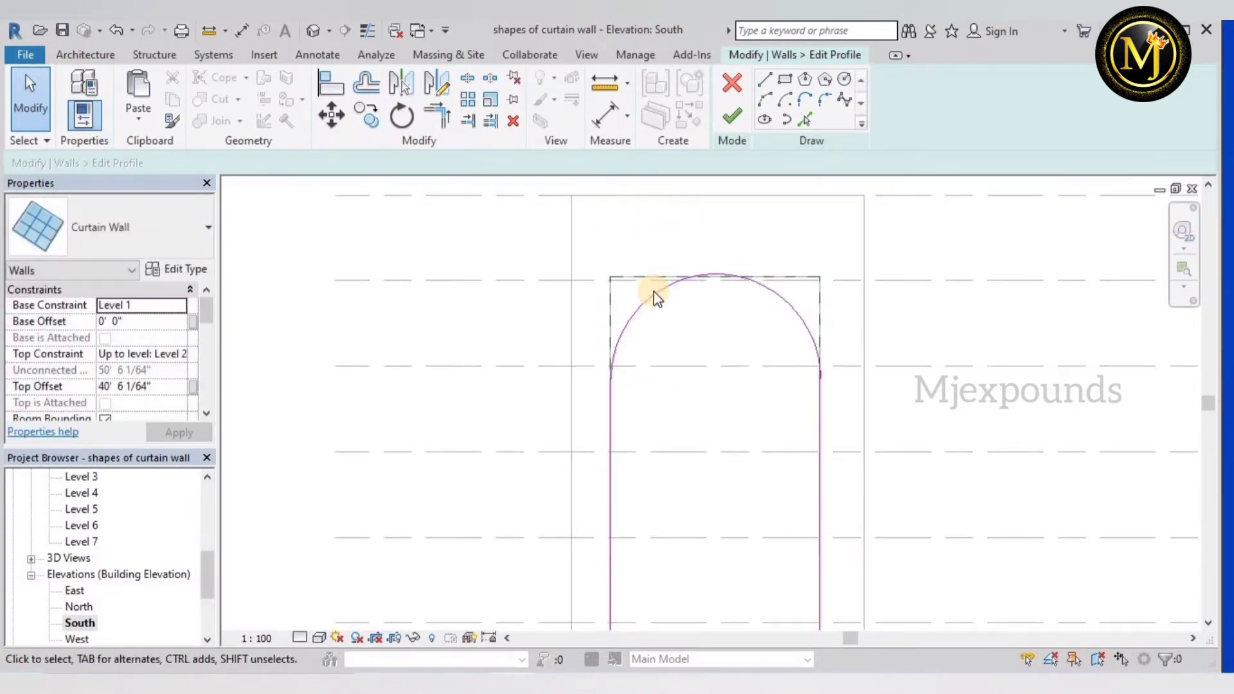
- Try again to finish the profile edit with the adjusted left joint
left_click(737, 113)
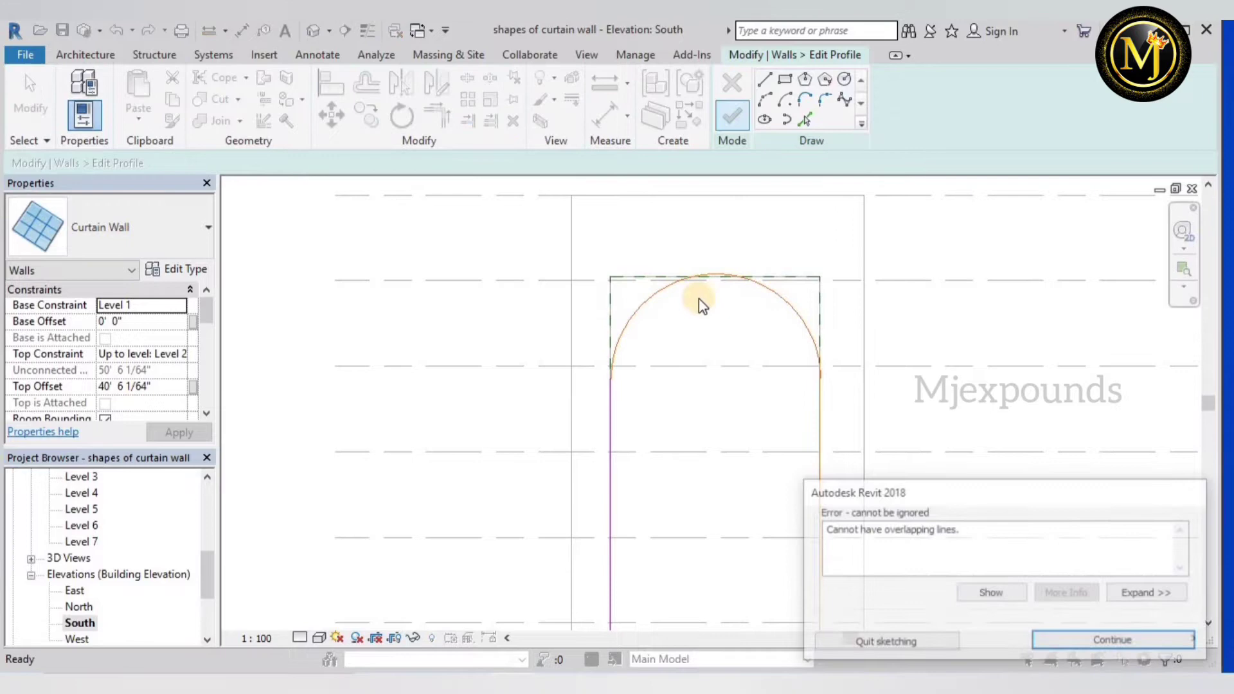
left_click(1047, 641)
scroll(753, 448, "up", 2)
scroll(574, 349, "down", 3)
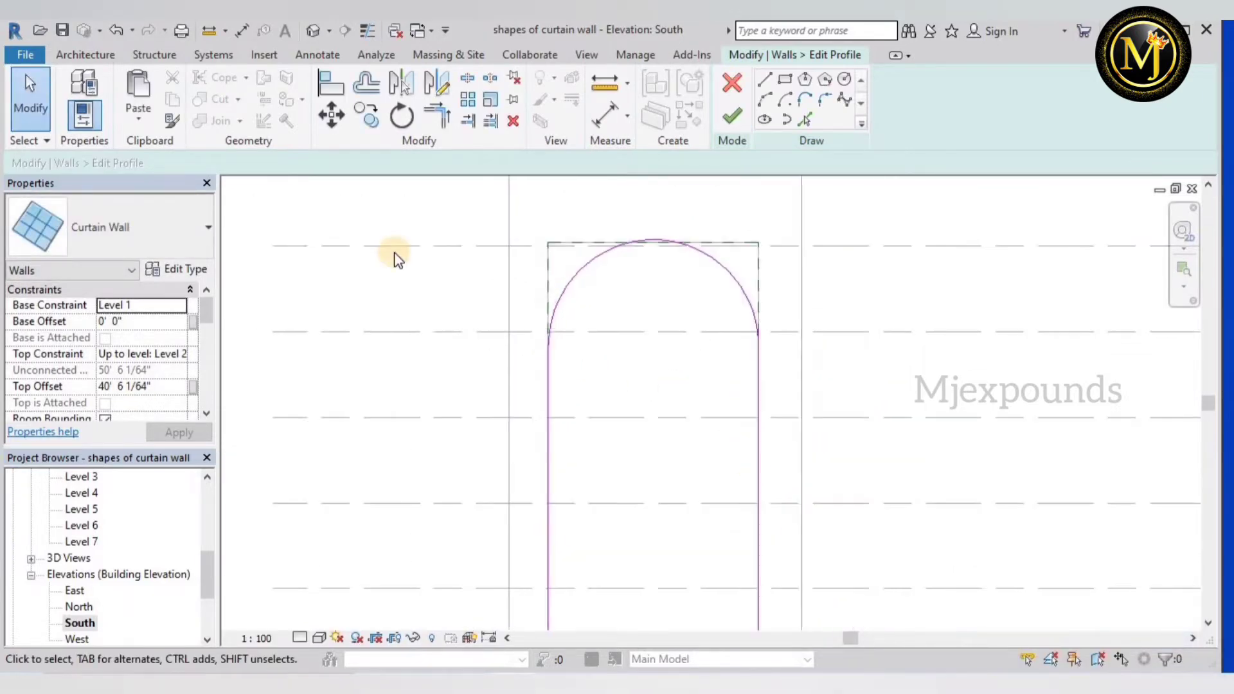
- Undo the arc and edge changes back to the plain rectangular curtain wall profile
left_click(116, 31)
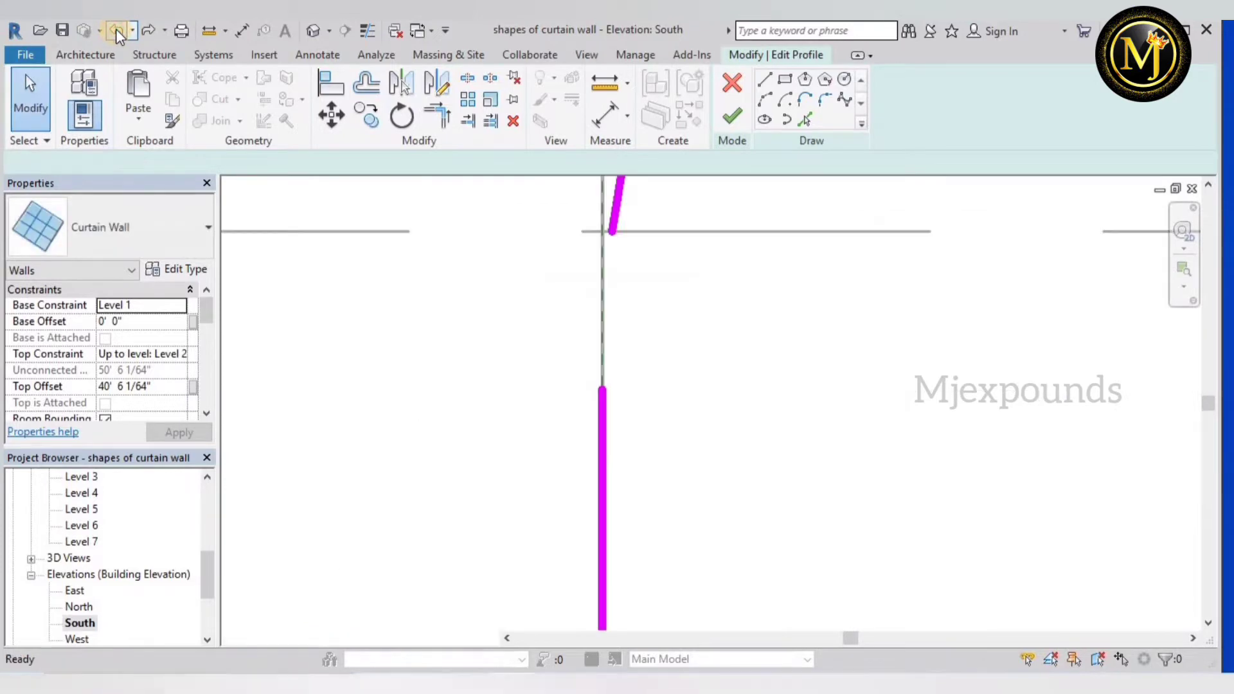
left_click(116, 31)
left_click(116, 31)
scroll(585, 459, "down", 4)
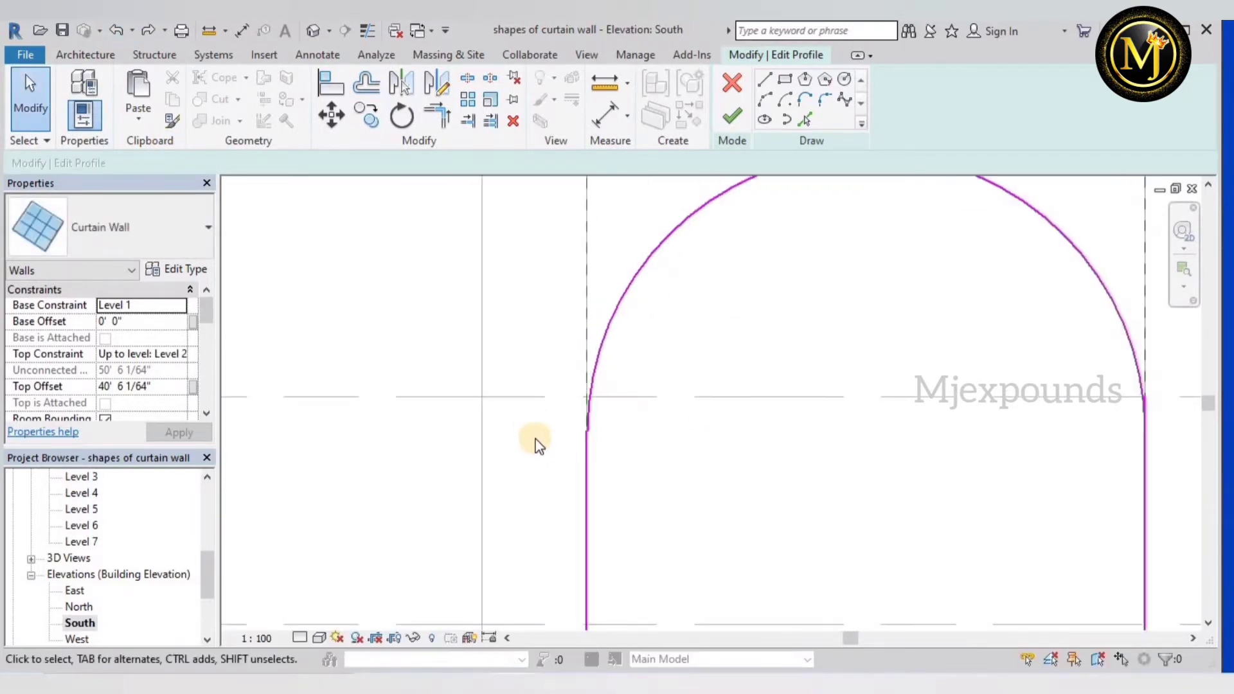
left_click(117, 31)
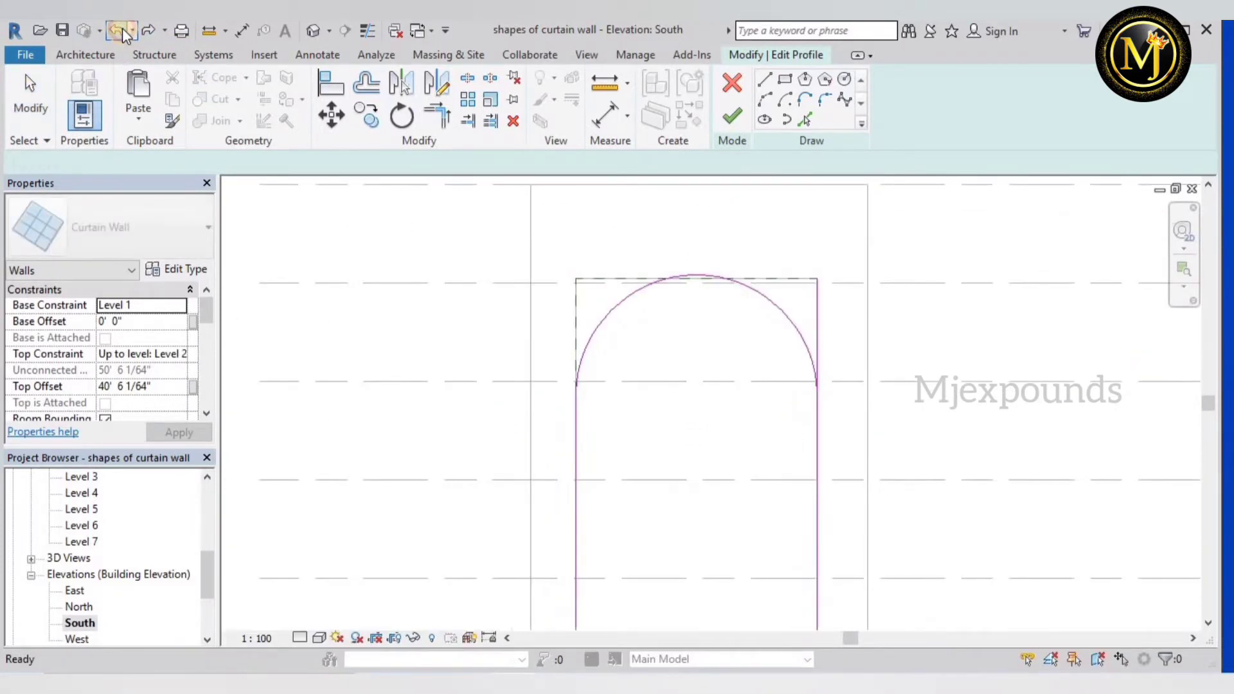
left_click(118, 31)
left_click(118, 30)
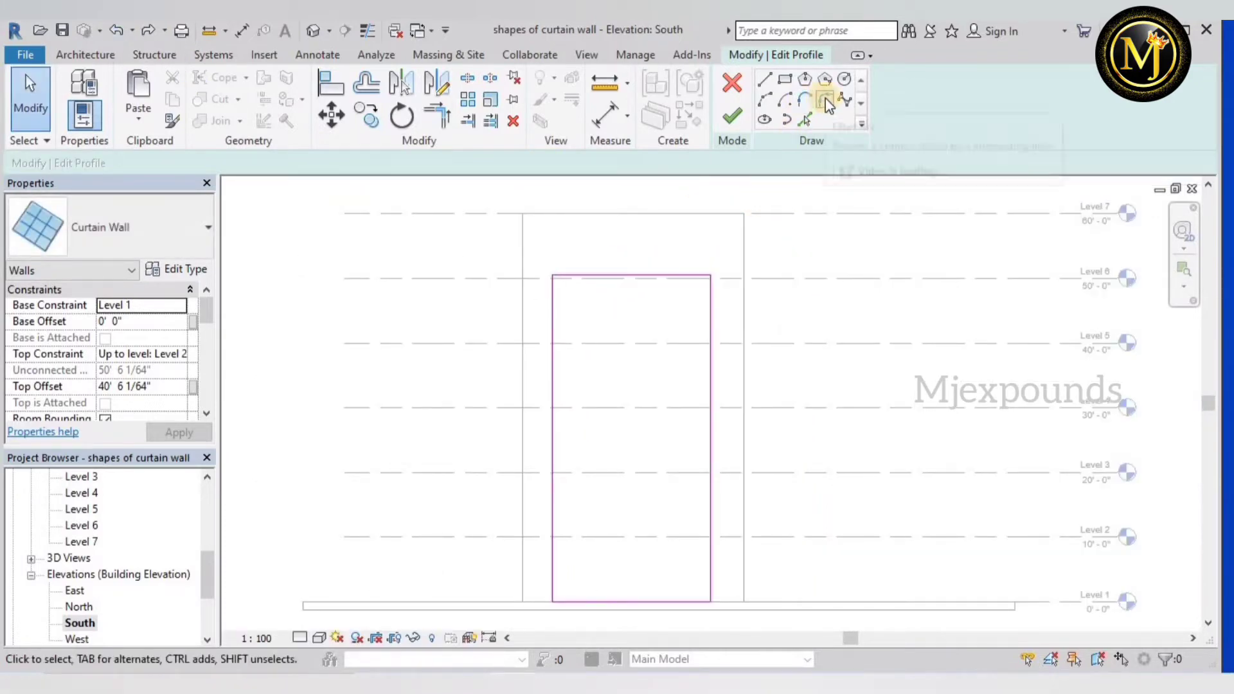
- Round the profile's upper-left corner with a fillet arc of 12'-6" radius between the top and left edges
left_click(826, 100)
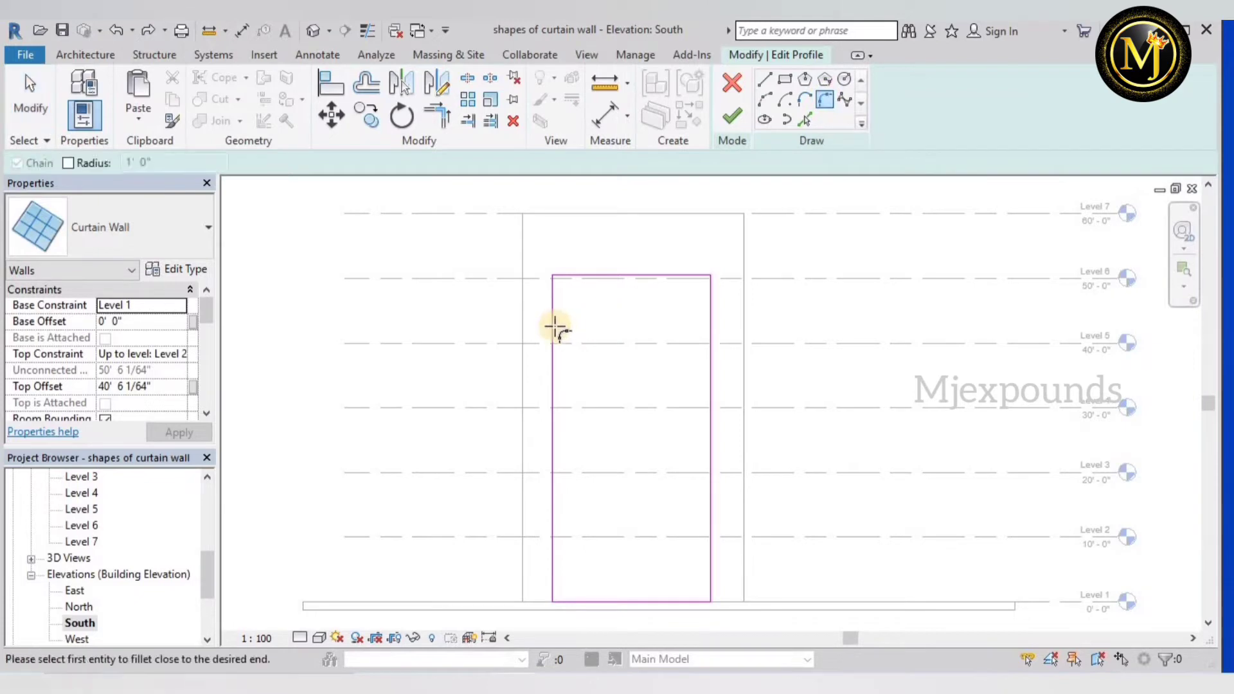
left_click(591, 277)
left_click(552, 298)
scroll(570, 304, "up", 2)
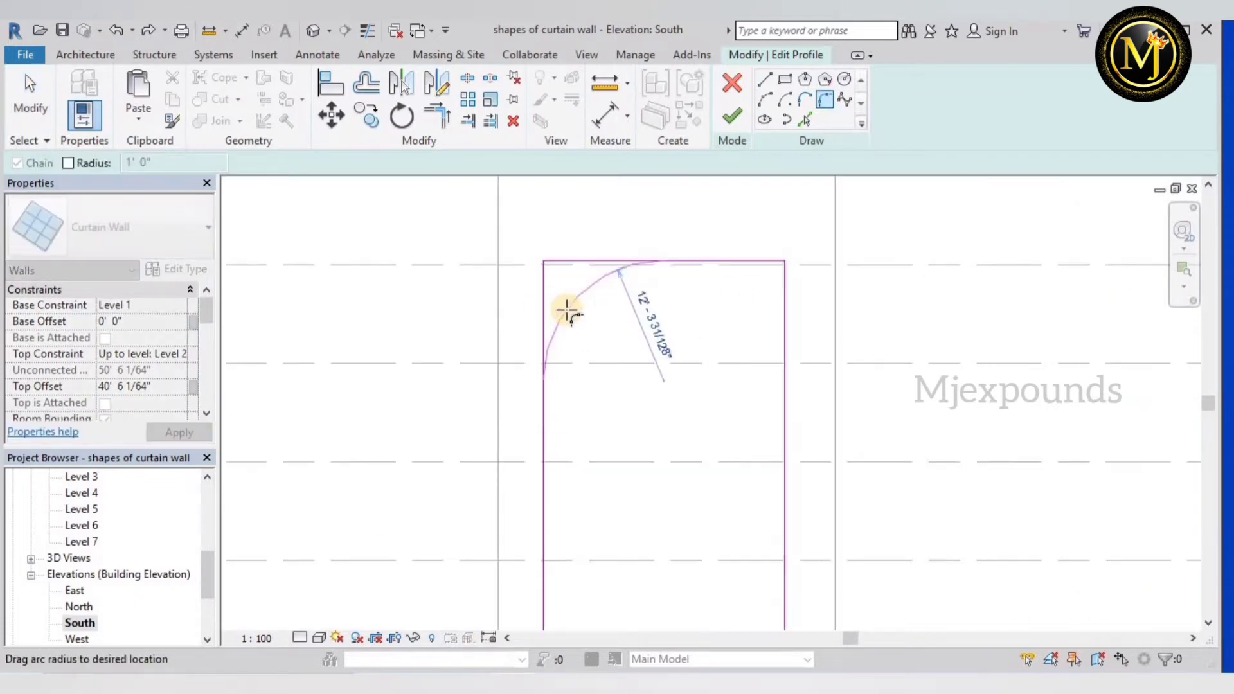
left_click(568, 311)
- Round the profile's upper-right corner with a fillet arc of 11'-6" radius between the top and right edges
left_click(734, 264)
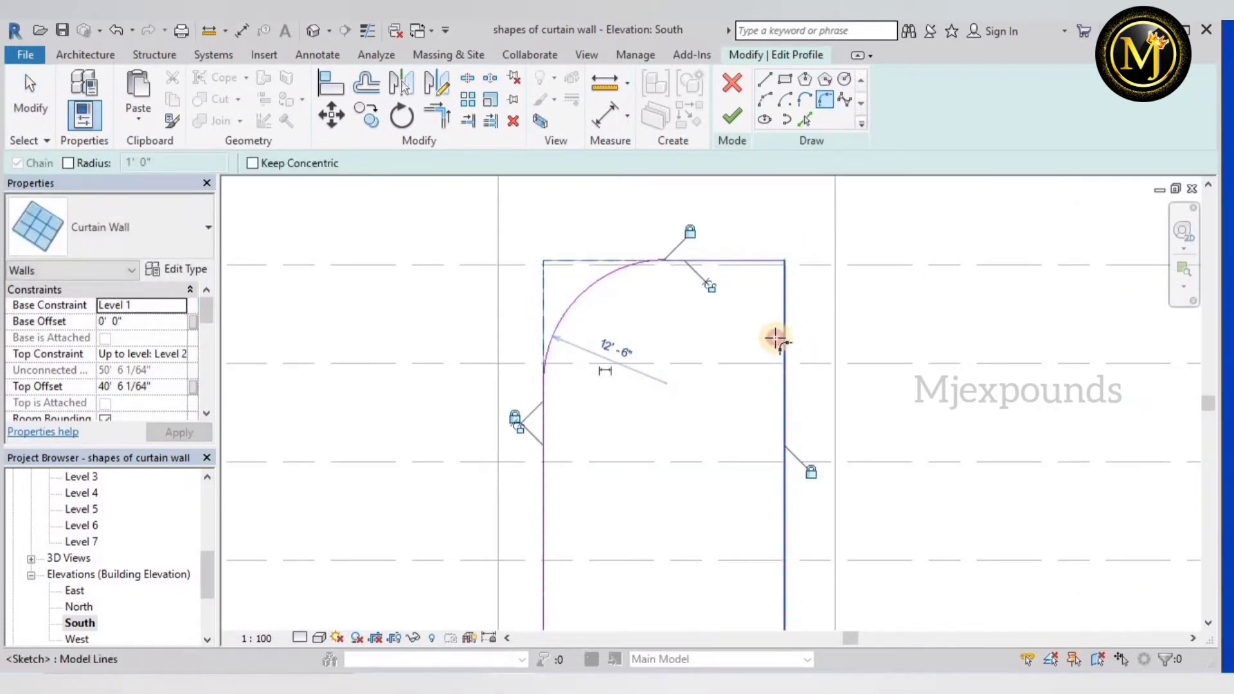
left_click(779, 339)
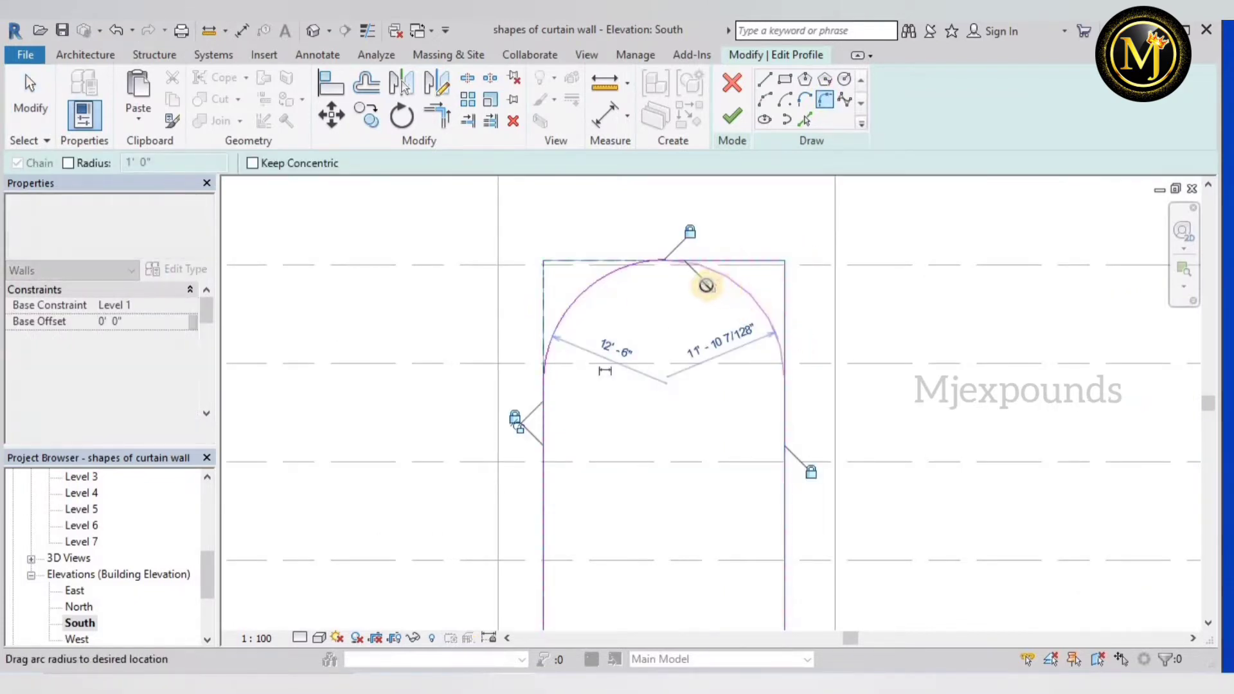
scroll(725, 281, "up", 2)
left_click(741, 280)
key("Escape")
key("Escape")
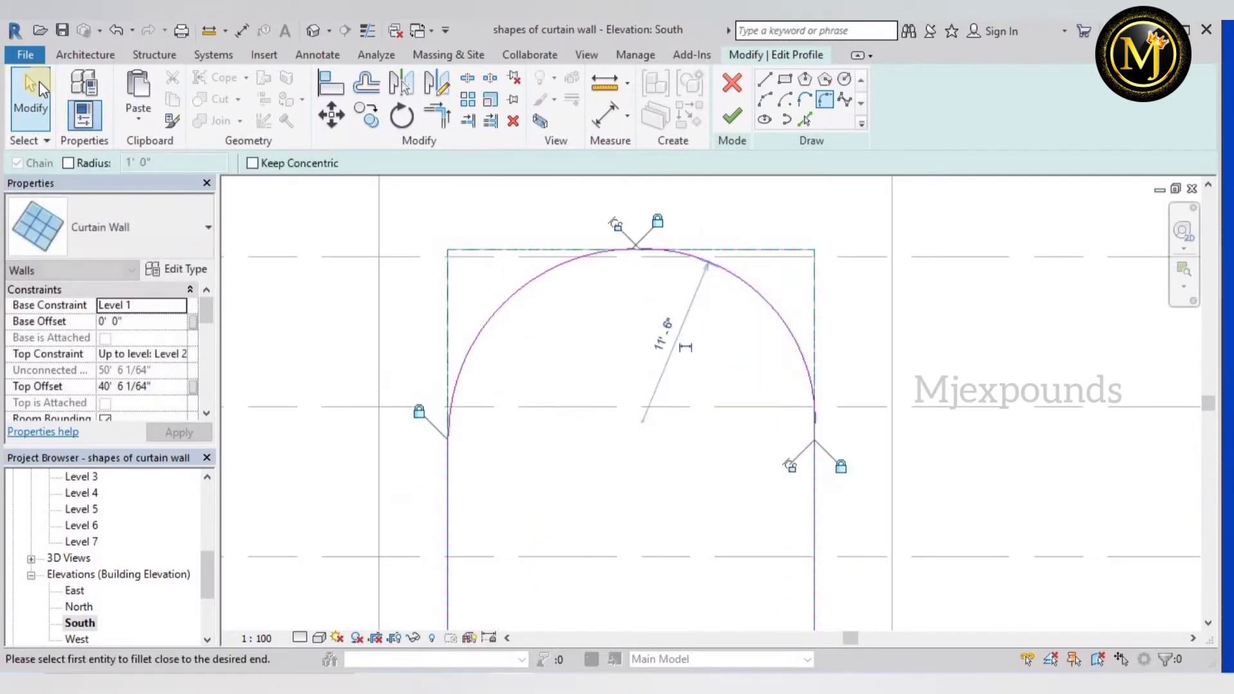
- Finish the profile edit and inspect the arched curtain wall in the default 3D view
scroll(570, 419, "down", 4)
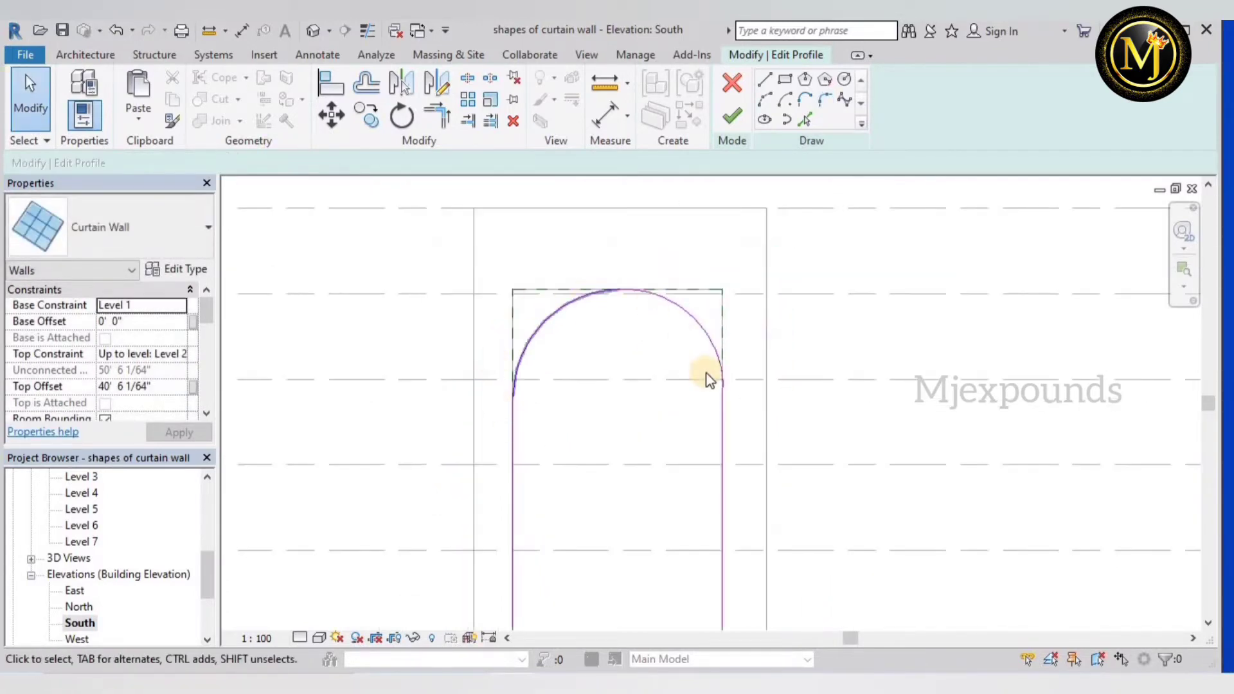
scroll(692, 300, "down", 2)
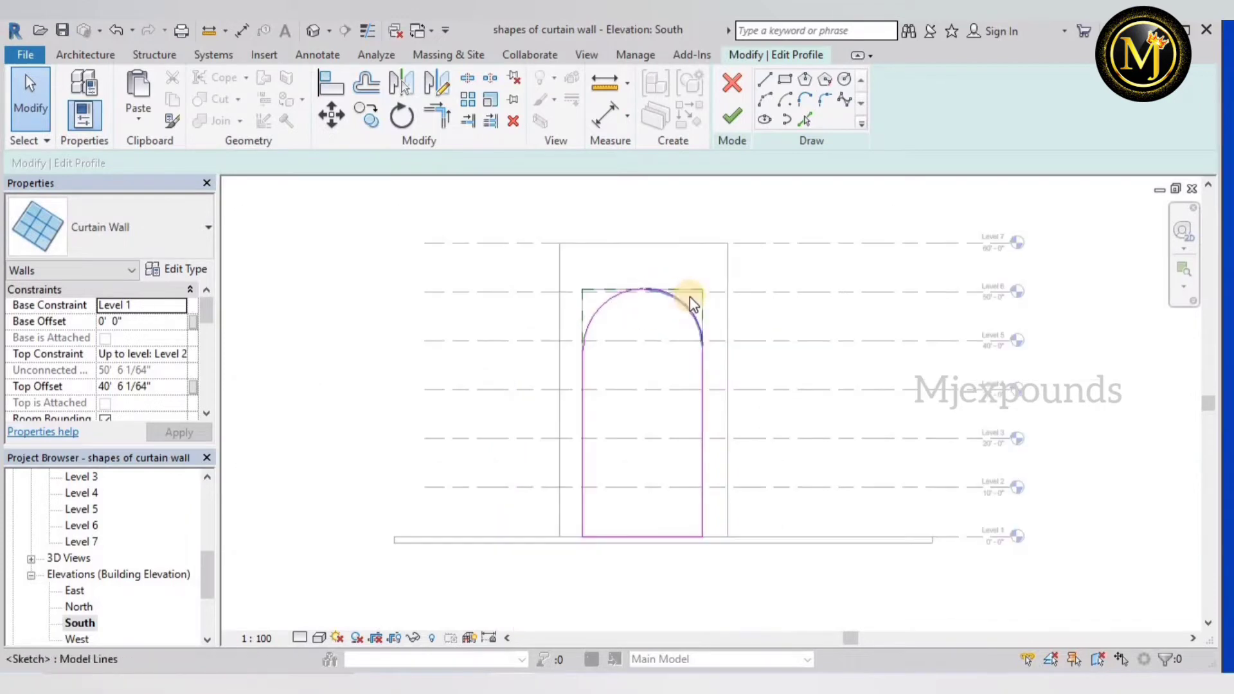
left_click(733, 116)
left_click(839, 218)
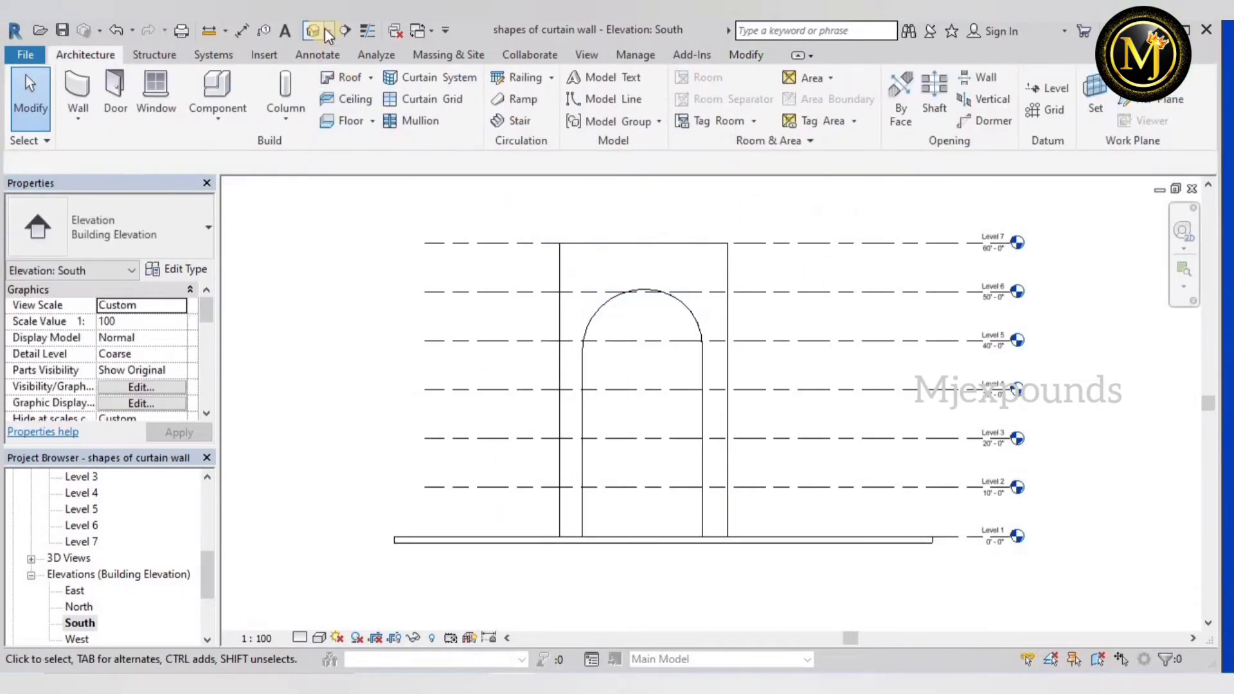
left_click(328, 30)
left_click(338, 57)
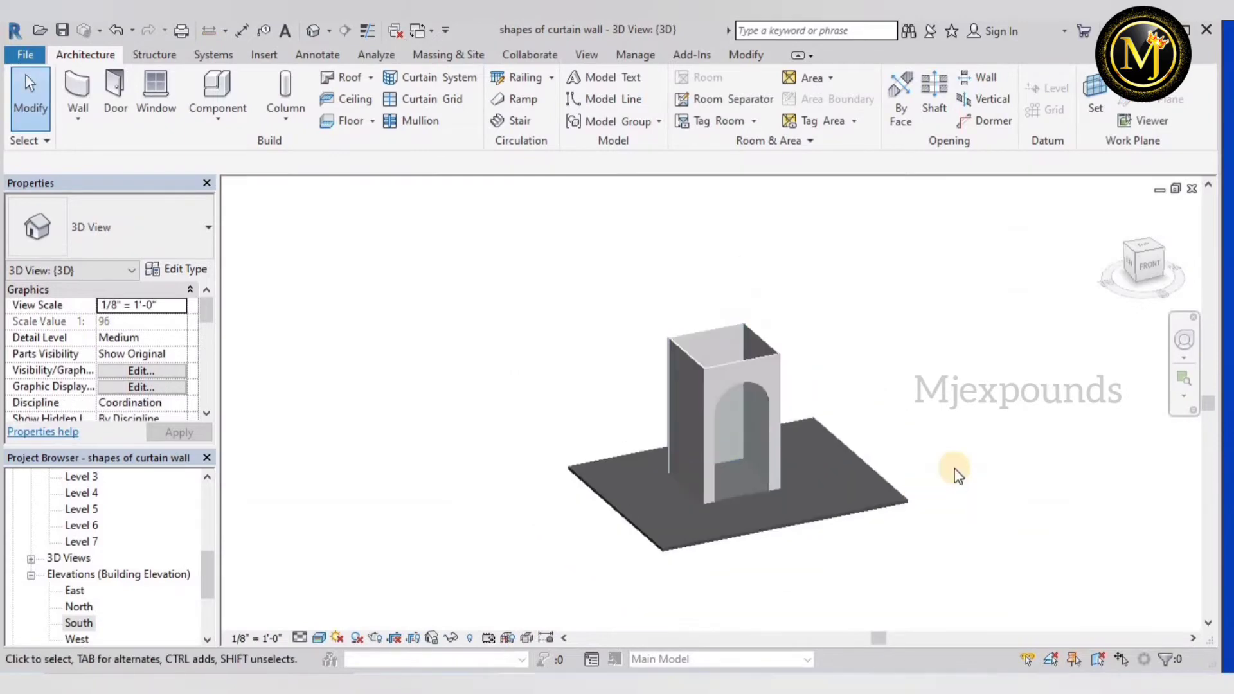
middle_click_drag(805, 468, 862, 469, "shift")
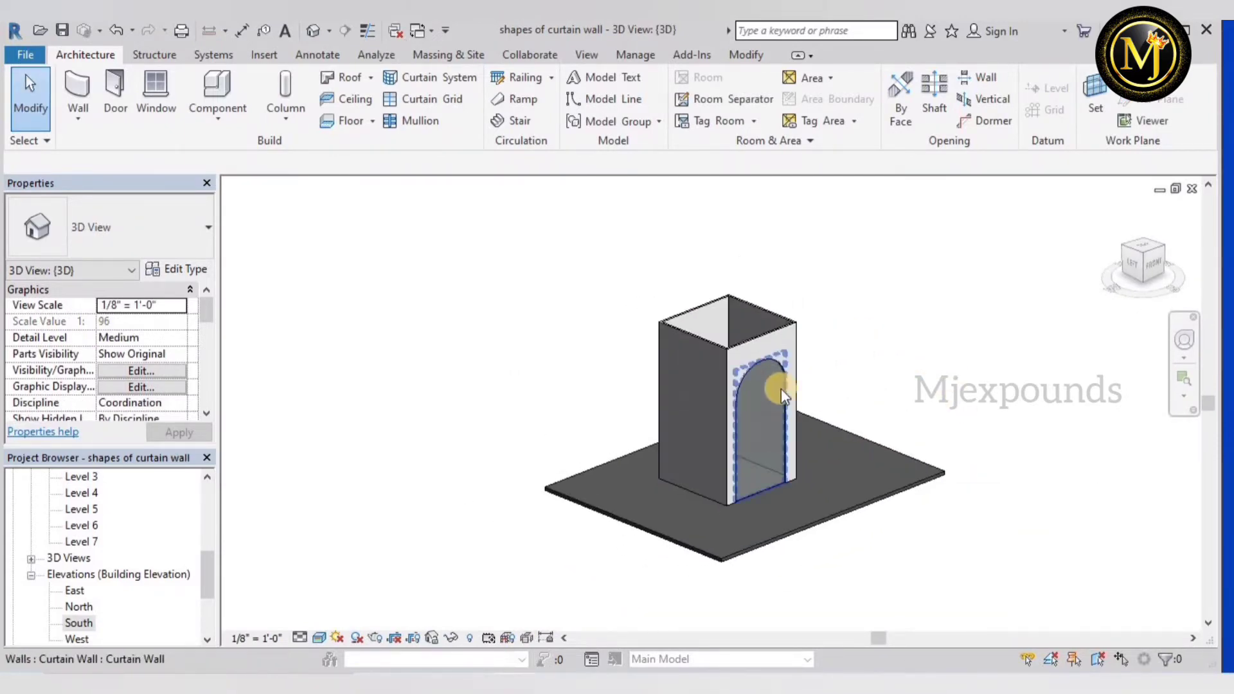
- Add three vertical curtain grid lines spaced 6'-1 1/2" apart, dividing the arched curtain wall into four equal bays
scroll(779, 388, "up", 2)
left_click(436, 102)
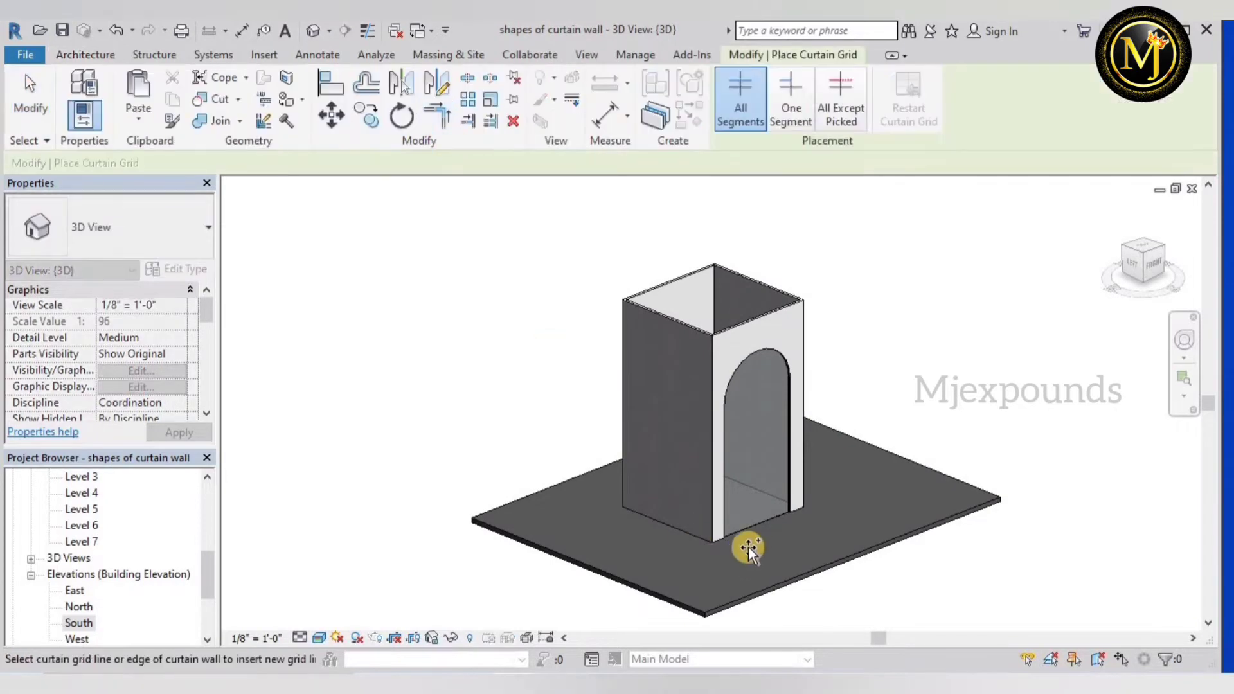
scroll(748, 518, "up", 3)
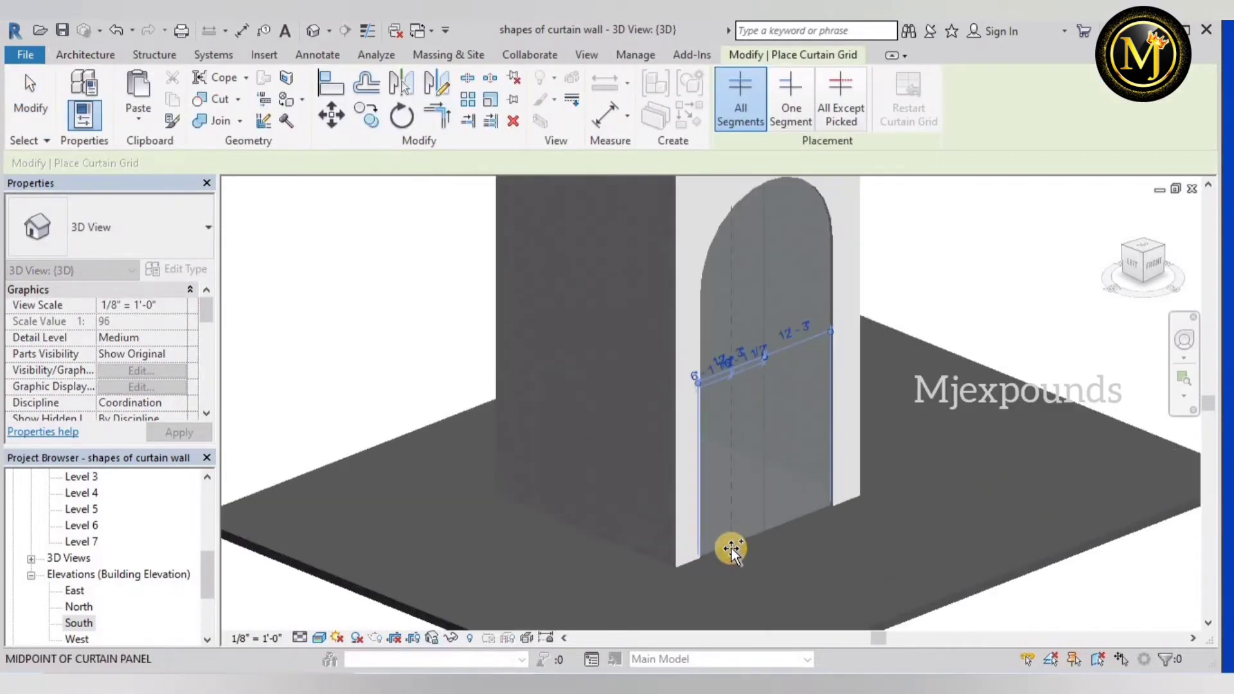
left_click(731, 549)
left_click(789, 520)
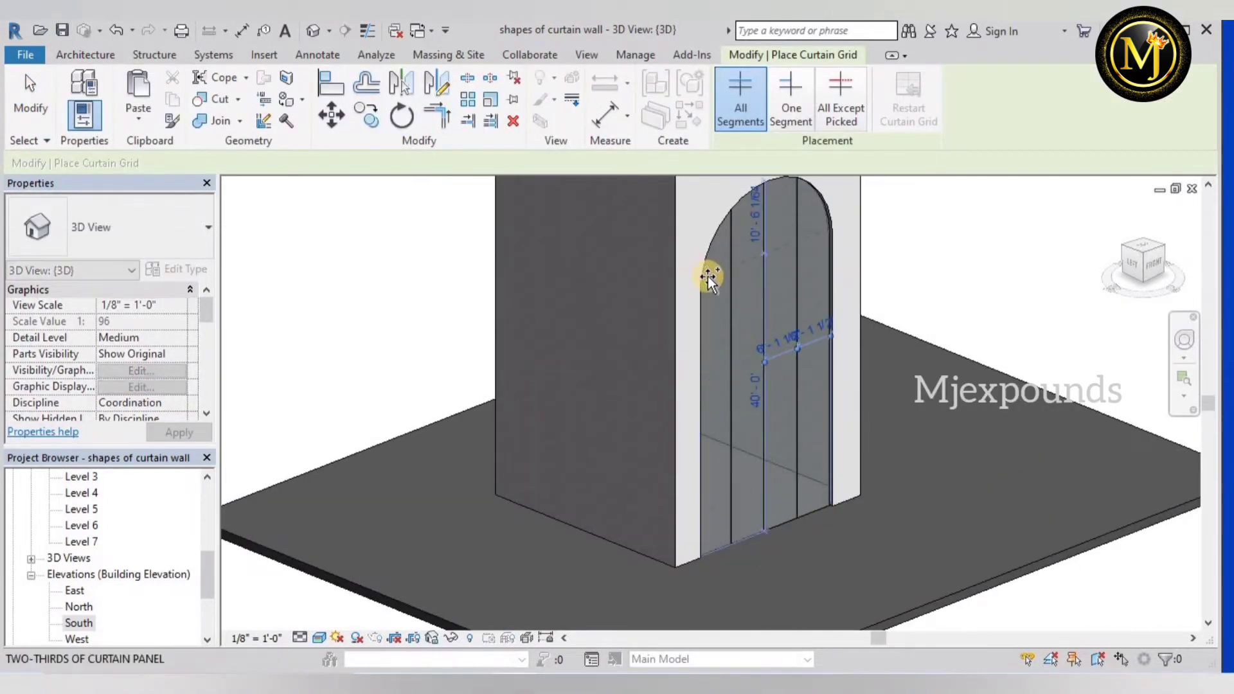
- Add horizontal curtain grid lines across the arched curtain wall at heights of 40', 30', 20' and 10'
left_click(706, 280)
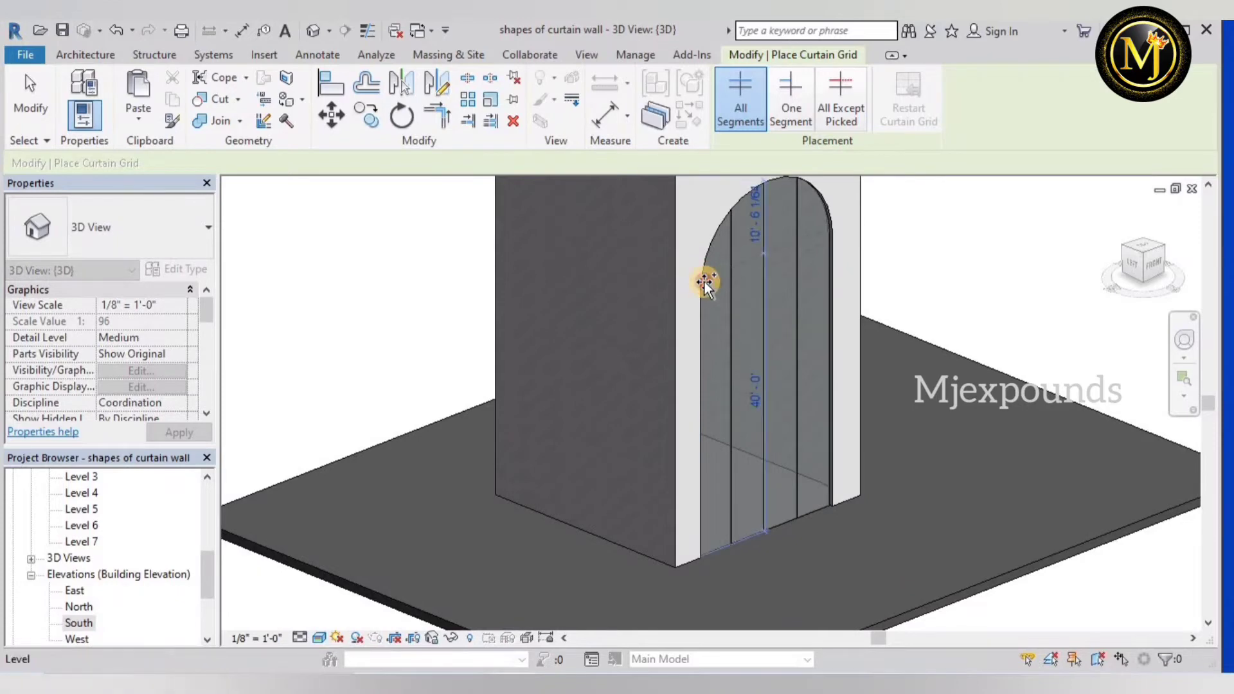
left_click(703, 345)
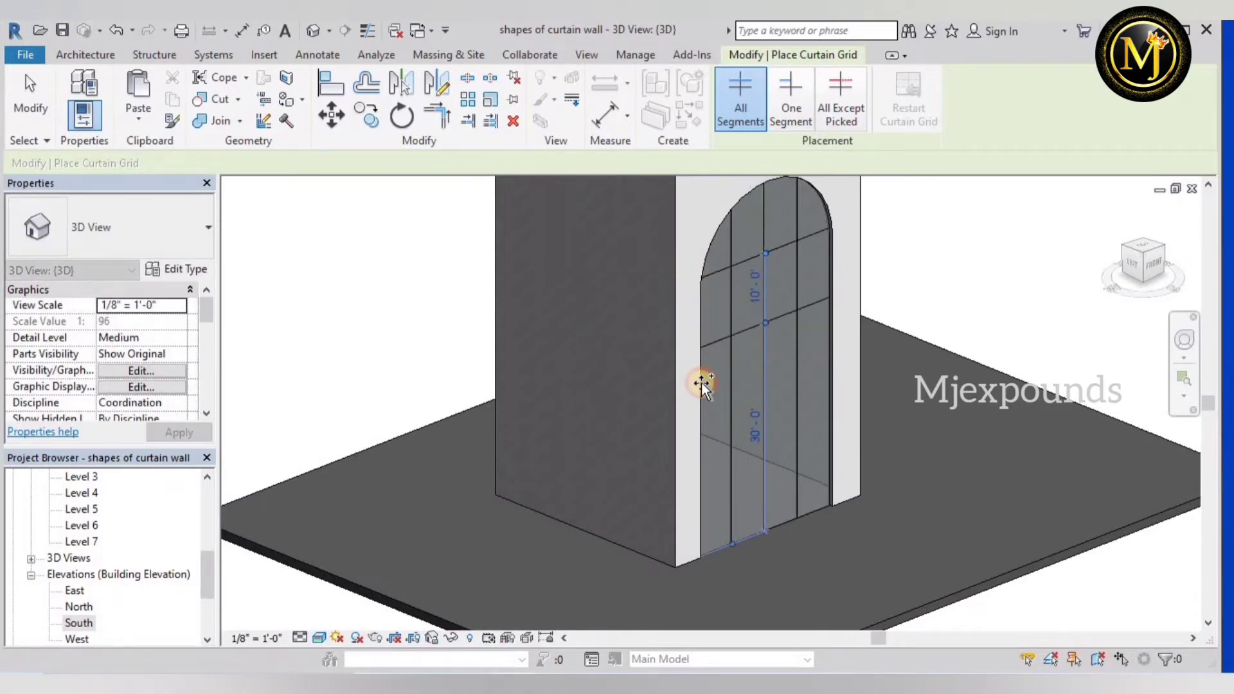
left_click(700, 415)
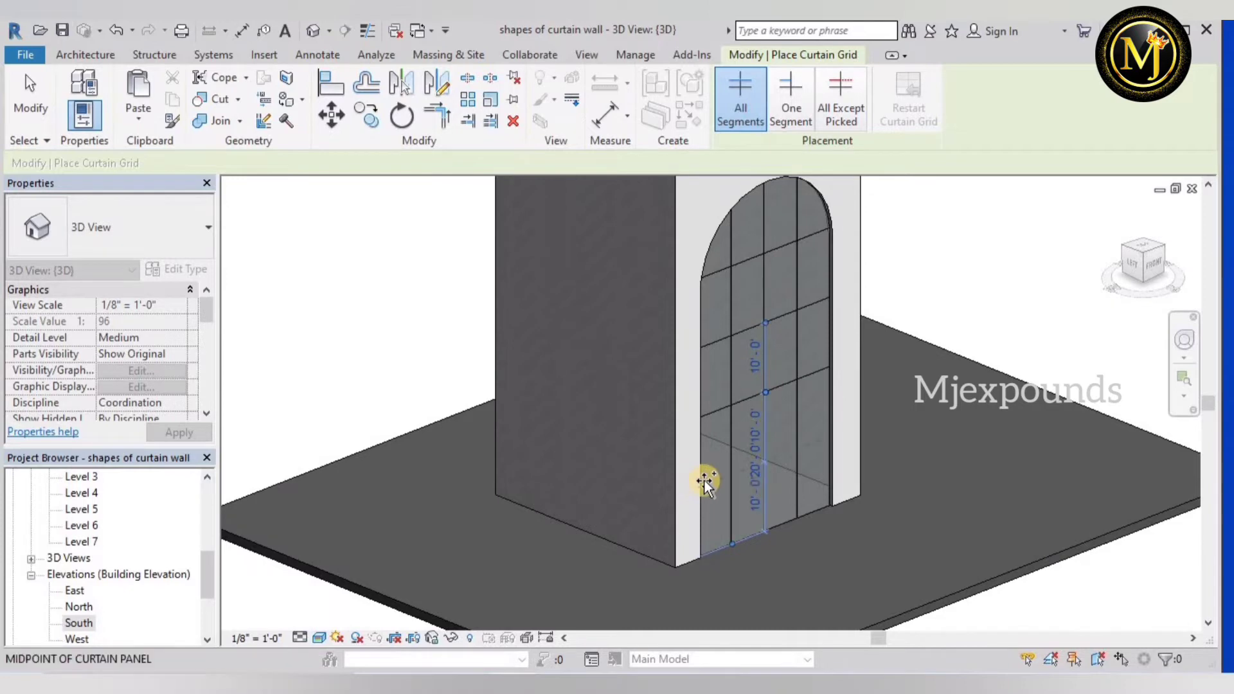
left_click(706, 482)
- In the South elevation, remove the lowest segment of the middle vertical grid line, between Level 1 and Level 2
double_click(79, 625)
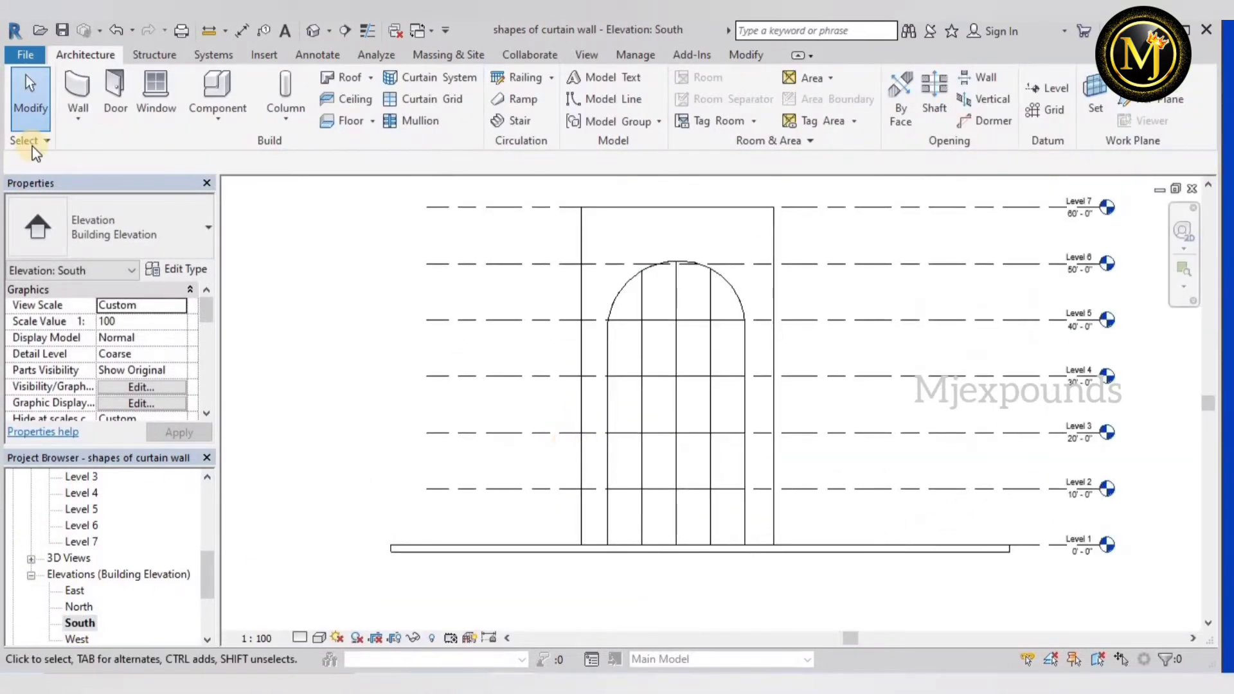
scroll(675, 508, "up", 2)
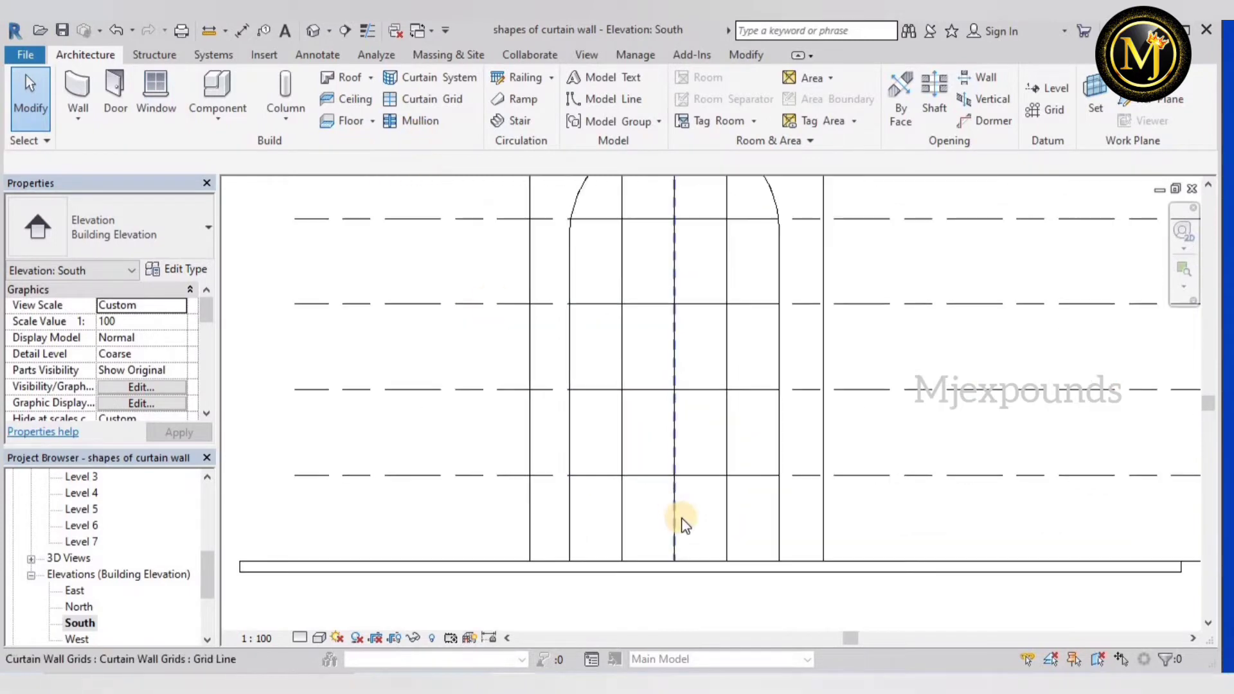
scroll(683, 532, "up", 1)
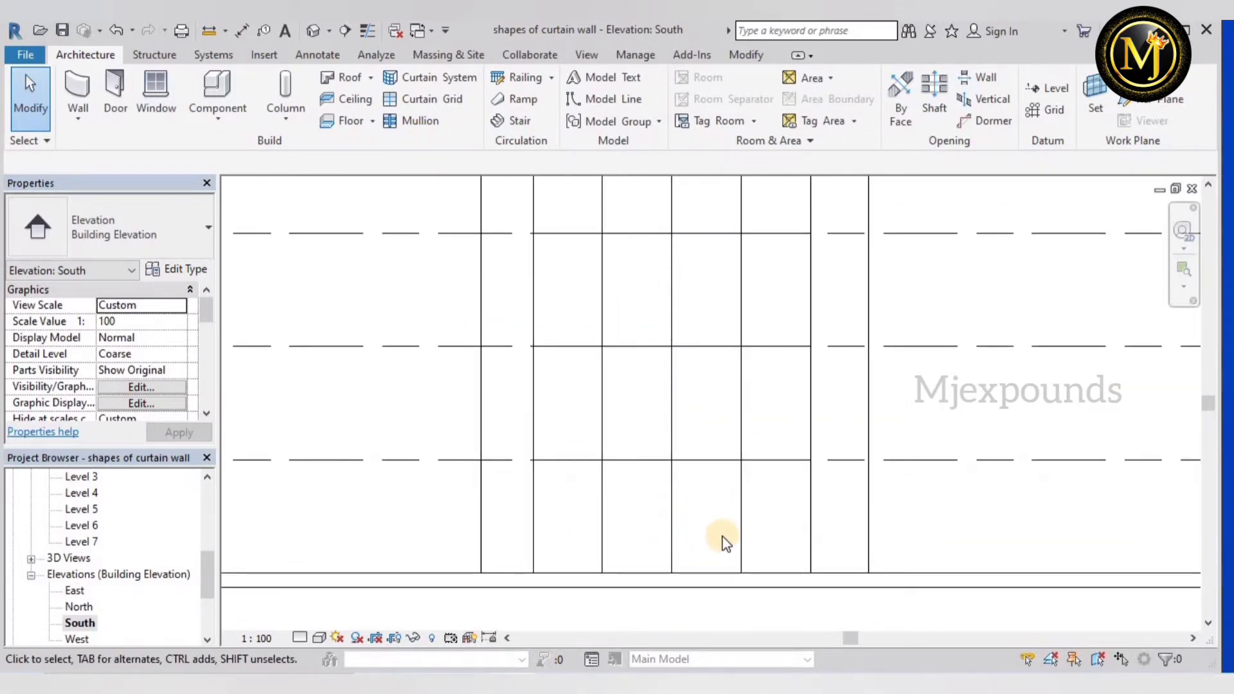
left_click(672, 519)
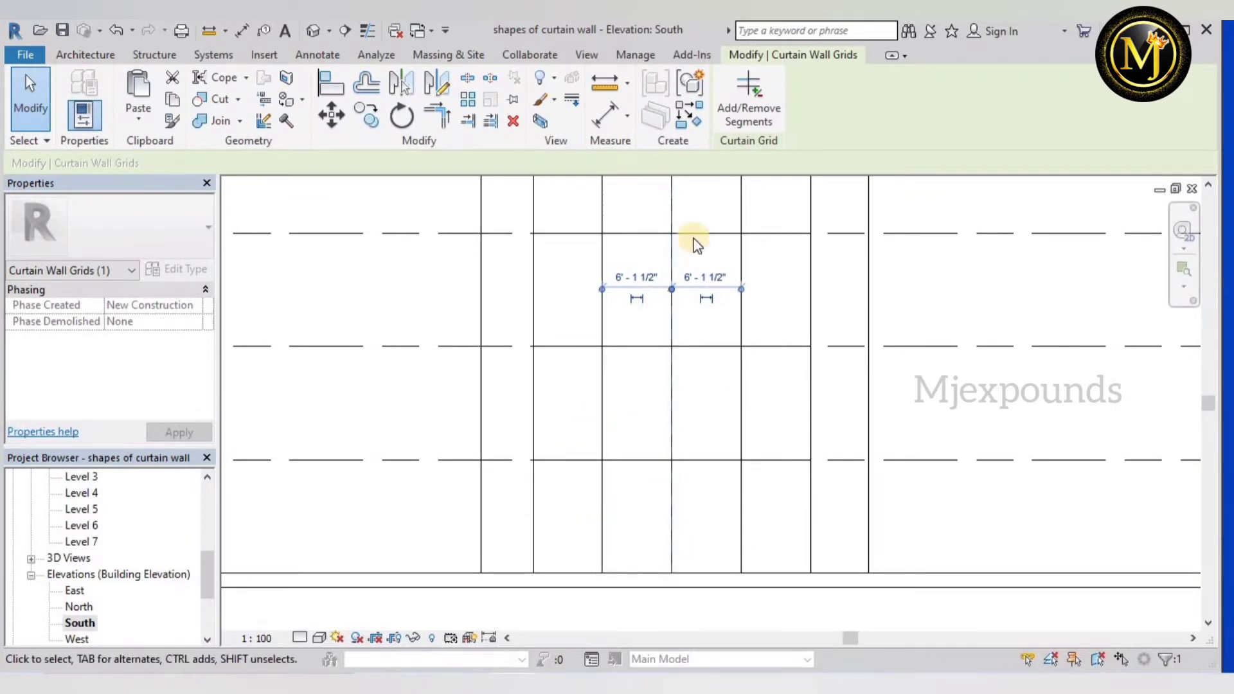
left_click(743, 106)
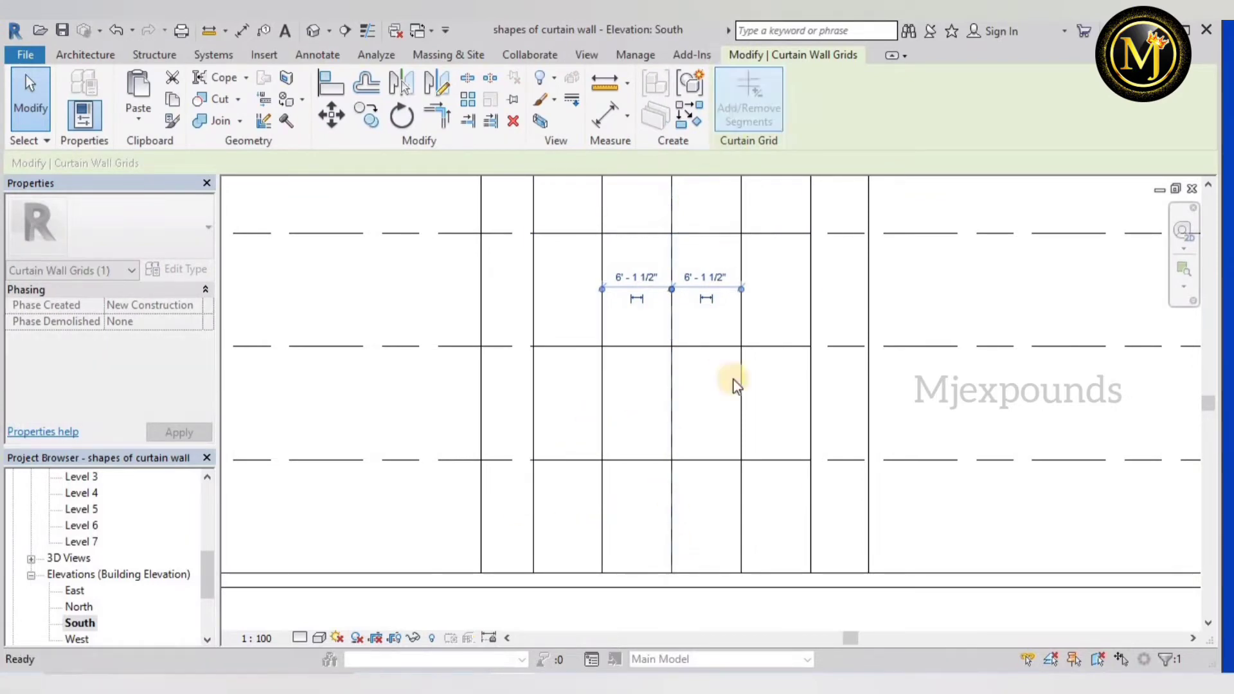
left_click(672, 529)
key("Return")
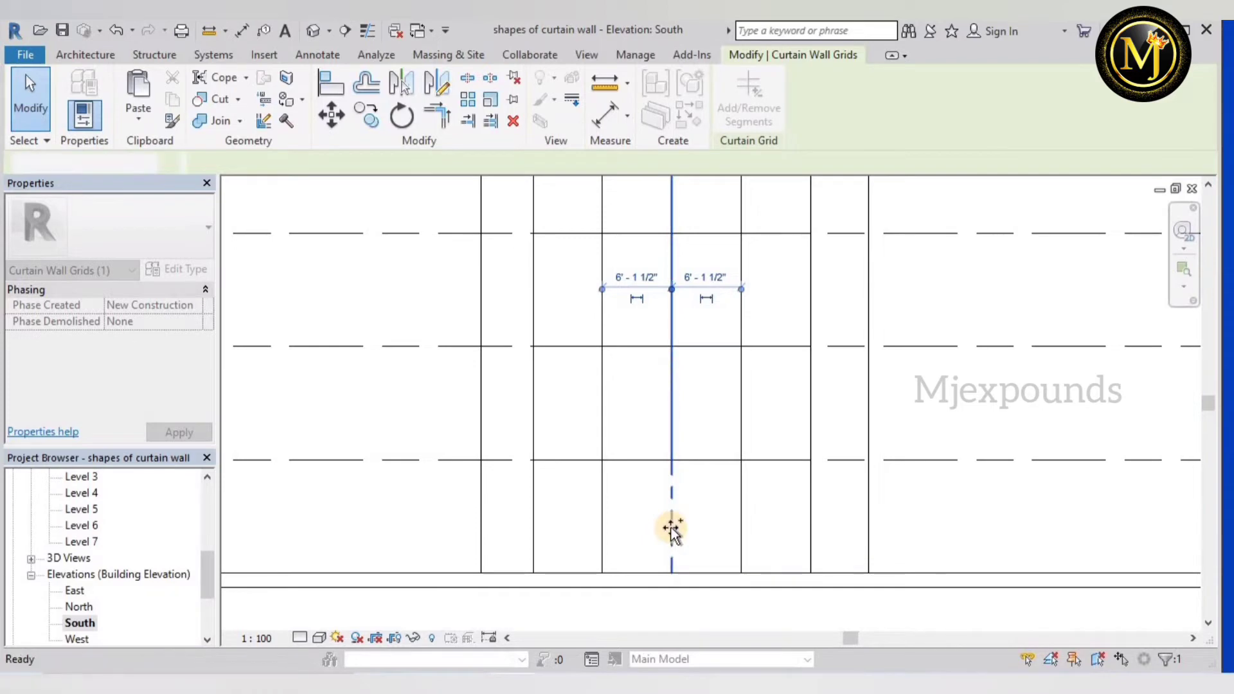
- In the default 3D view, place 50mm x 150mm rectangular mullions on all grid lines of the arched curtain wall
left_click(27, 103)
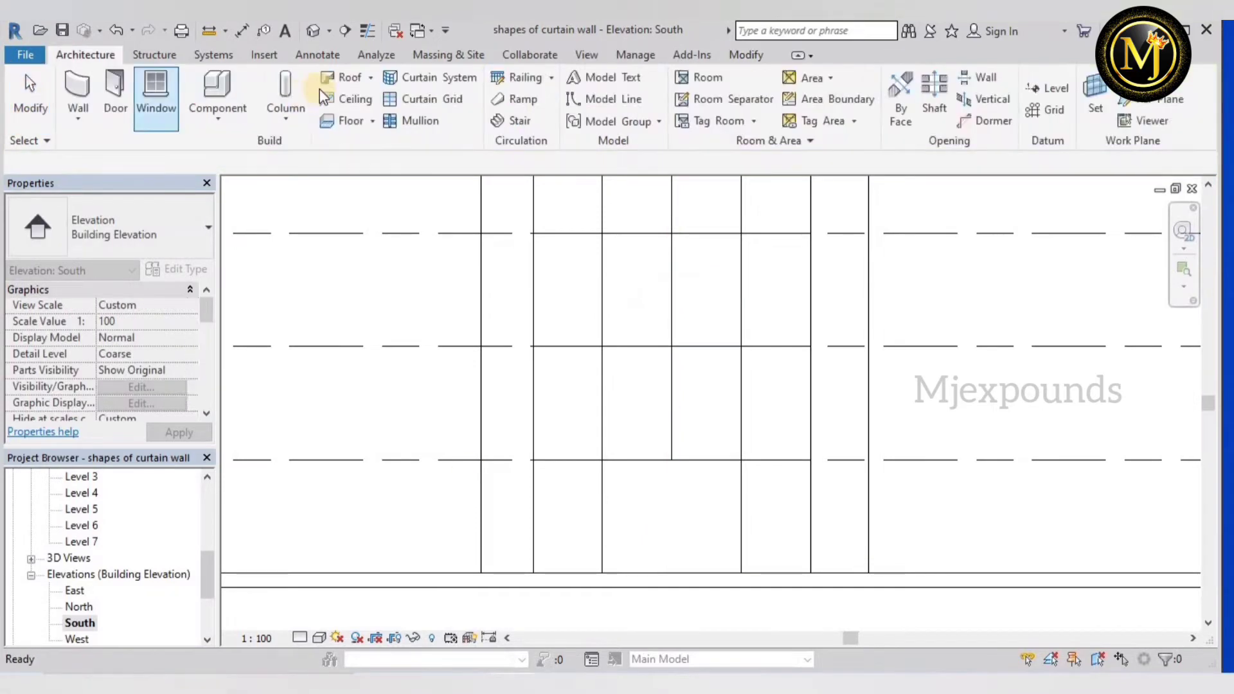
left_click(311, 32)
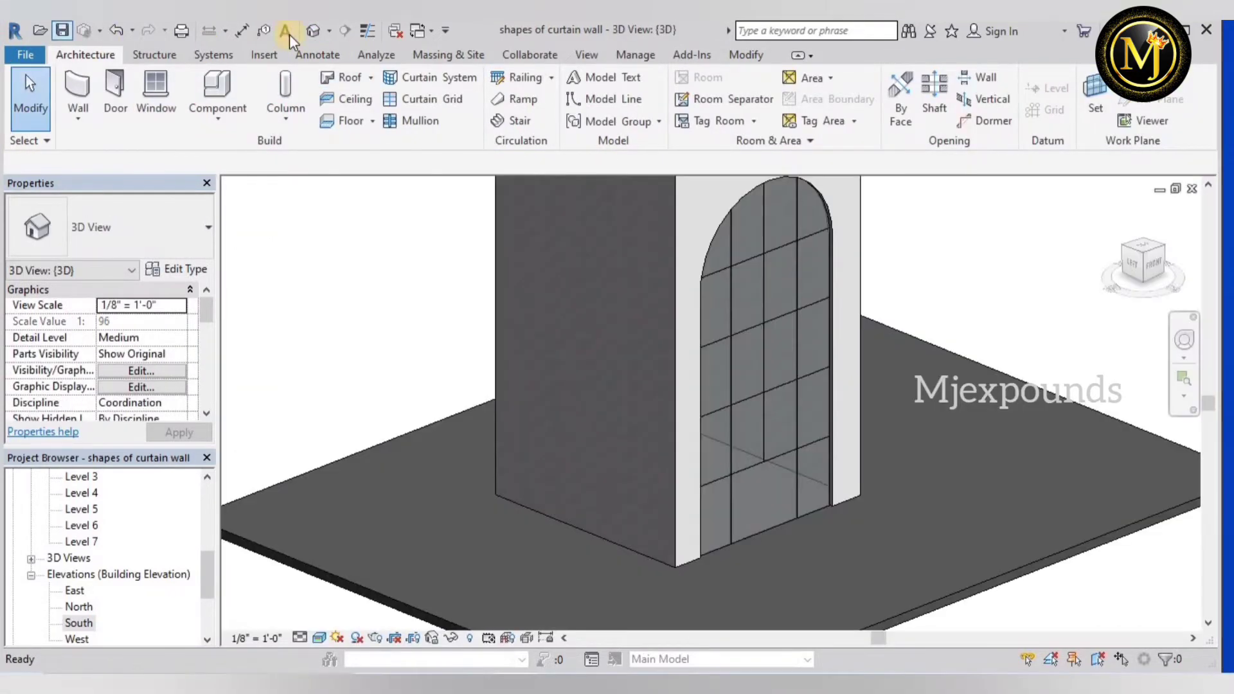
scroll(524, 543, "down", 5)
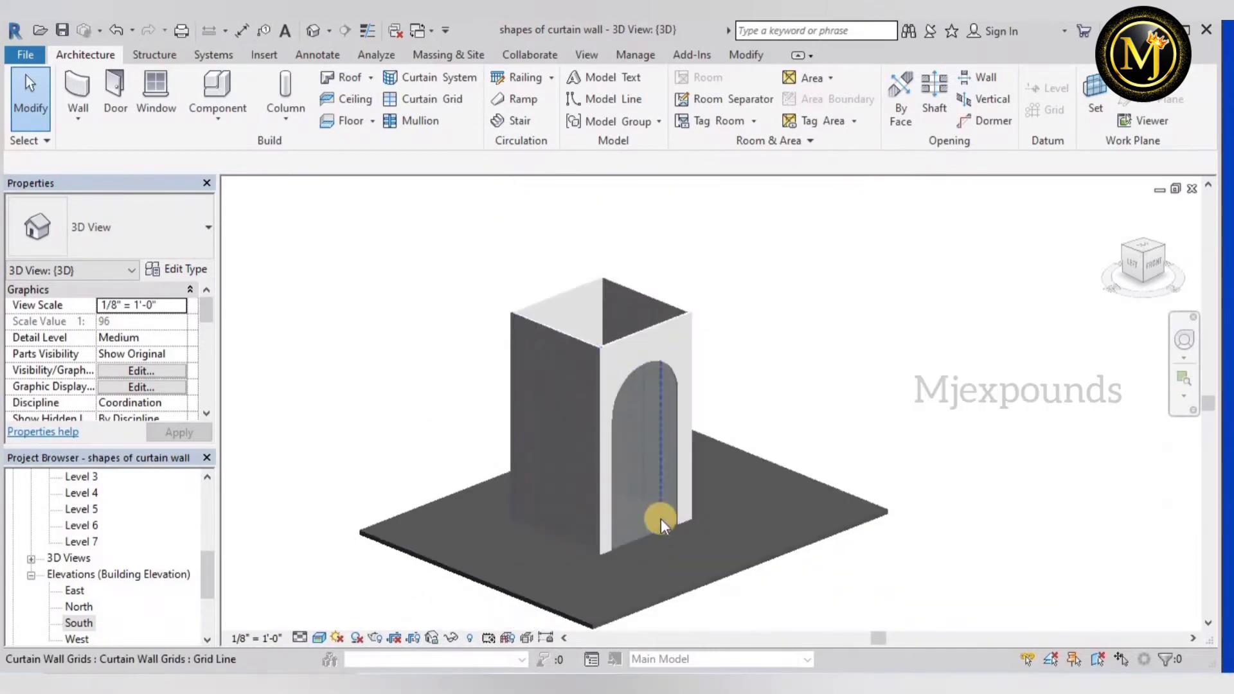
middle_click_drag(808, 470, 788, 493)
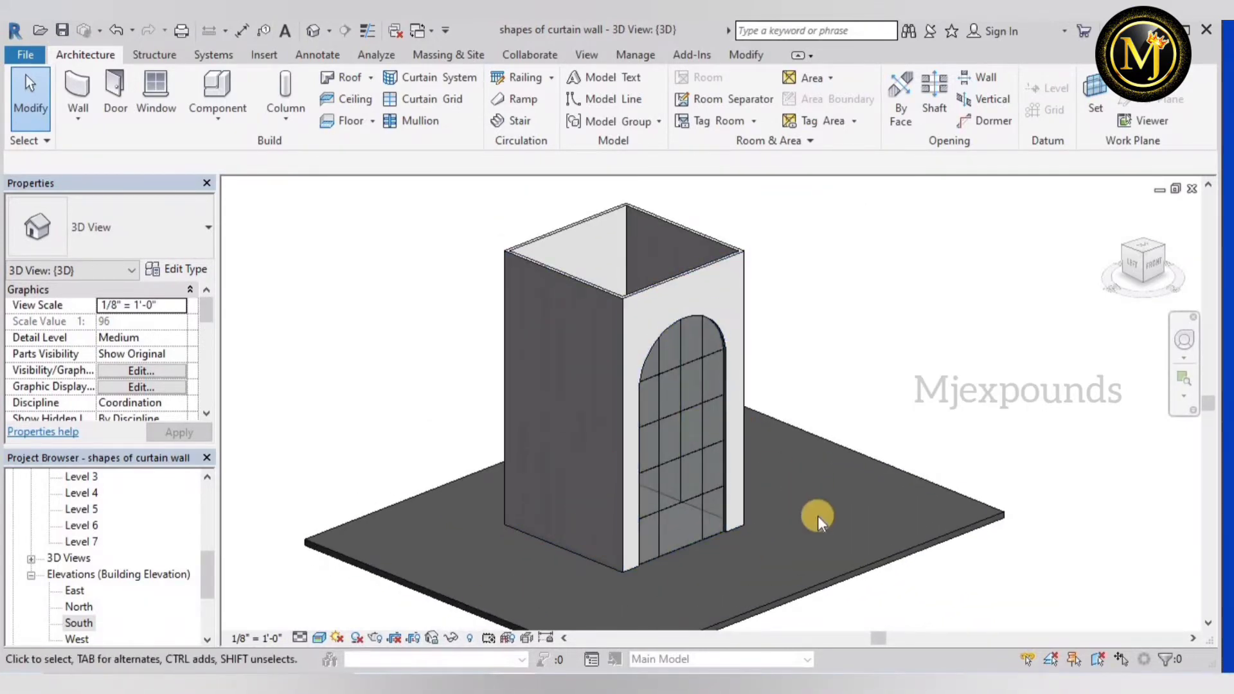
left_click(411, 121)
left_click(811, 111)
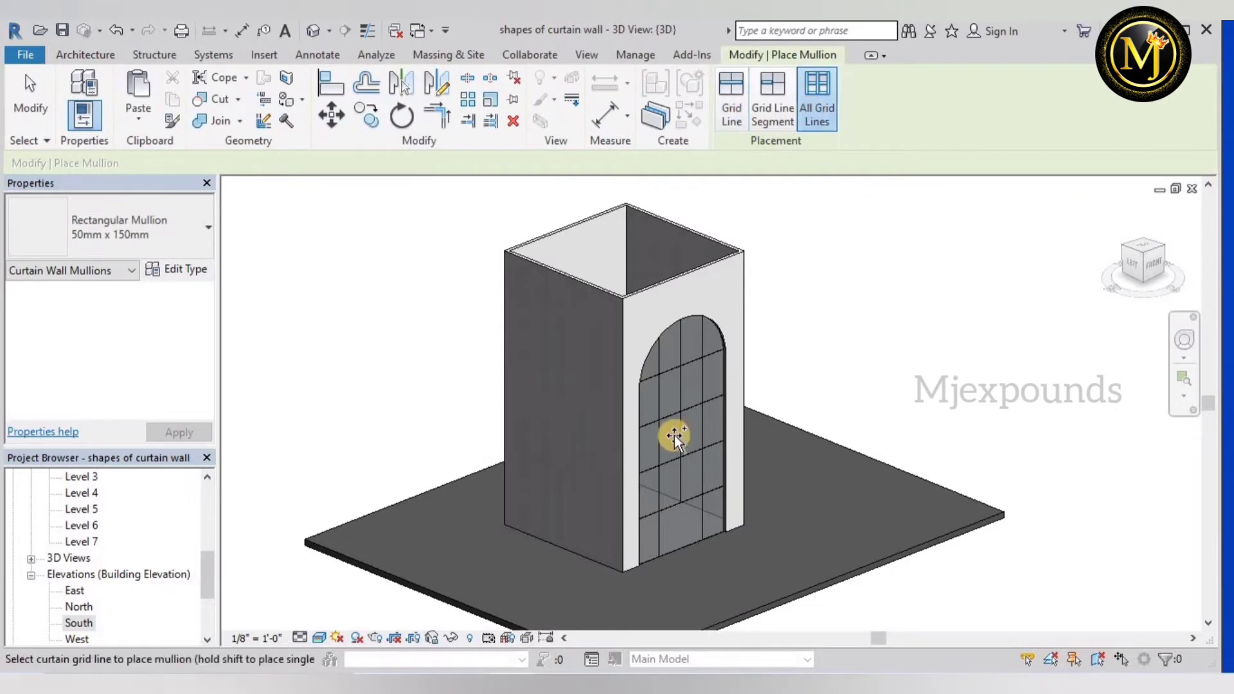
left_click(667, 423)
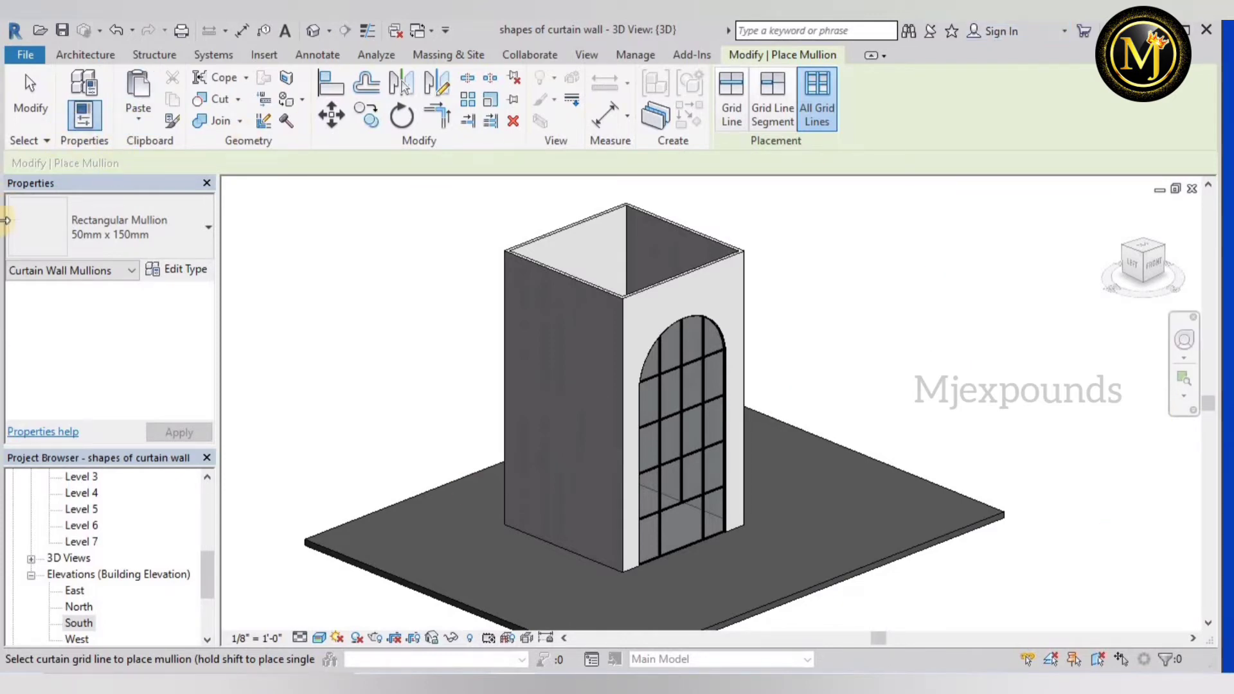
left_click(26, 116)
scroll(937, 434, "up", 1)
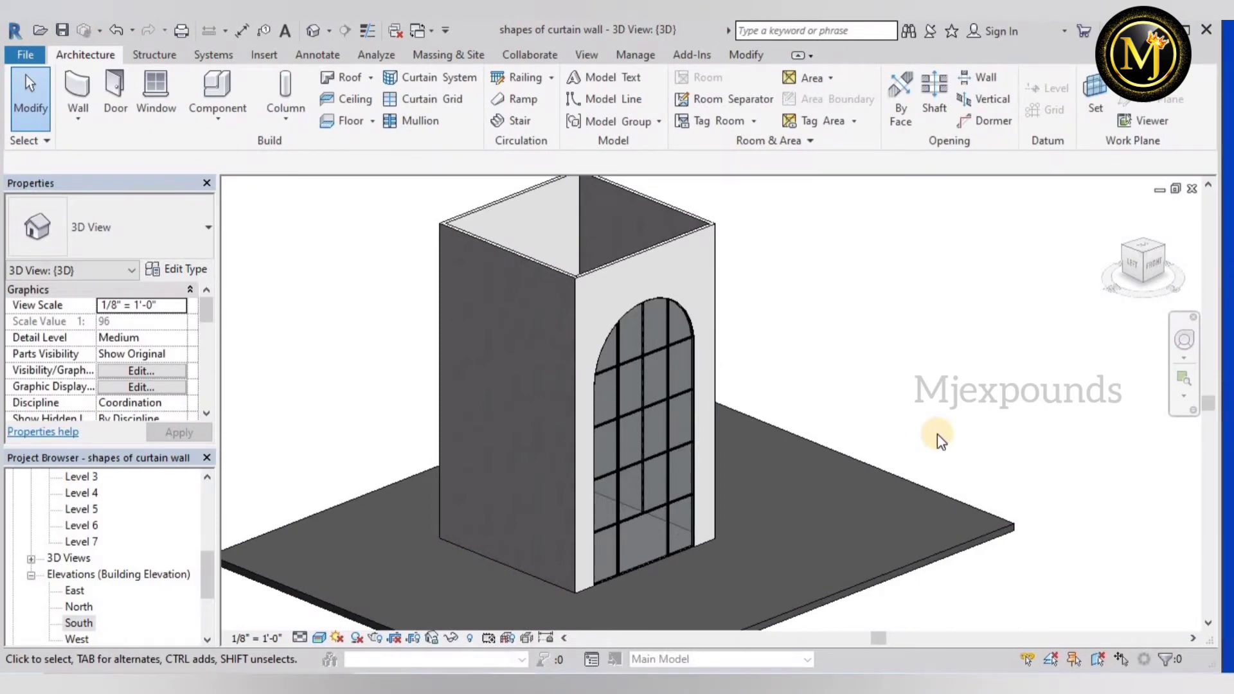
scroll(909, 385, "down", 1)
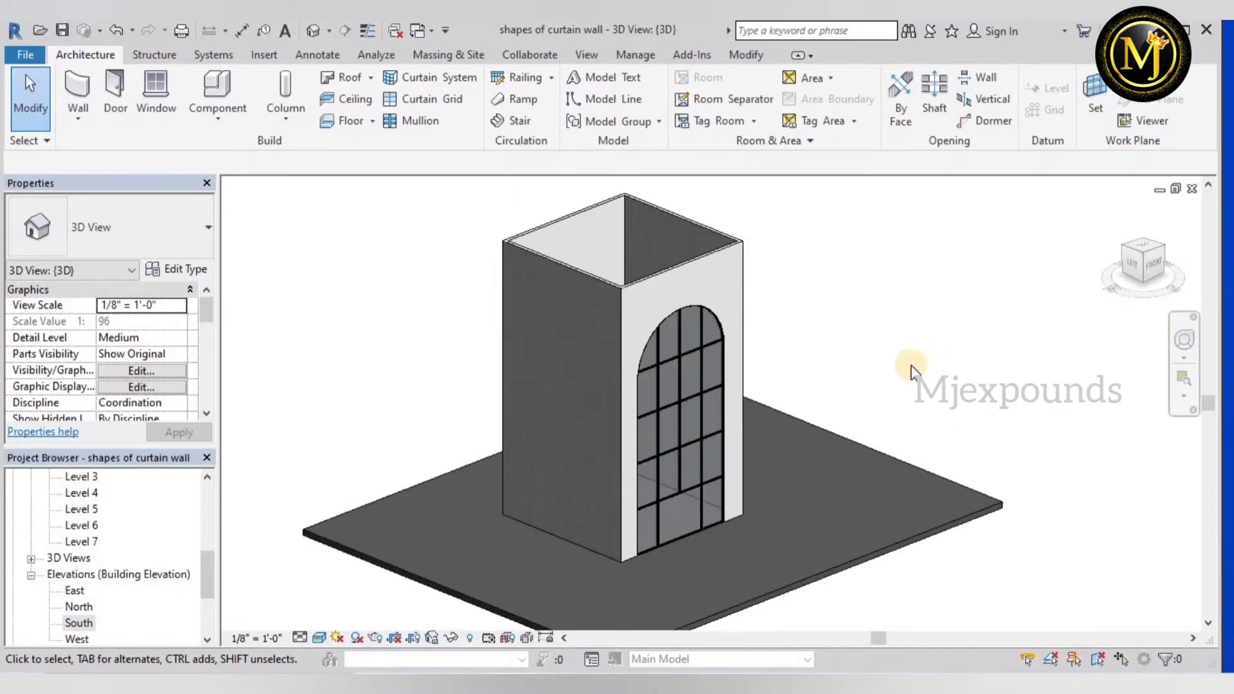
mouse_move(909, 358)
middle_mouse_down()
mouse_move(820, 378)
mouse_move(835, 316)
mouse_move(905, 362)
middle_mouse_up()
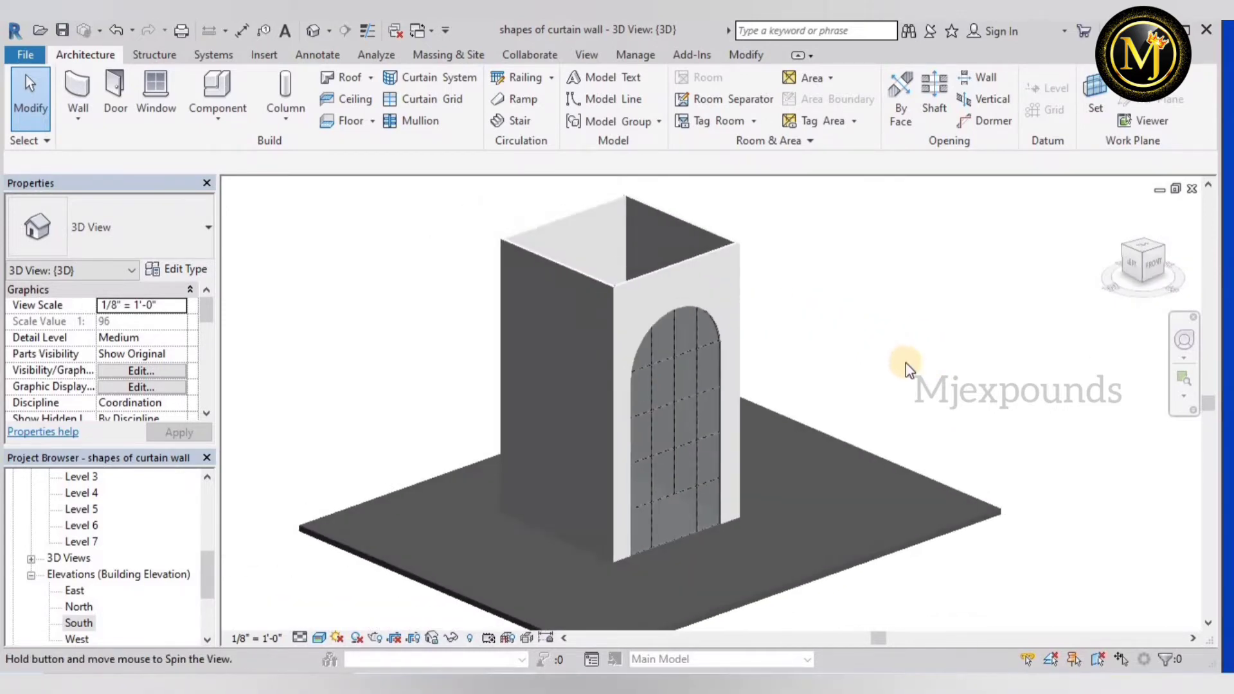
- In the Level 3 floor plan, draw a curtain wall about 8'-10 3/4" long embedded in the west wall, reaching up to Level 4
scroll(45, 547, "up", 4)
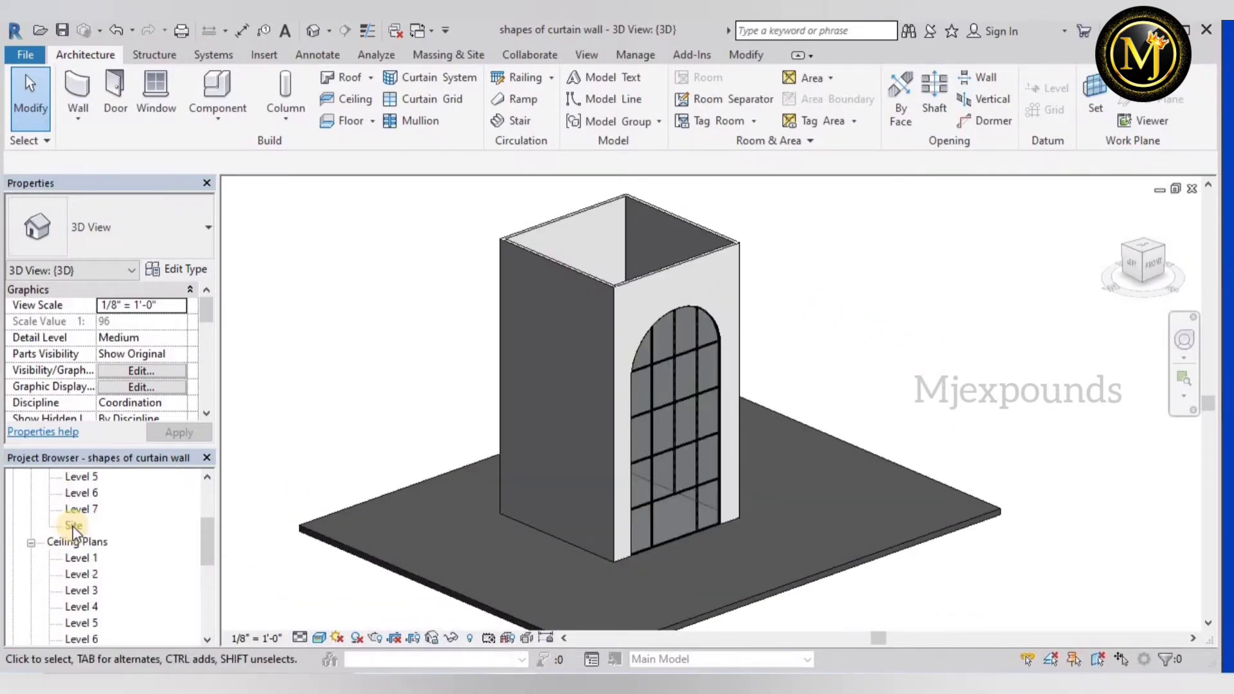
double_click(80, 526)
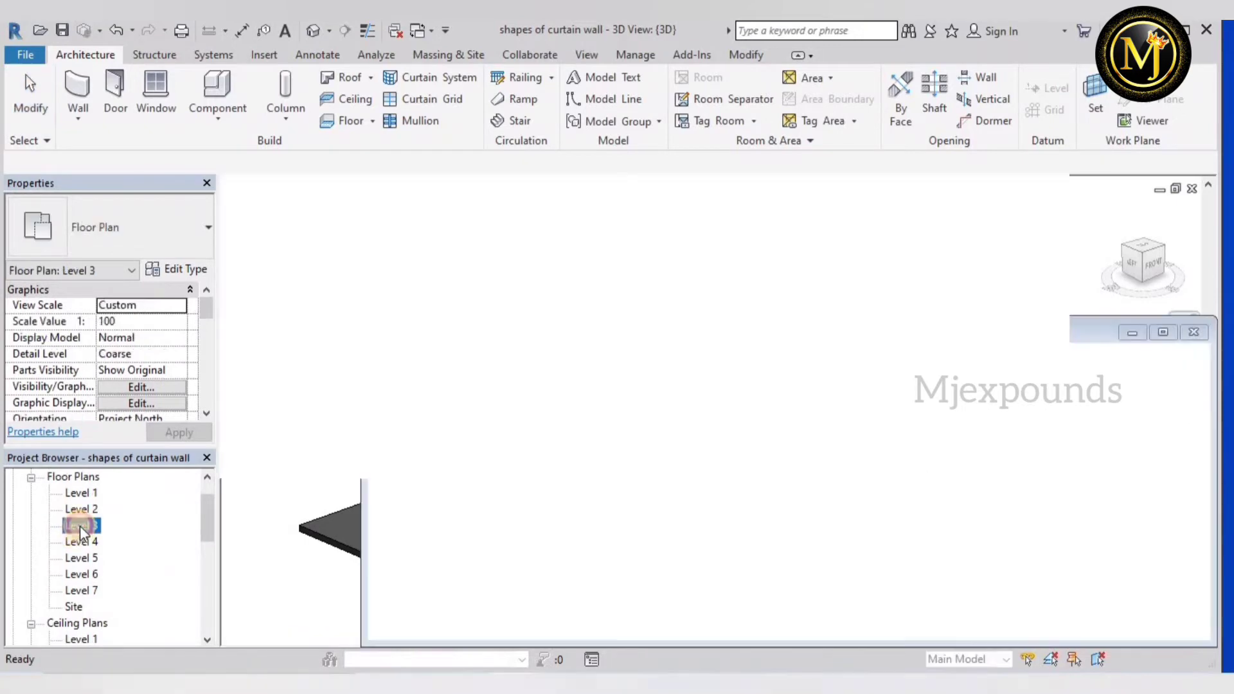
scroll(584, 347, "up", 3)
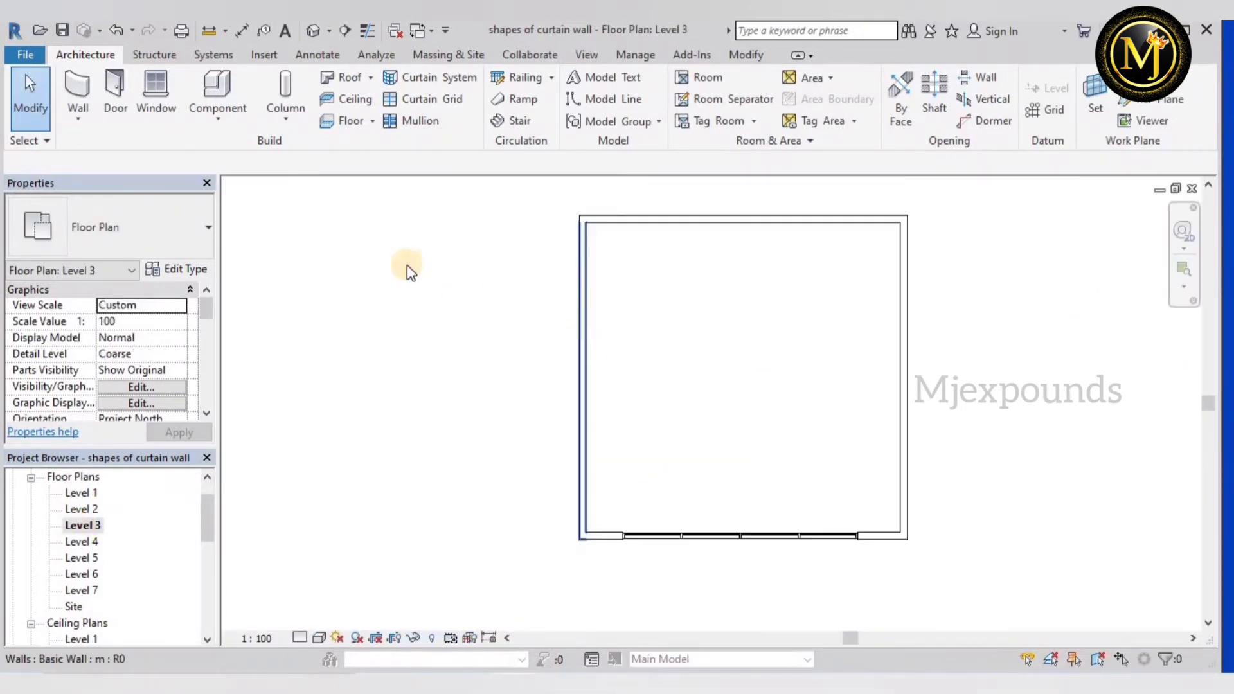
left_click(78, 96)
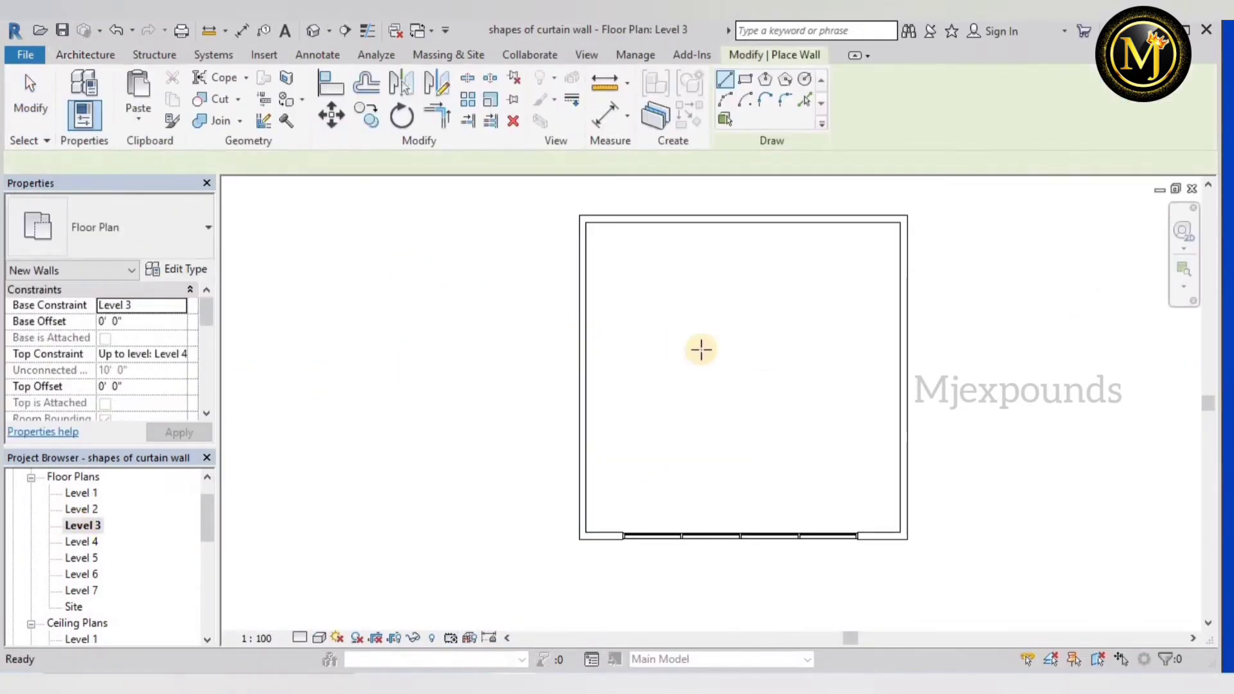
scroll(702, 350, "up", 2)
scroll(539, 263, "up", 2)
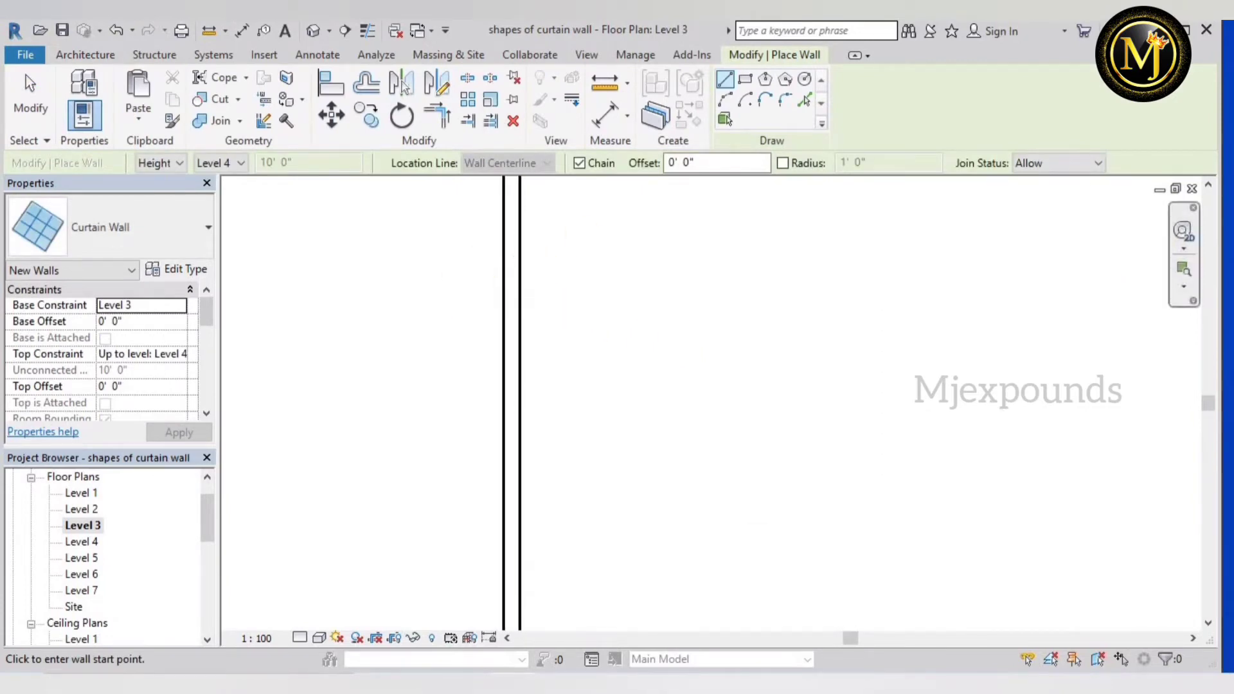
left_click(511, 262)
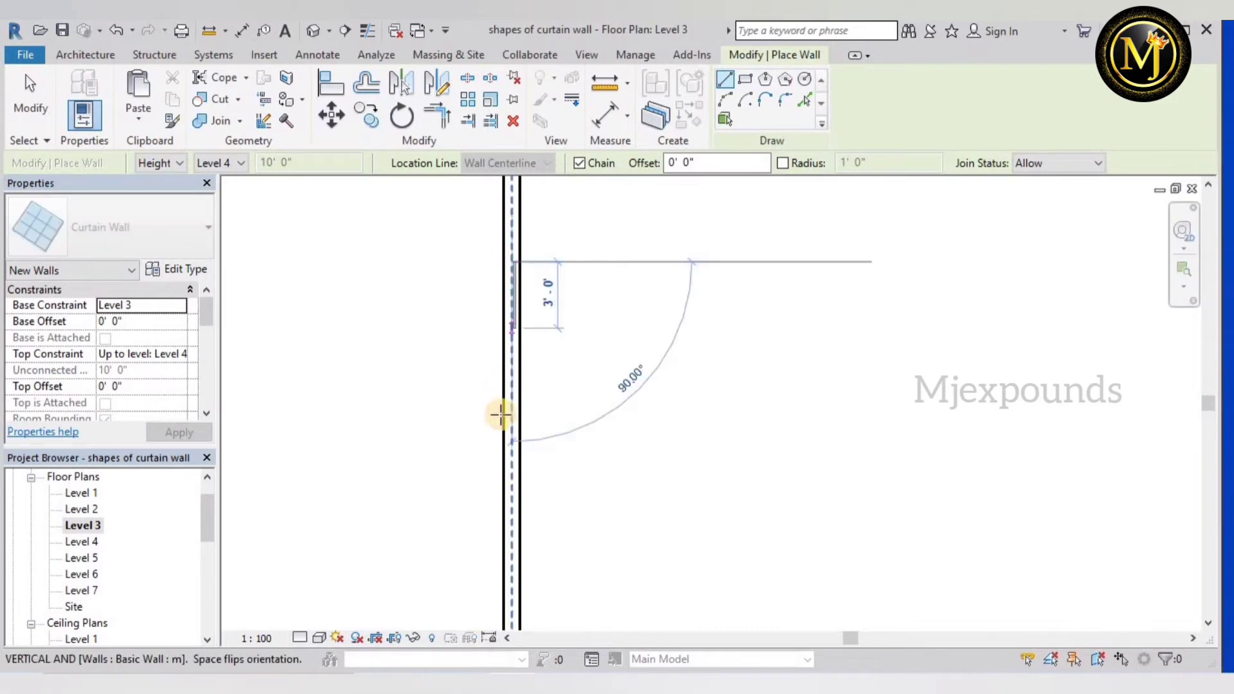
left_click(511, 459)
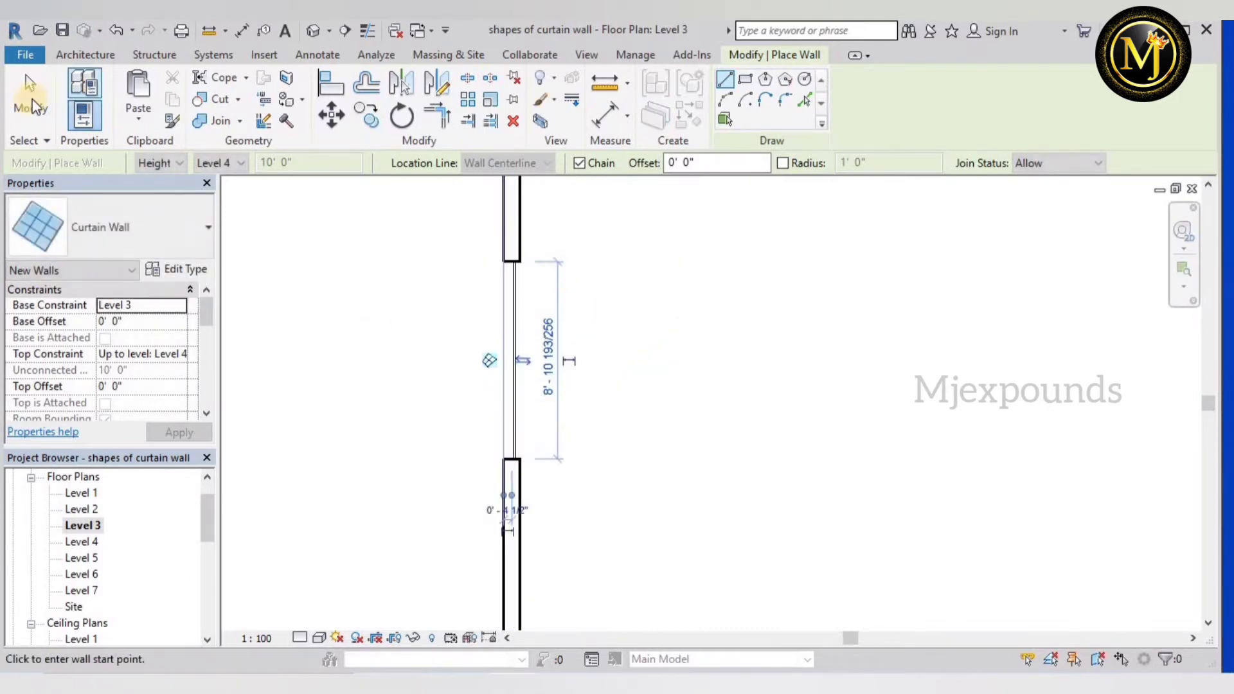
key("Escape")
key("Escape")
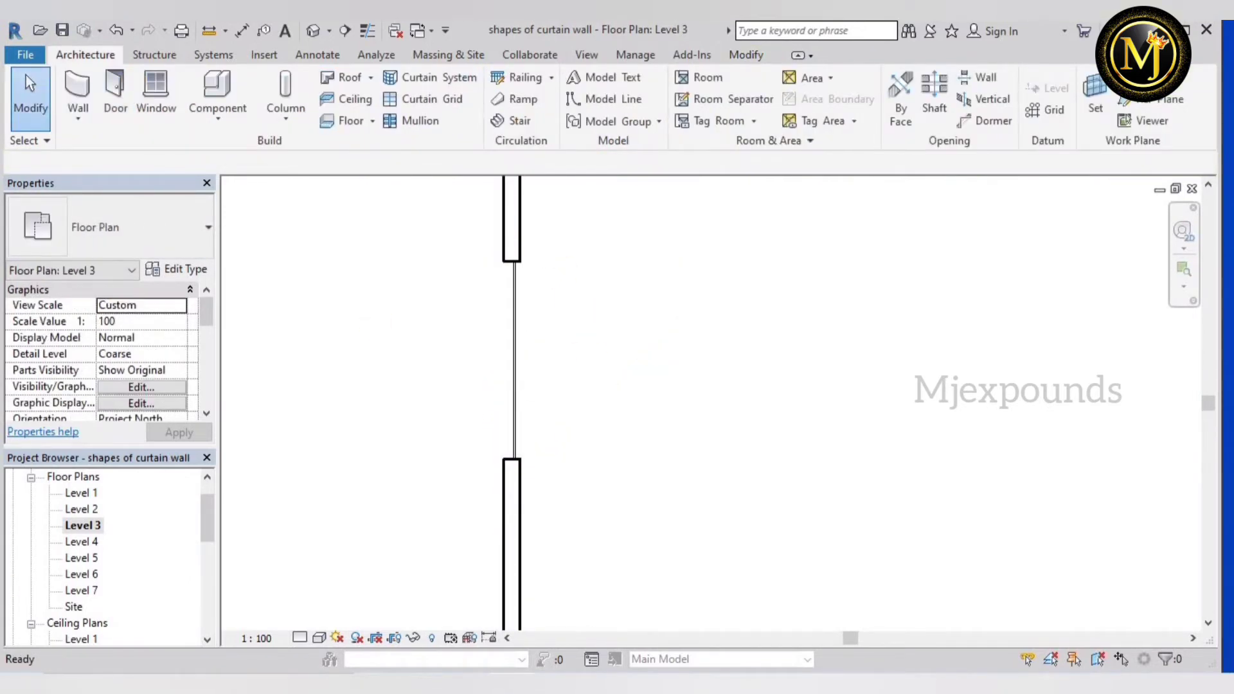
- Select the new side curtain wall in the 3D view and open its profile for editing in the West elevation
left_click(315, 29)
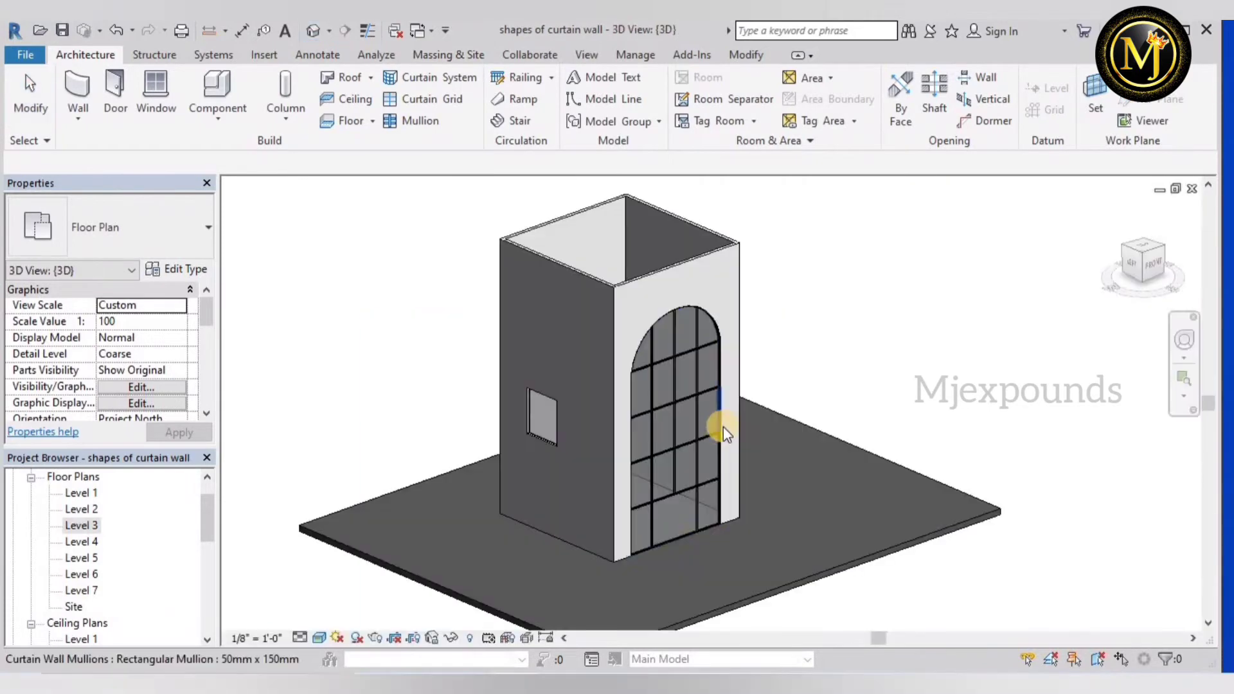
scroll(515, 423, "up", 3)
left_click(567, 451)
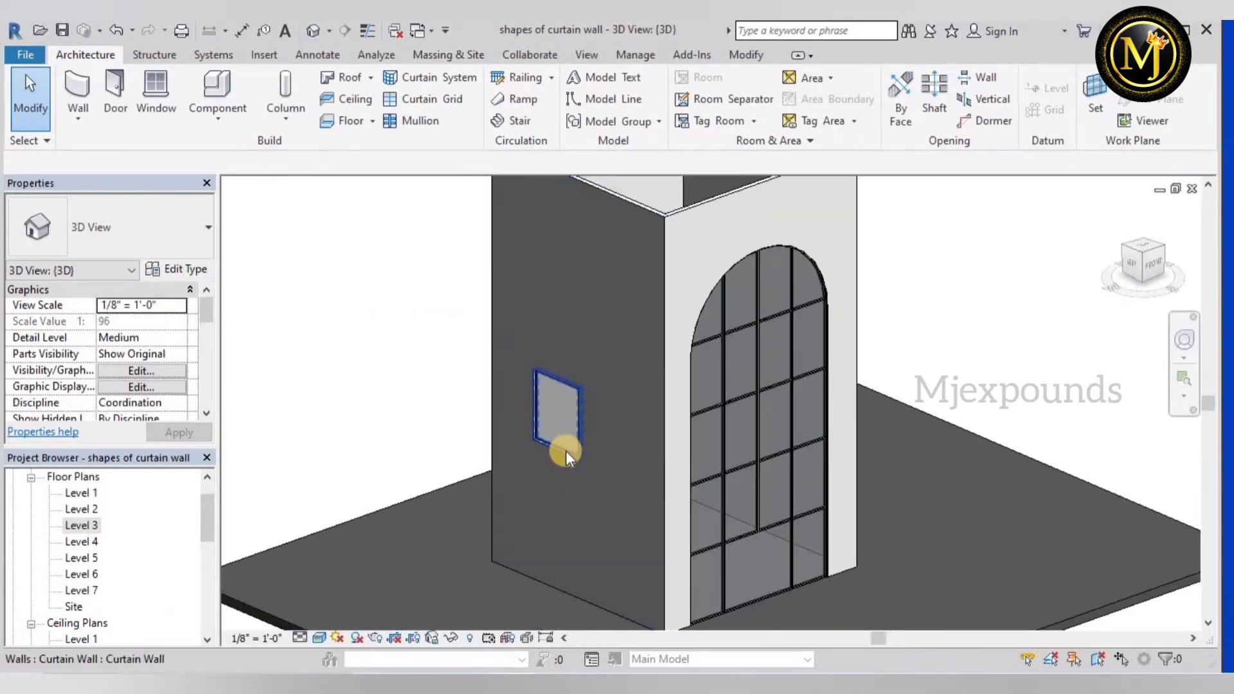
scroll(93, 604, "down", 2)
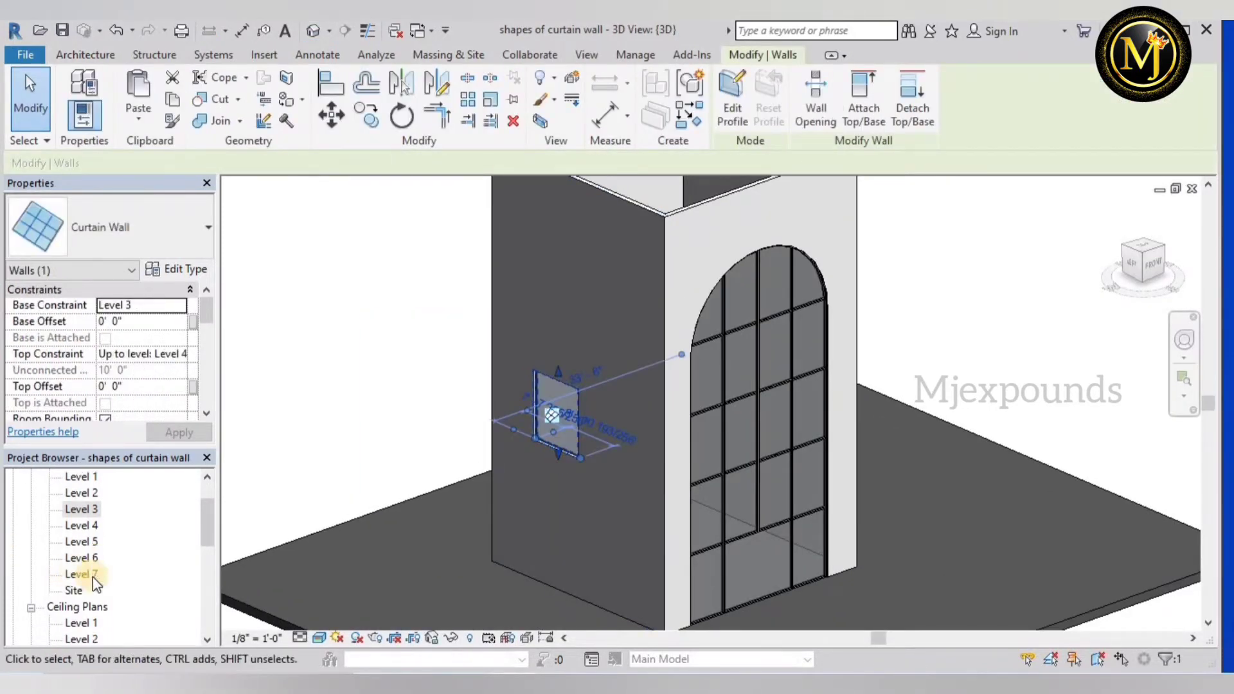
scroll(93, 610, "down", 4)
double_click(80, 542)
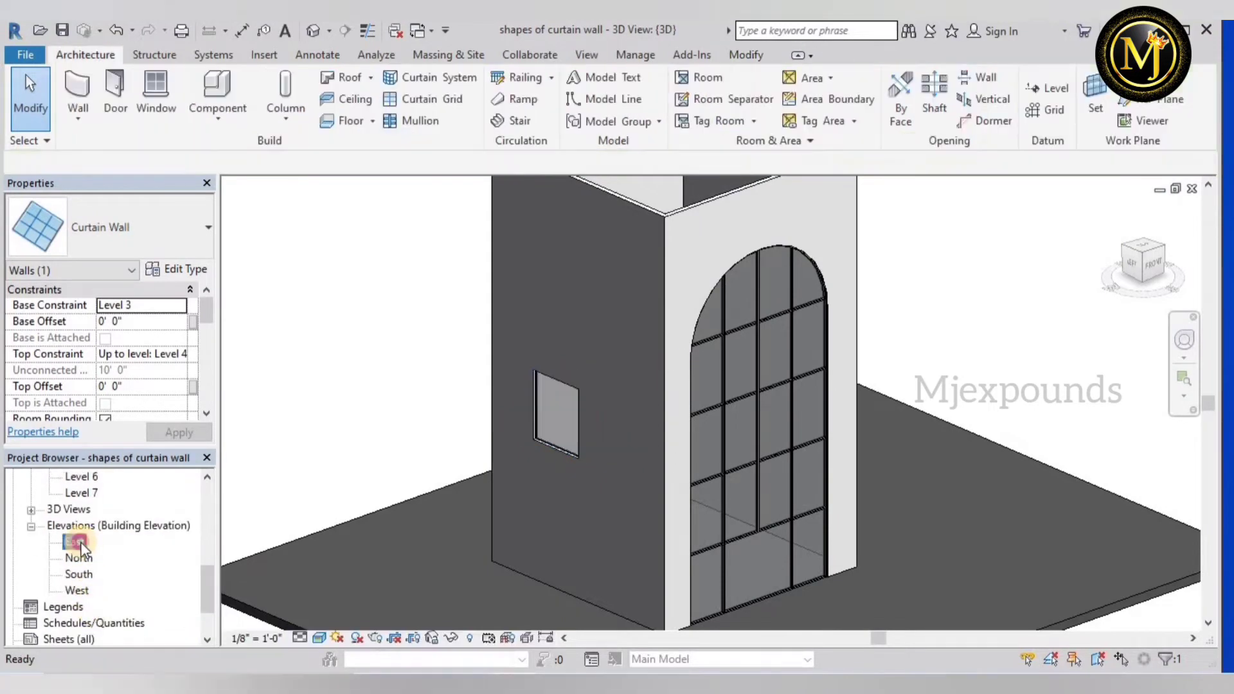
scroll(619, 453, "down", 5)
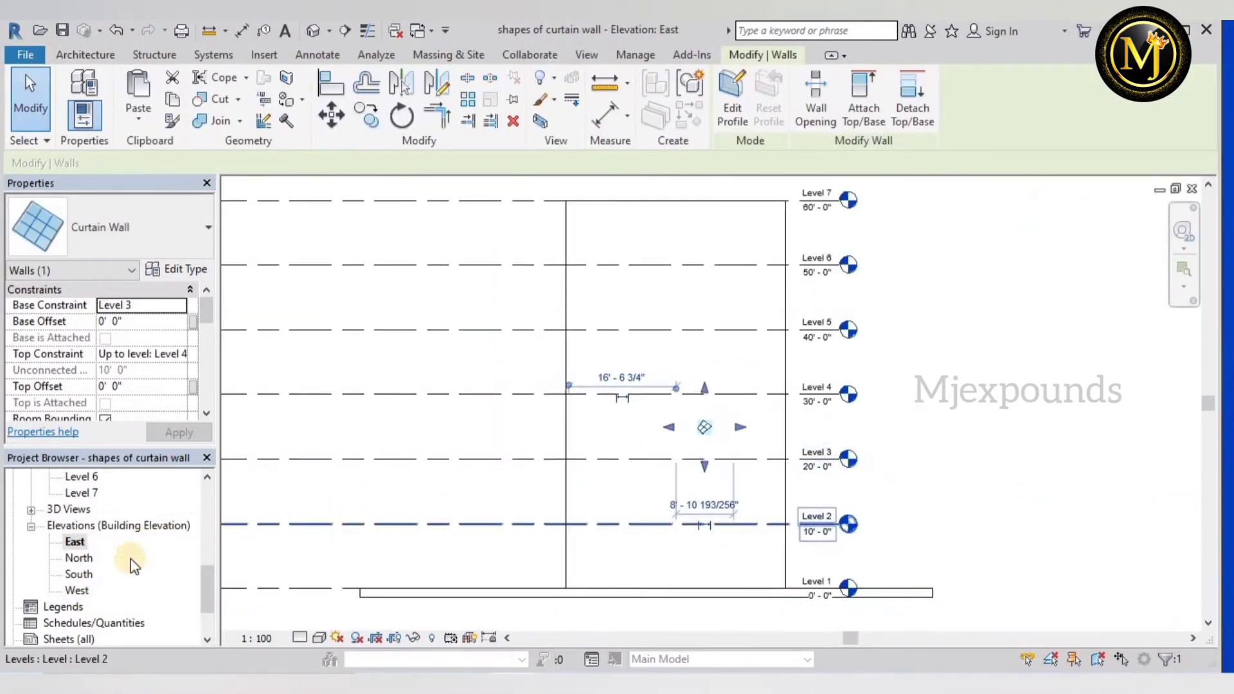
double_click(76, 590)
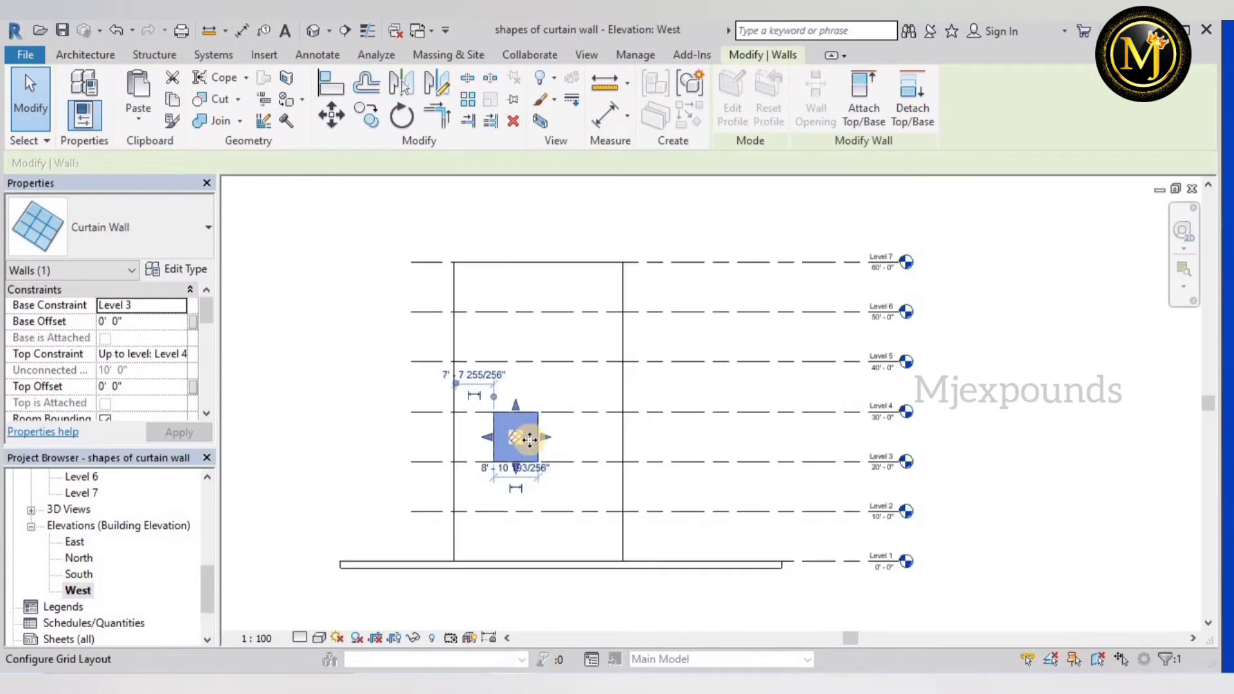
scroll(512, 440, "up", 2)
left_click(734, 106)
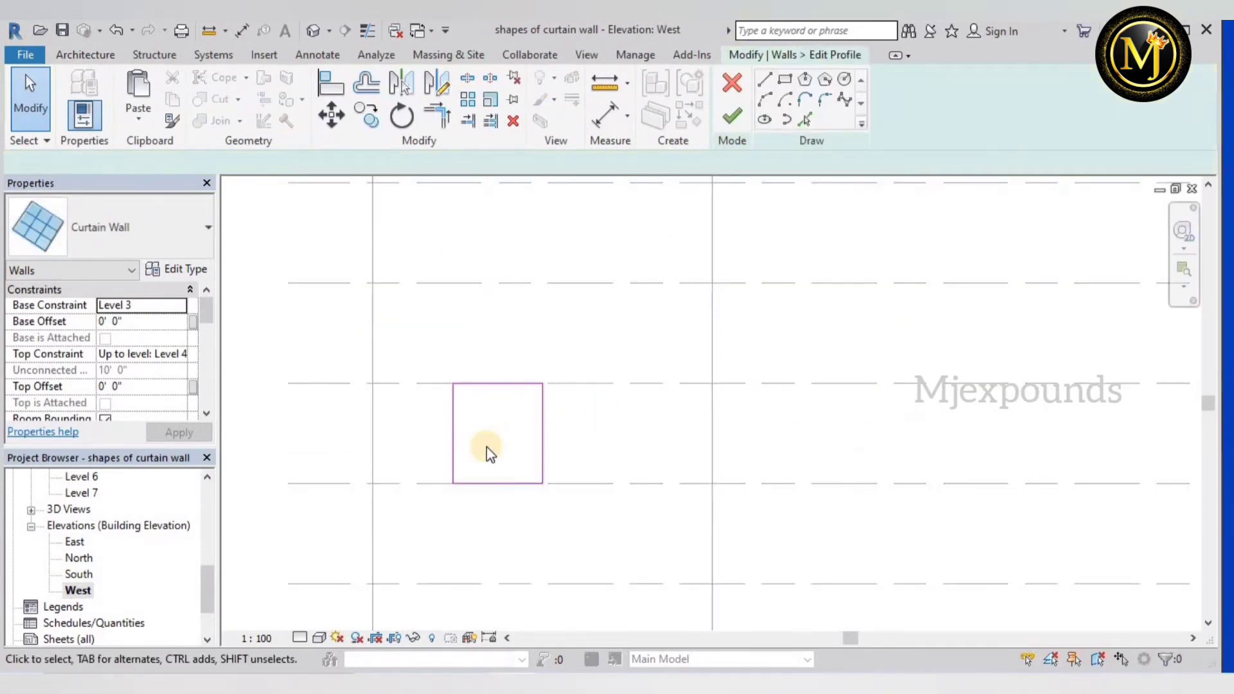
- Sketch two parallel diagonals about 6'-7" apart, from the profile's upper right corner to the left edge and from its lower left corner to the right edge
scroll(488, 450, "up", 2)
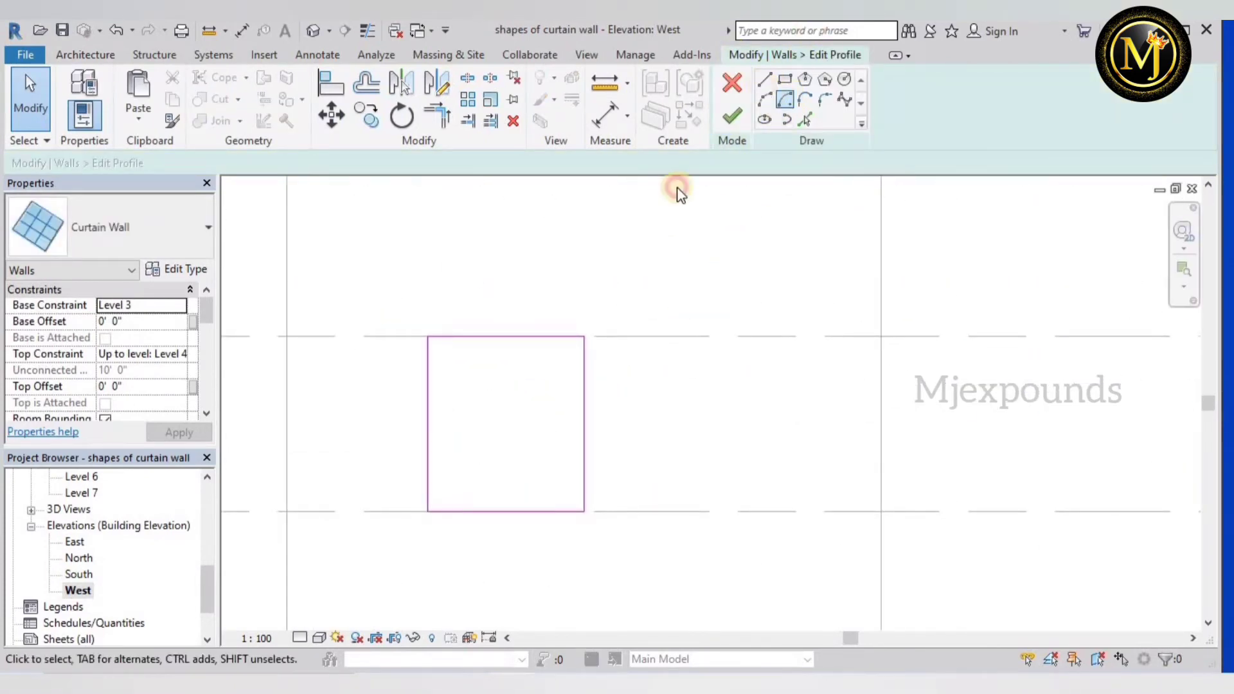
scroll(577, 300, "up", 1)
left_click(584, 358)
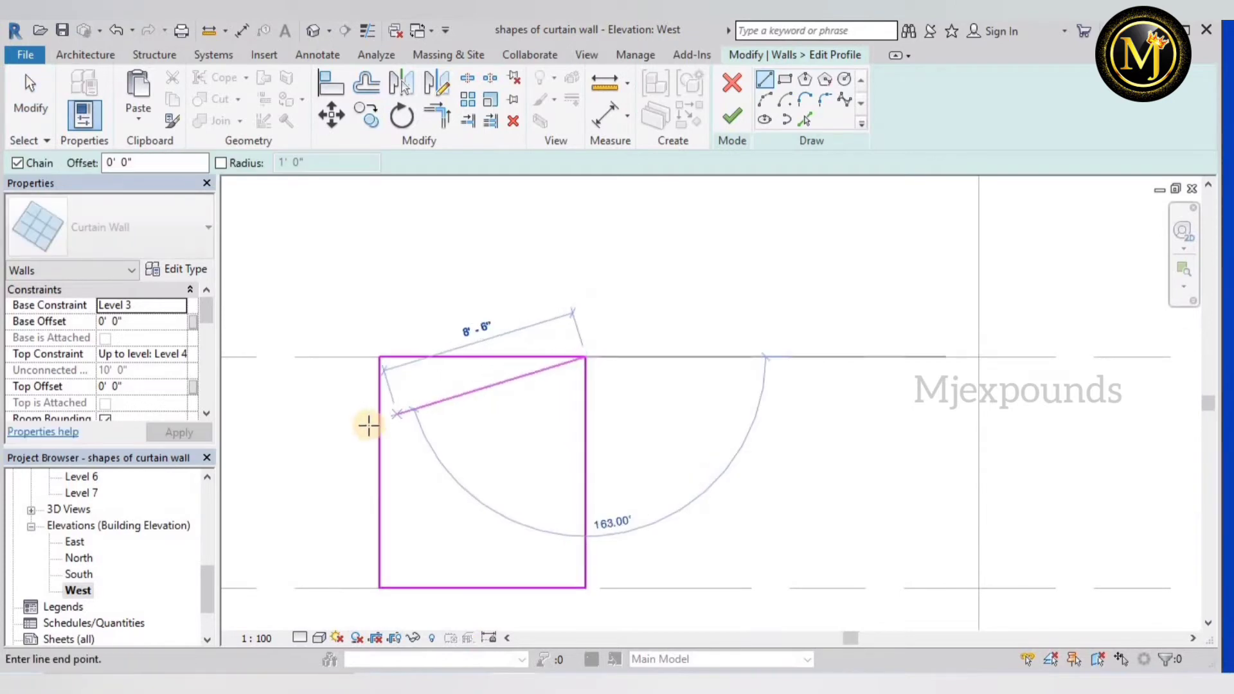
left_click(380, 427)
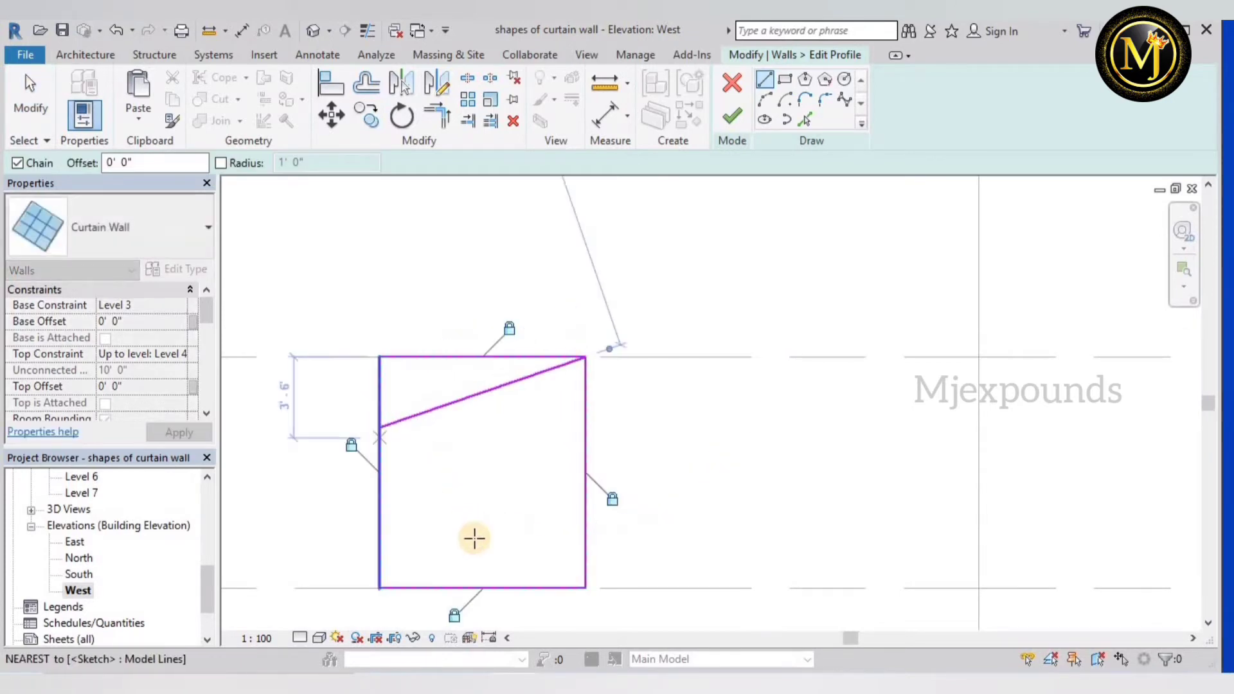
left_click(380, 587)
left_click(584, 518)
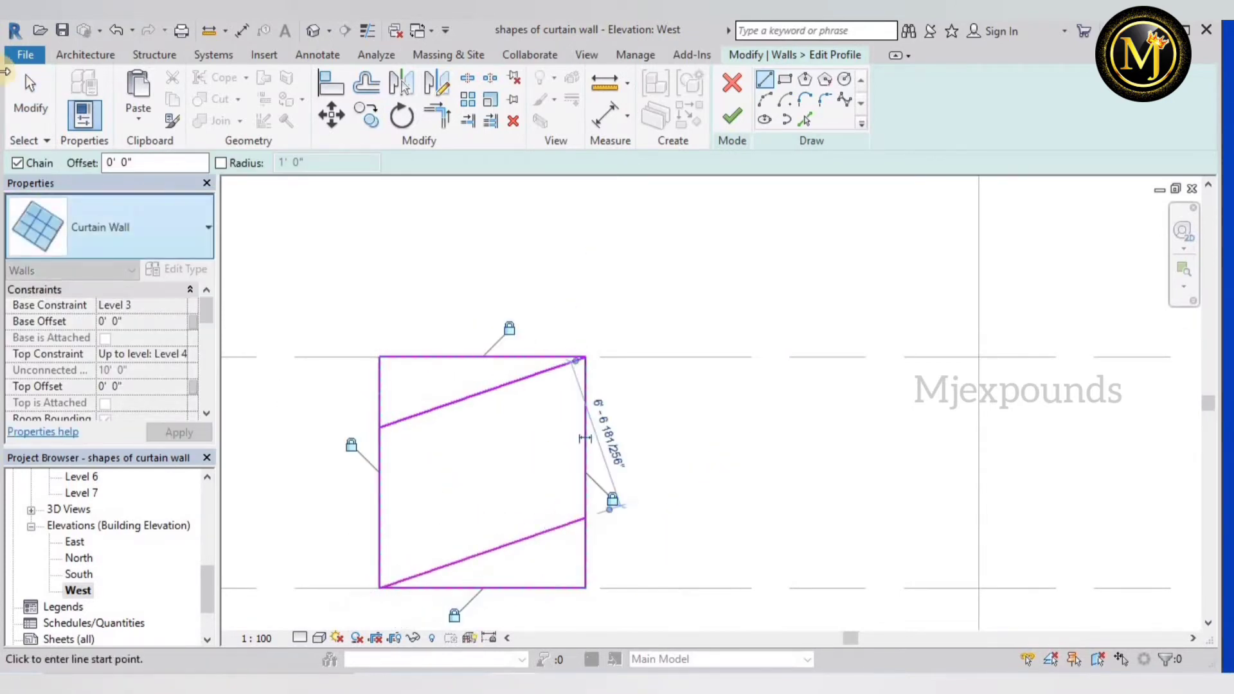
left_click(29, 97)
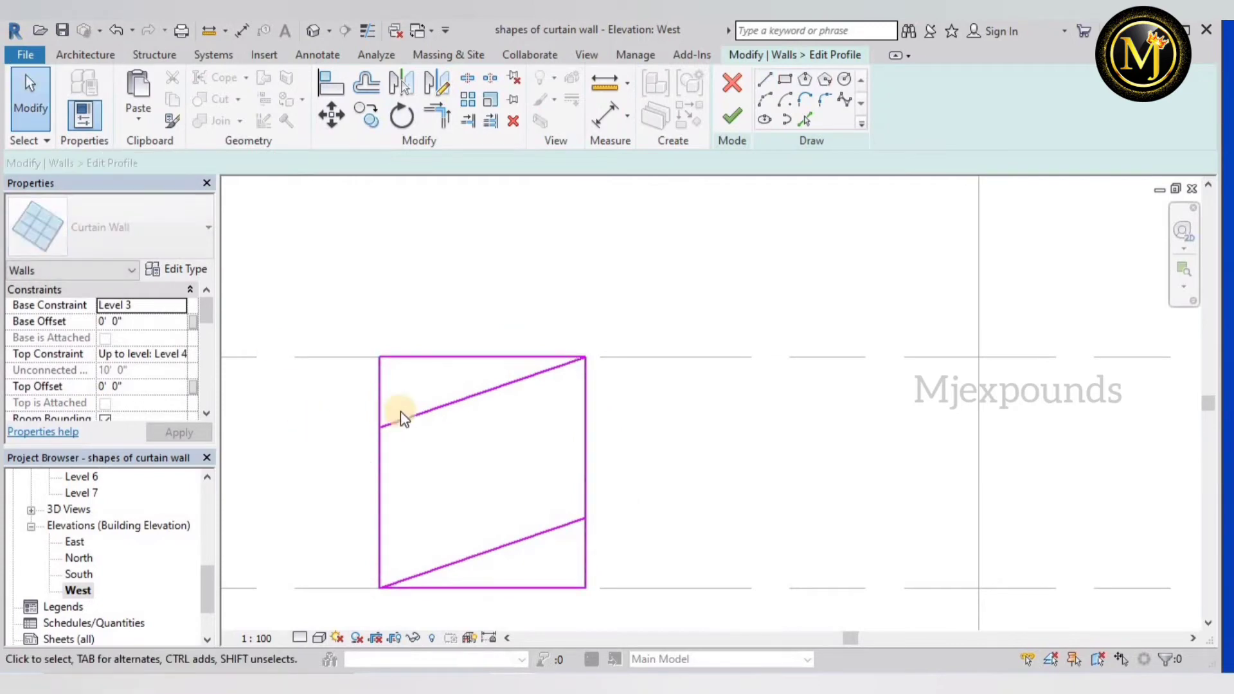
- Shorten the profile's left edge down to the upper diagonal and delete the horizontal top edge
left_click(379, 386)
left_click_drag(380, 358, 380, 427)
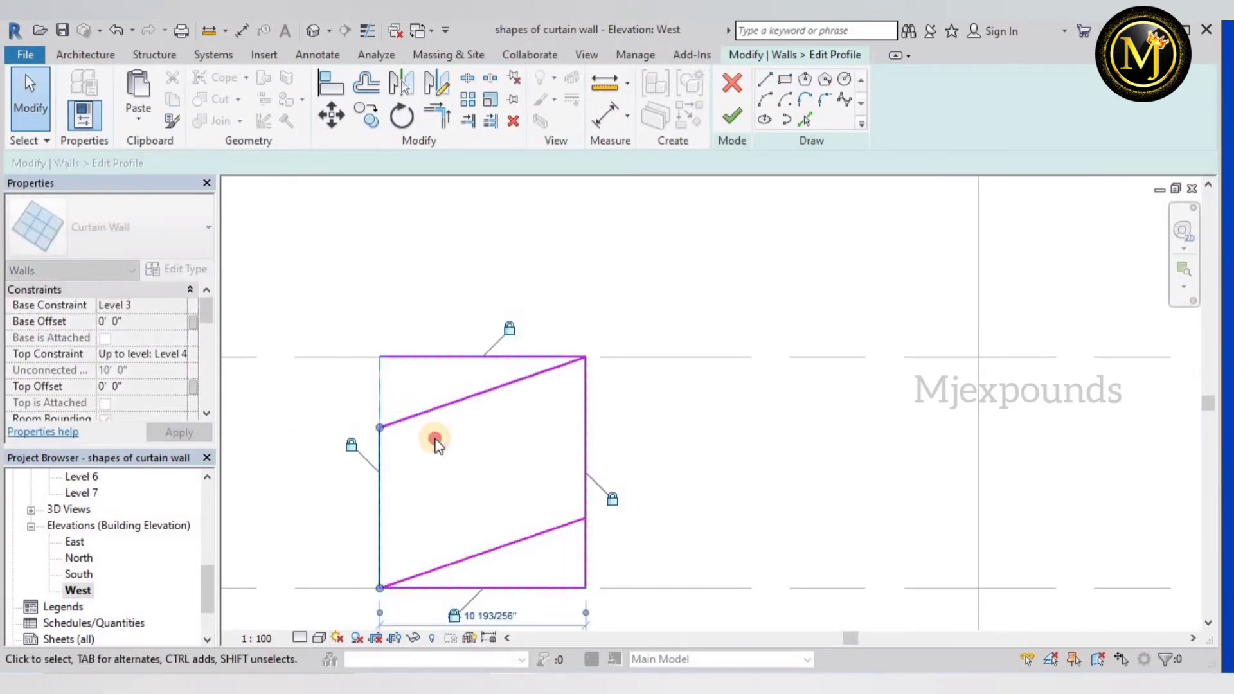
left_click(435, 441)
left_click(427, 357)
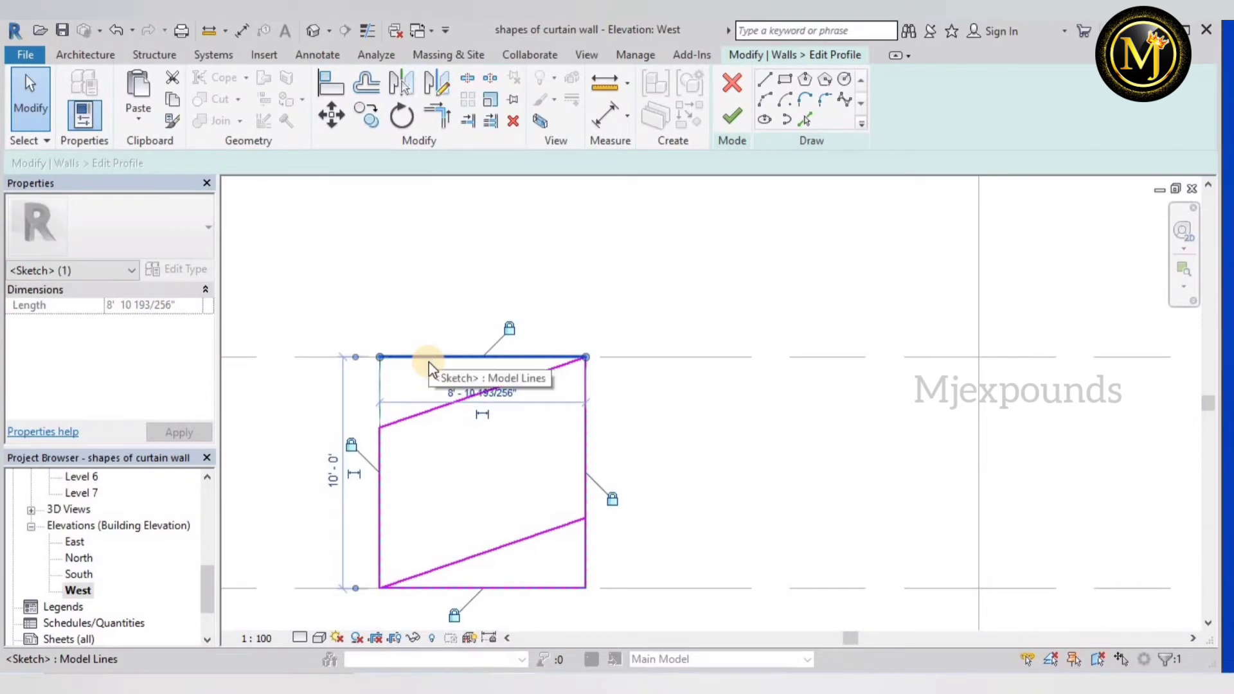
key("Delete")
- Shorten the profile's right edge up to the lower diagonal, delete the horizontal bottom edge and finish the profile edit
left_click(585, 557)
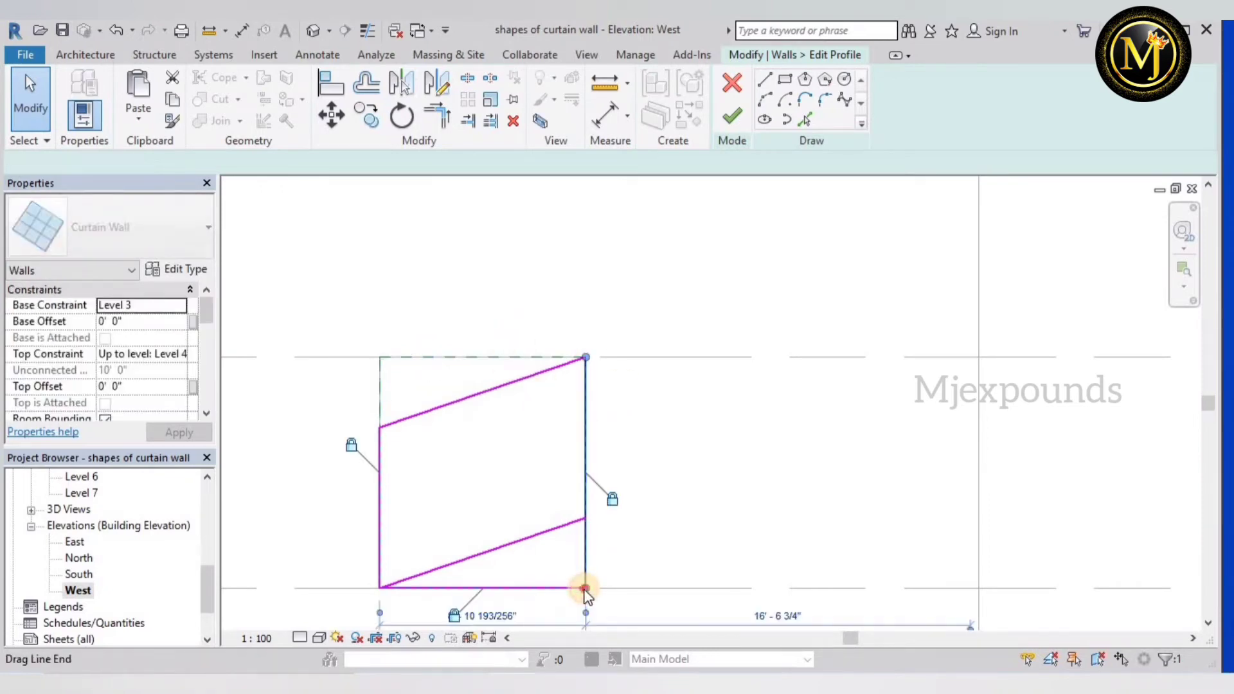
mouse_move(585, 587)
left_mouse_down()
mouse_move(581, 522)
mouse_move(584, 533)
left_mouse_up()
key("Escape")
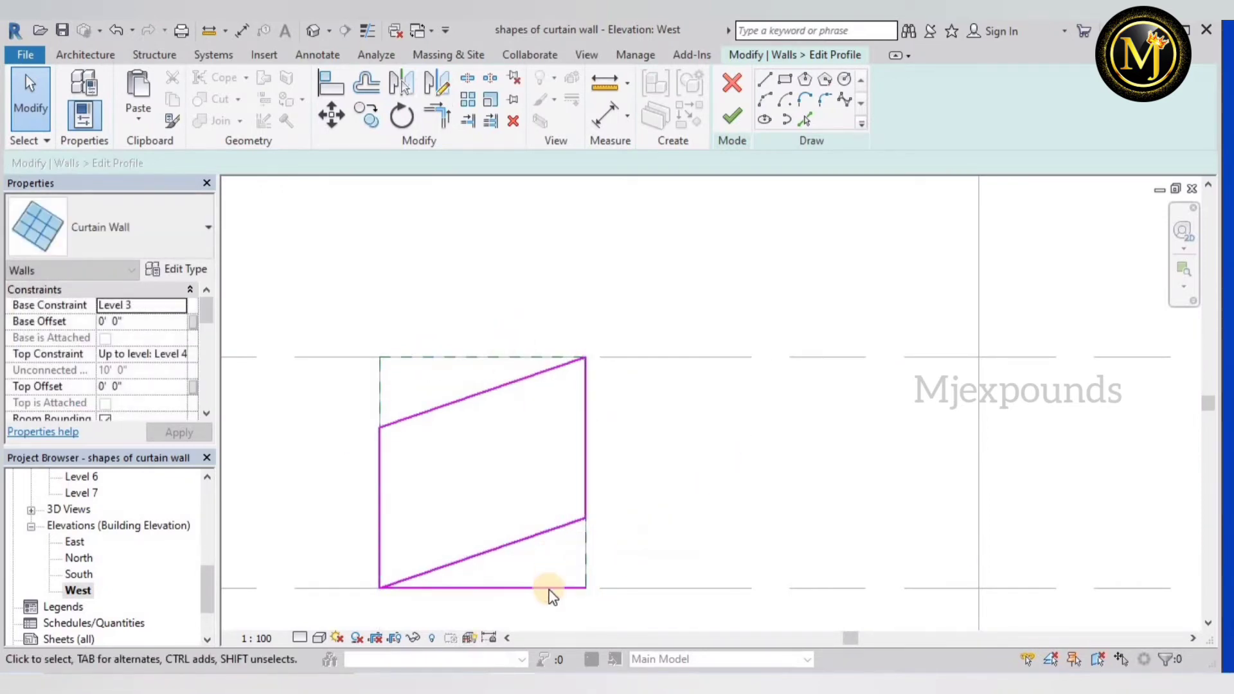
left_click(549, 587)
key("Delete")
scroll(622, 389, "down", 3)
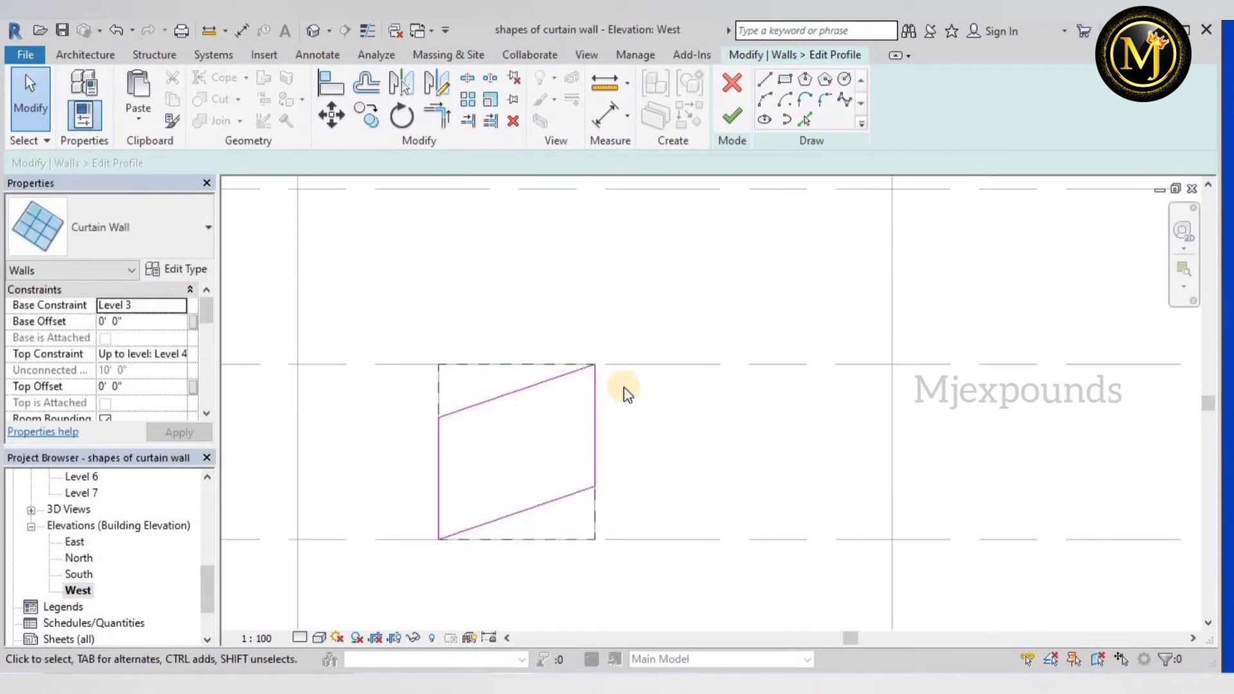
left_click(742, 116)
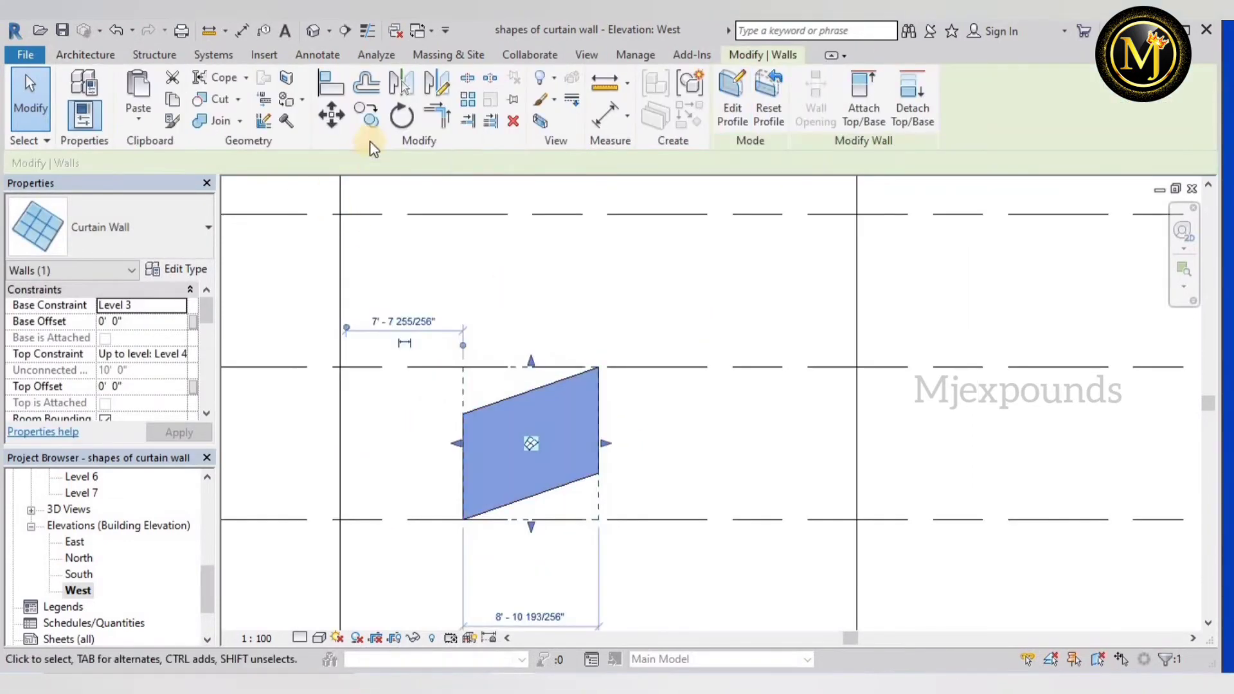
- Check the parallelogram curtain wall in the 3D view, then open the Level 5 floor plan at the tower's west wall
left_click(315, 31)
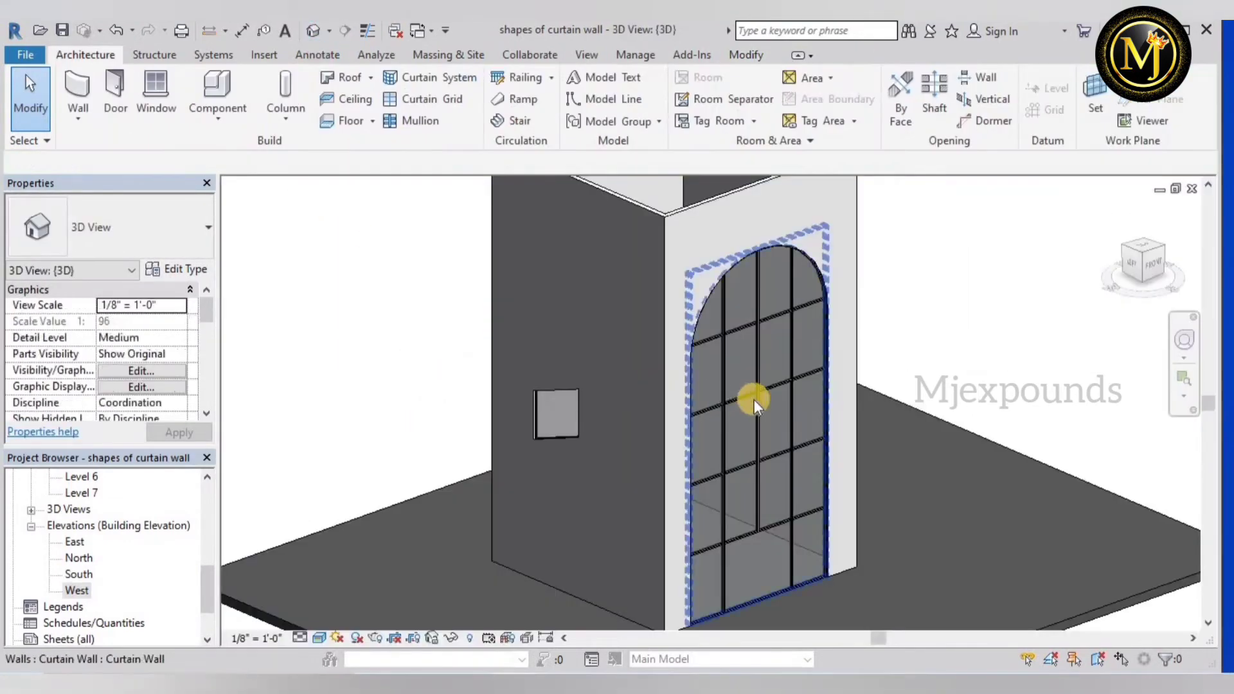
scroll(707, 450, "down", 3)
scroll(612, 461, "up", 3)
scroll(612, 462, "down", 2)
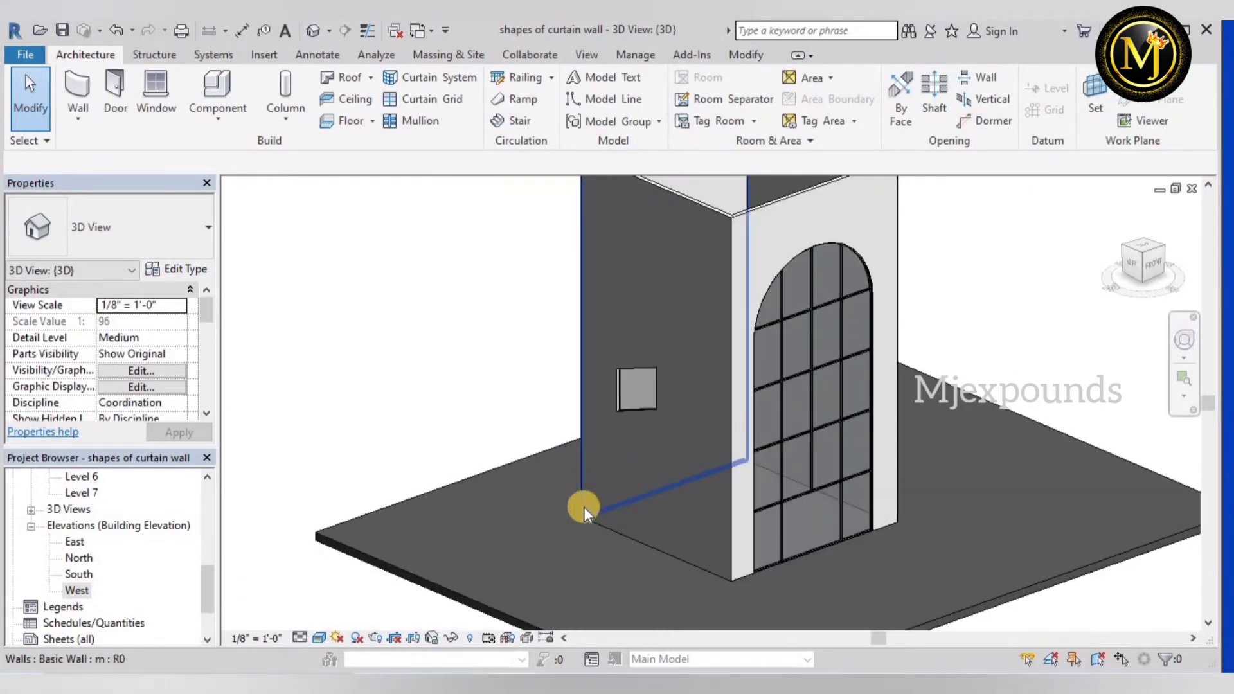
middle_click_drag(1033, 401, 987, 418)
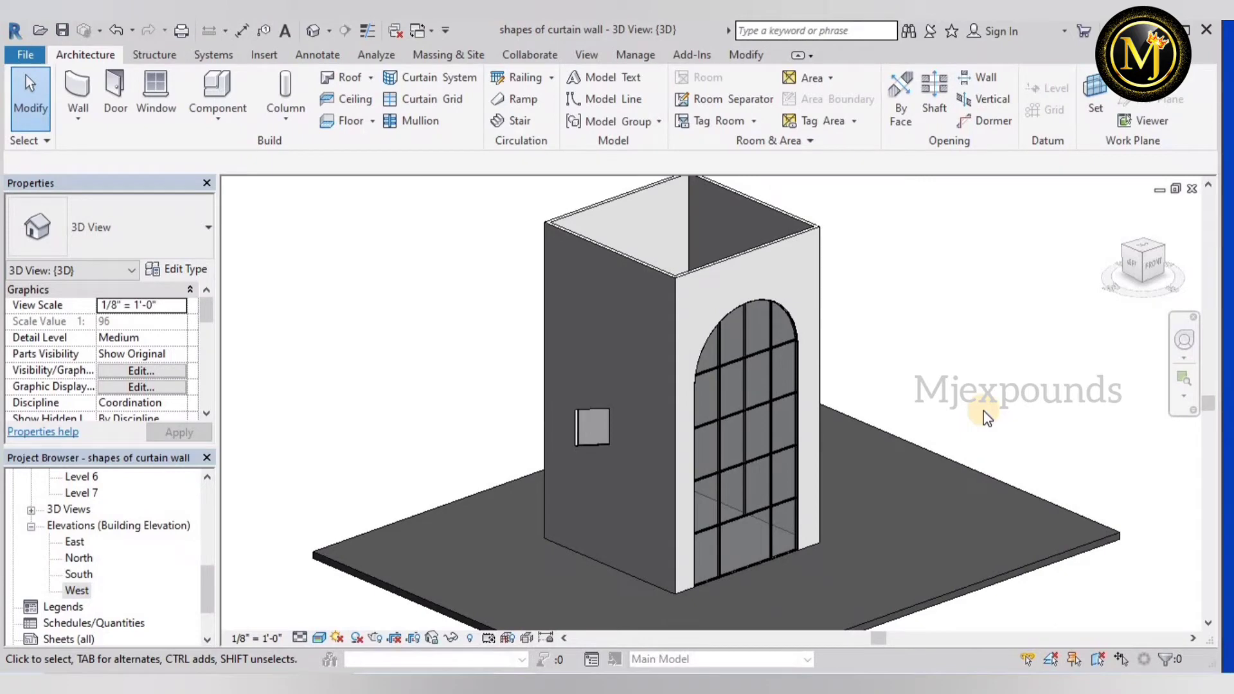
scroll(117, 570, "up", 6)
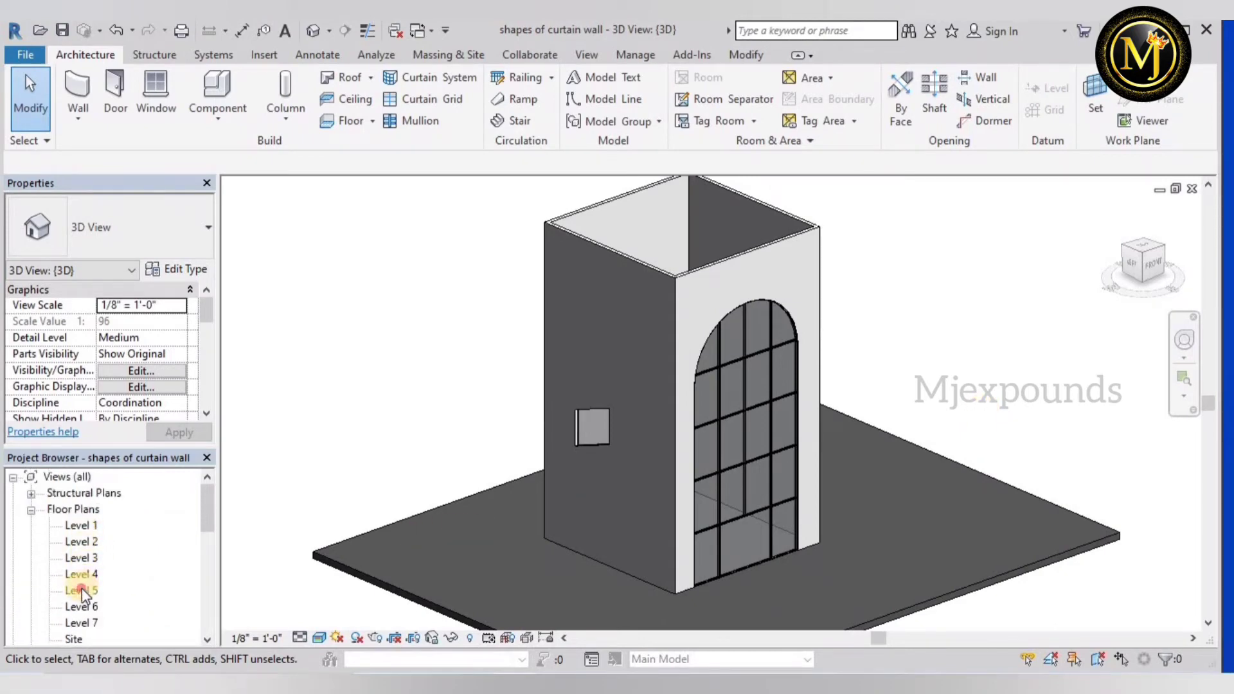
double_click(82, 590)
scroll(592, 388, "up", 5)
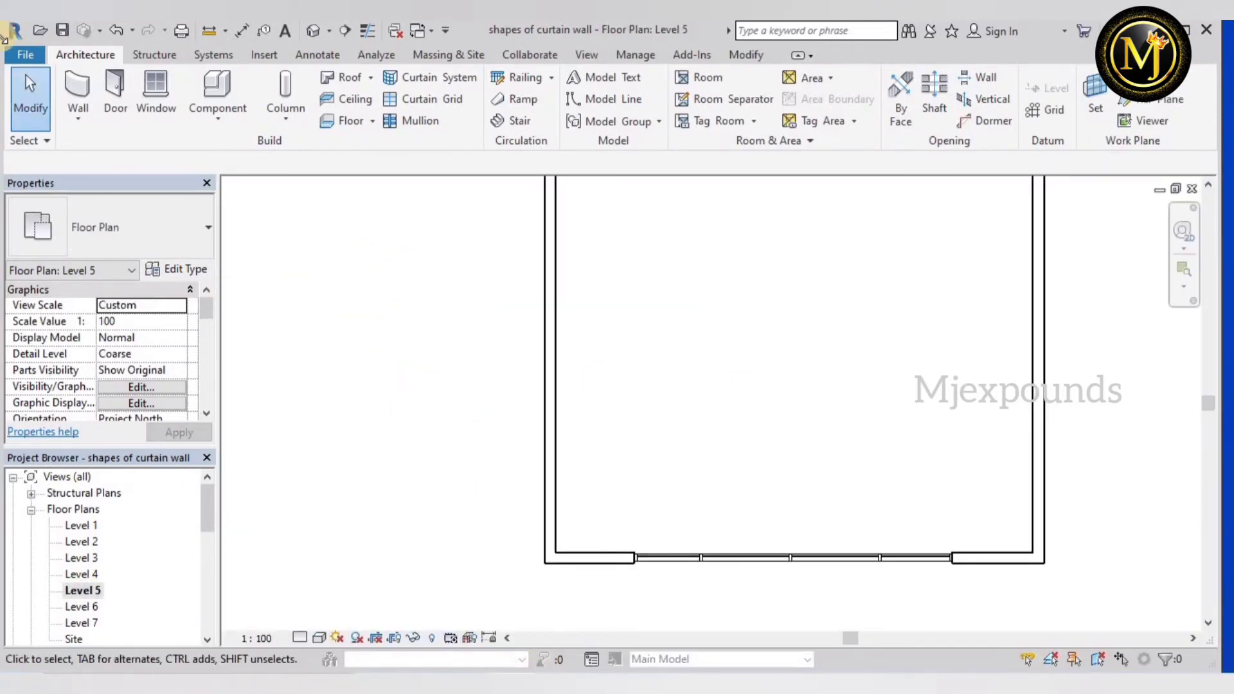
- Embed a curtain wall about 10'-6" long in the tower's west wall on Level 5, reaching up to Level 6
left_click(76, 86)
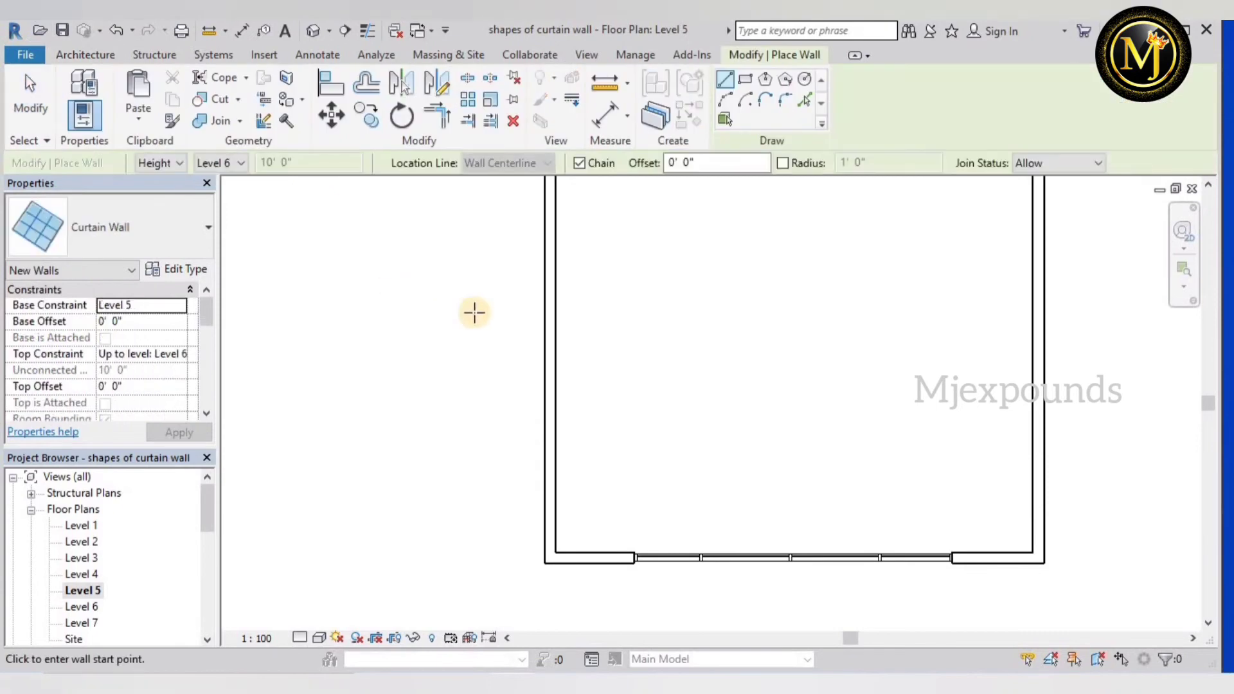
scroll(514, 321, "up", 2)
left_click(638, 331)
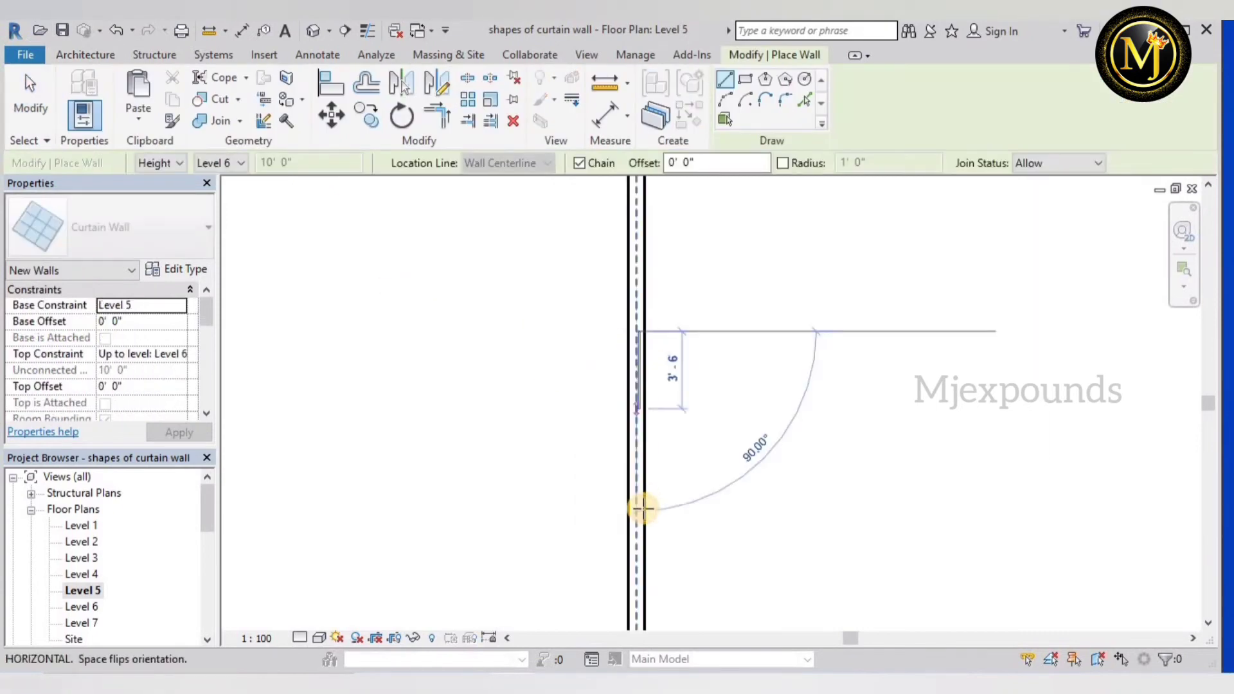
left_click(639, 562)
key("Escape")
key("Escape")
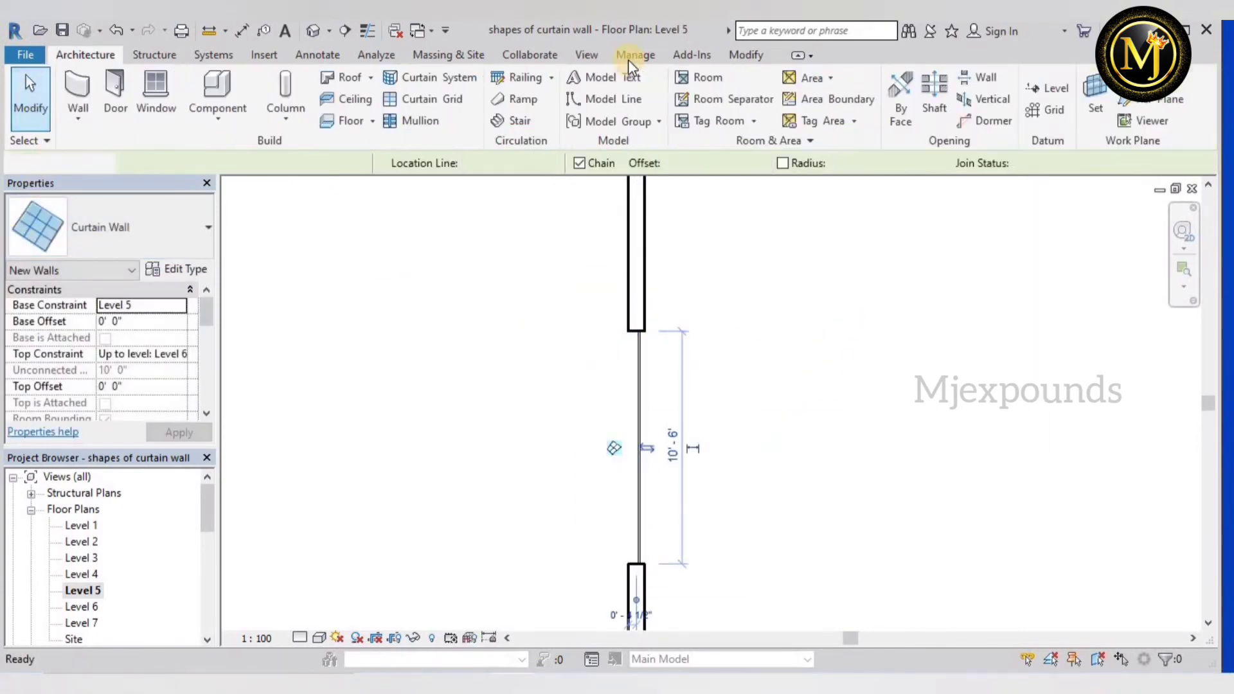
- Select the new Level 5 curtain wall in the 3D view and open its profile for editing in the West elevation
left_click(313, 31)
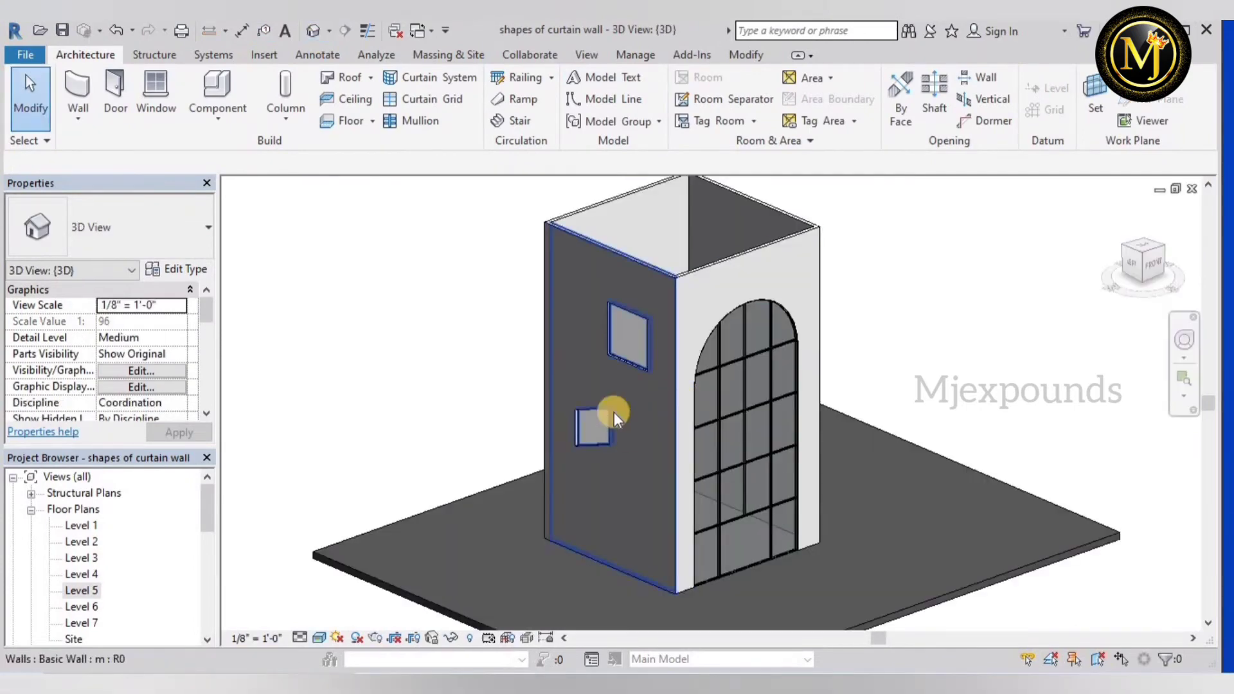
left_click(621, 356)
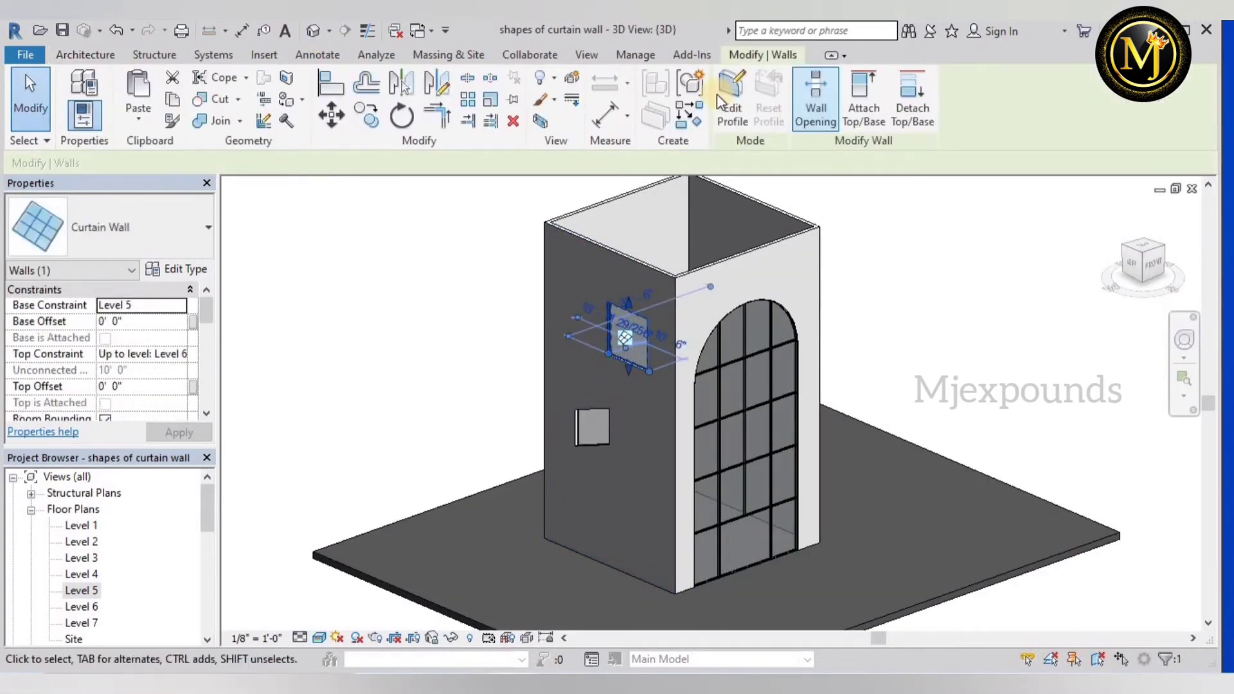
left_click(735, 96)
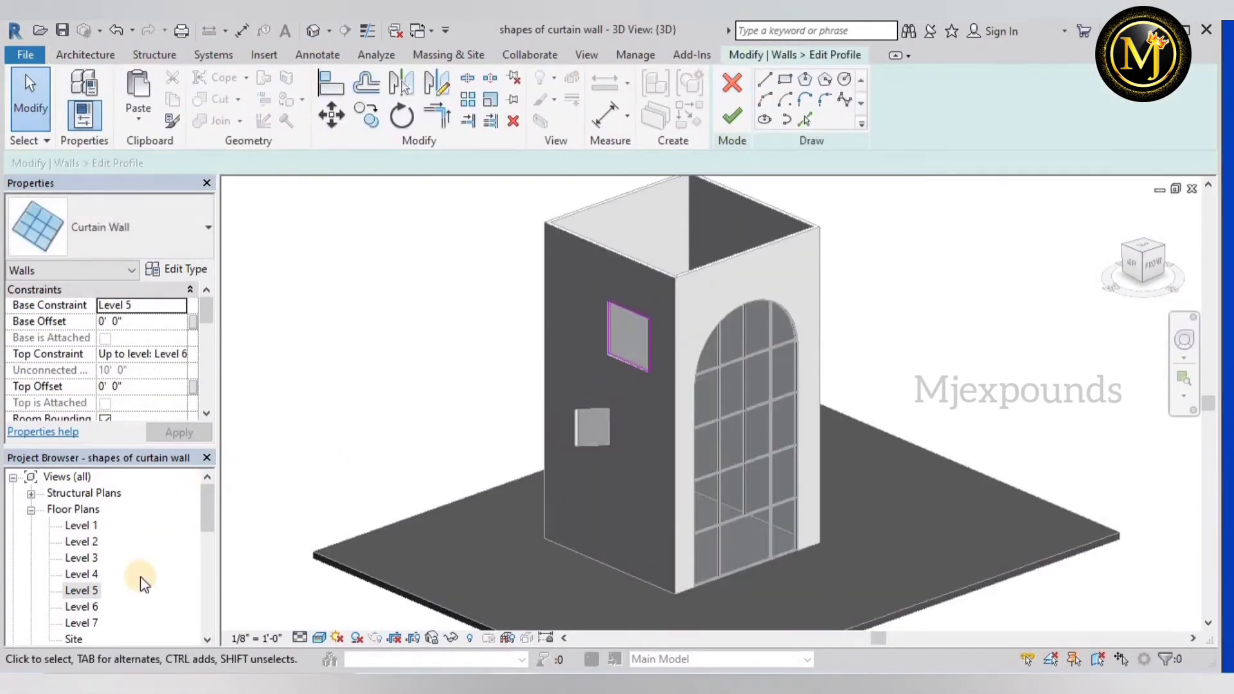
scroll(124, 565, "down", 6)
double_click(74, 526)
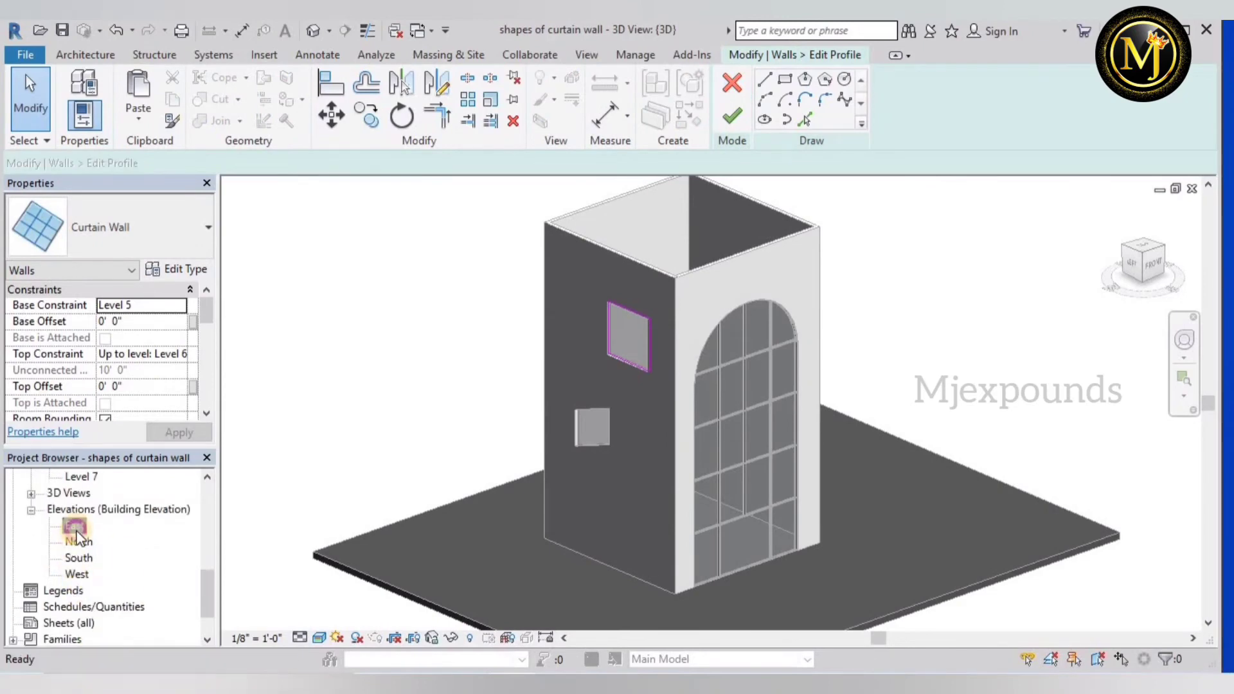
double_click(77, 574)
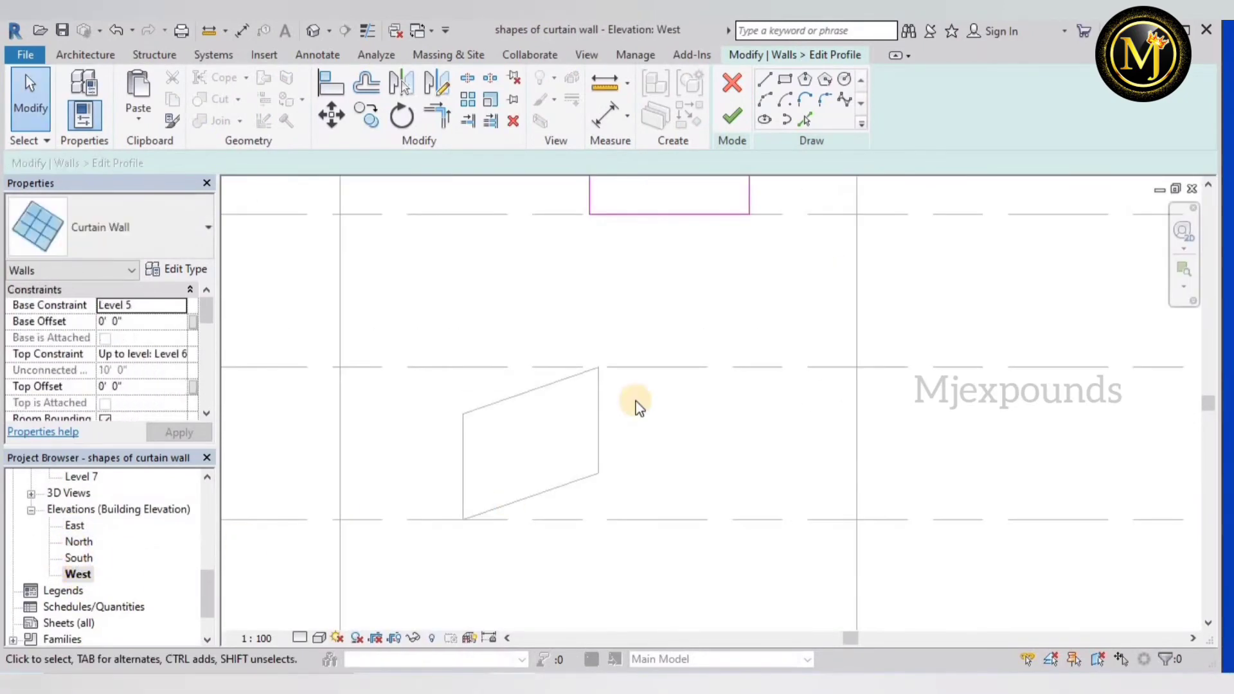
- Sketch a circle with a radius of about 4'-6" inside the rectangular profile, touching its upper and left edges
scroll(635, 407, "down", 3)
middle_click_drag(635, 408, 662, 556)
scroll(662, 309, "up", 3)
scroll(760, 443, "up", 1)
middle_click_drag(760, 444, 733, 417)
left_click(846, 80)
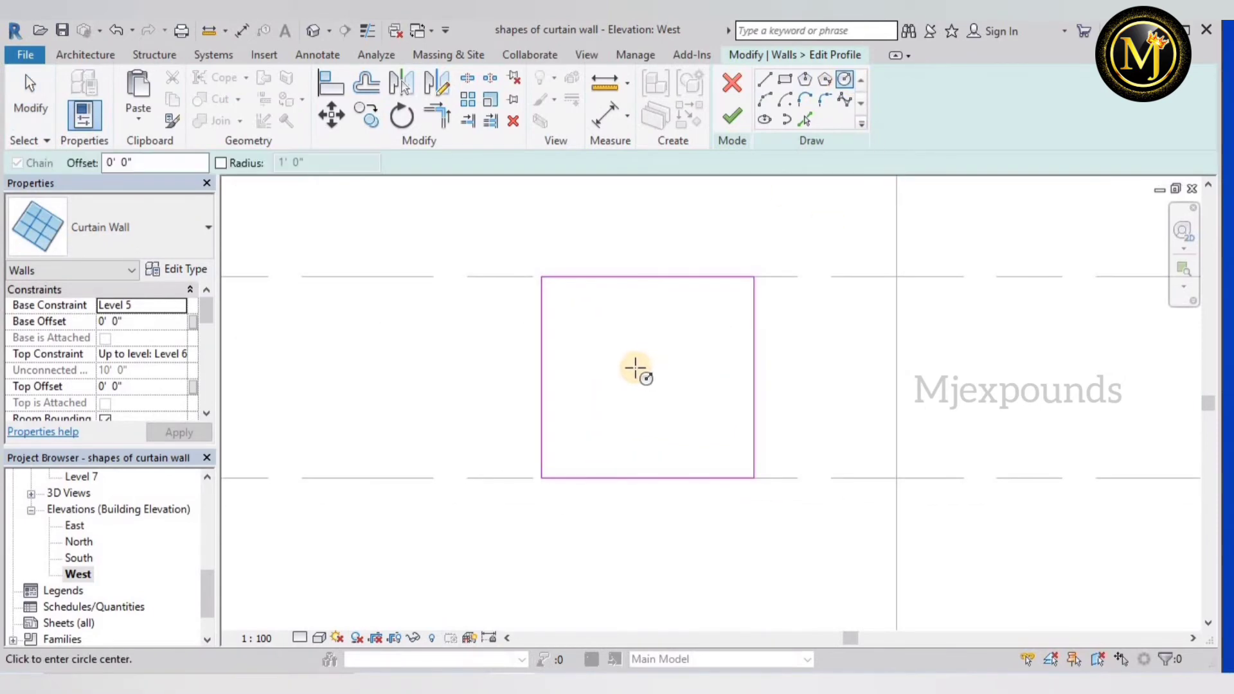
left_click(633, 369)
left_click(648, 463)
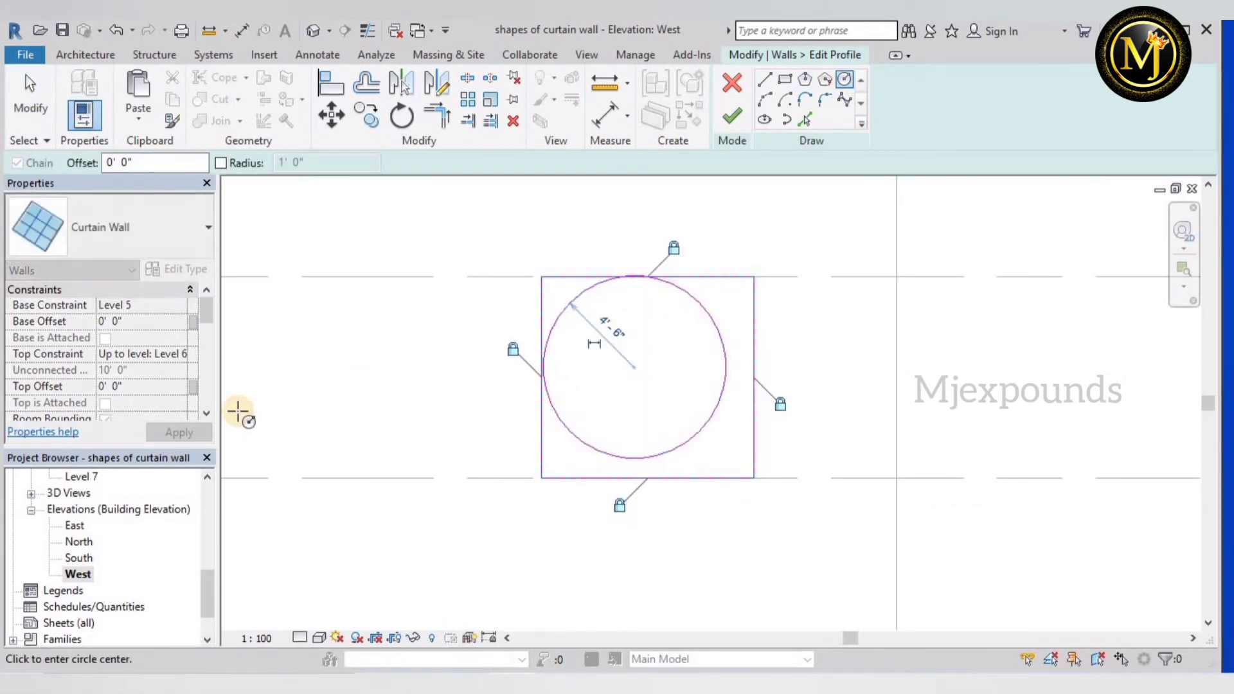
left_click(29, 111)
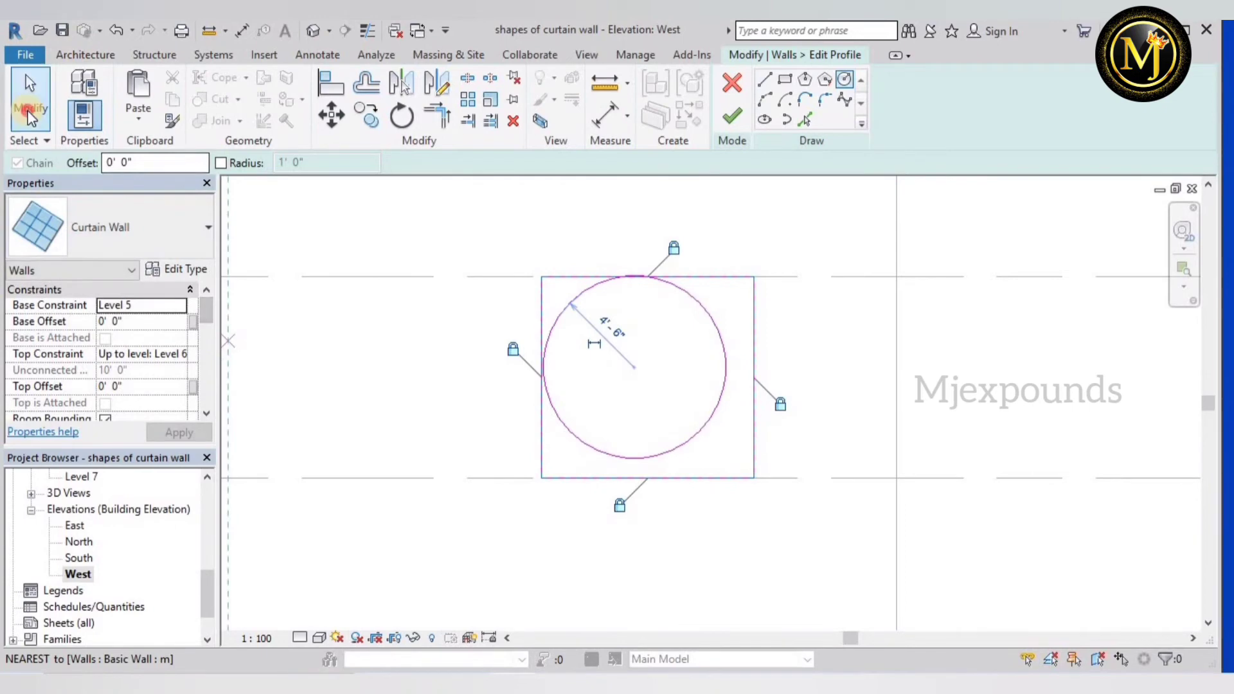
- Delete the four rectangle edges around the circle and finish the profile edit
left_click(542, 303)
key("Delete")
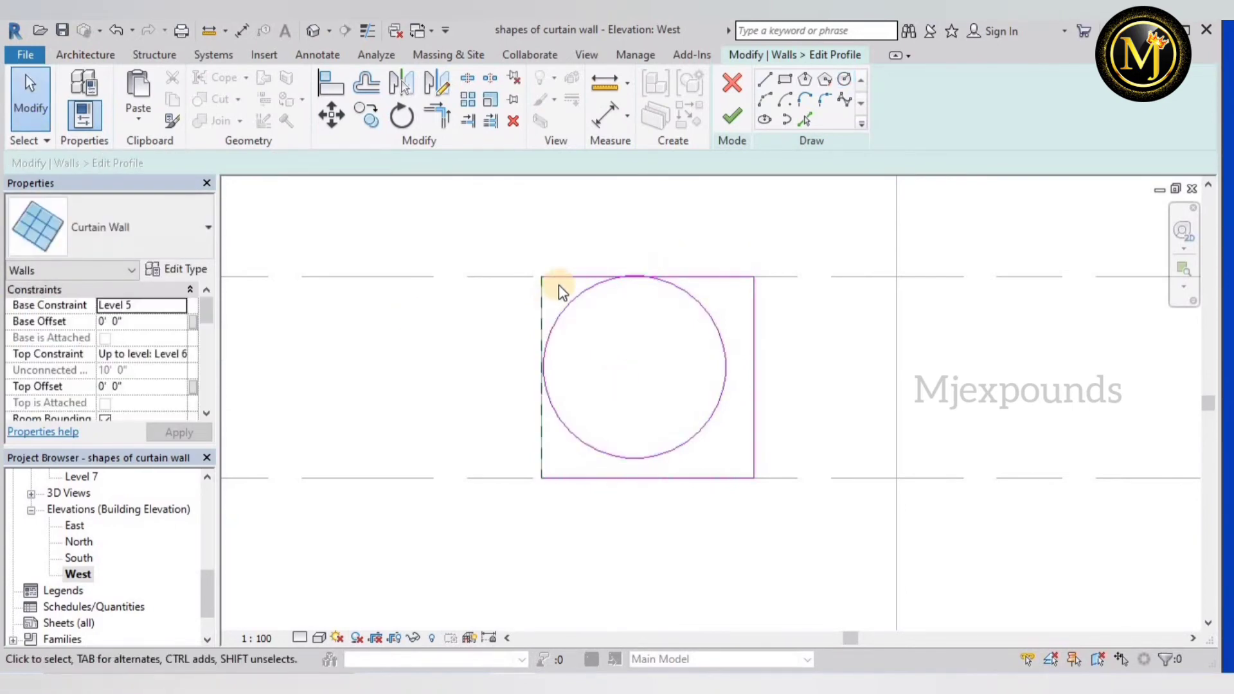
left_click(561, 279)
key("Delete")
left_click(752, 309)
key("Delete")
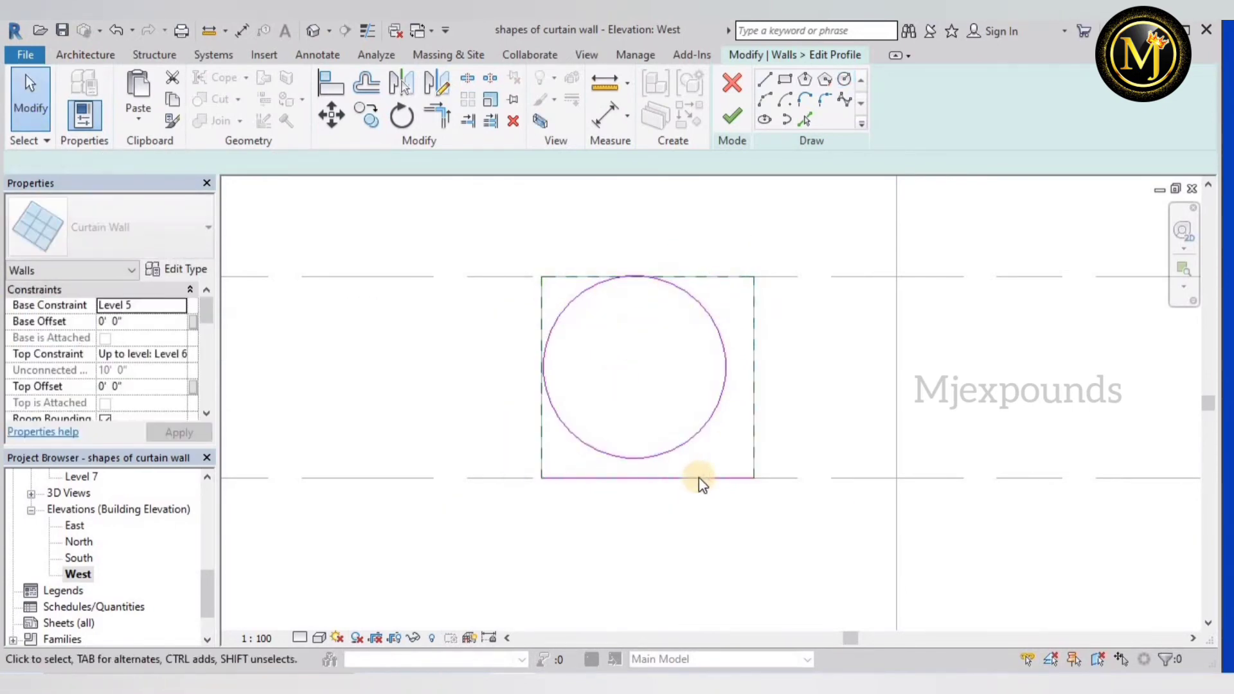
left_click(700, 477)
key("Delete")
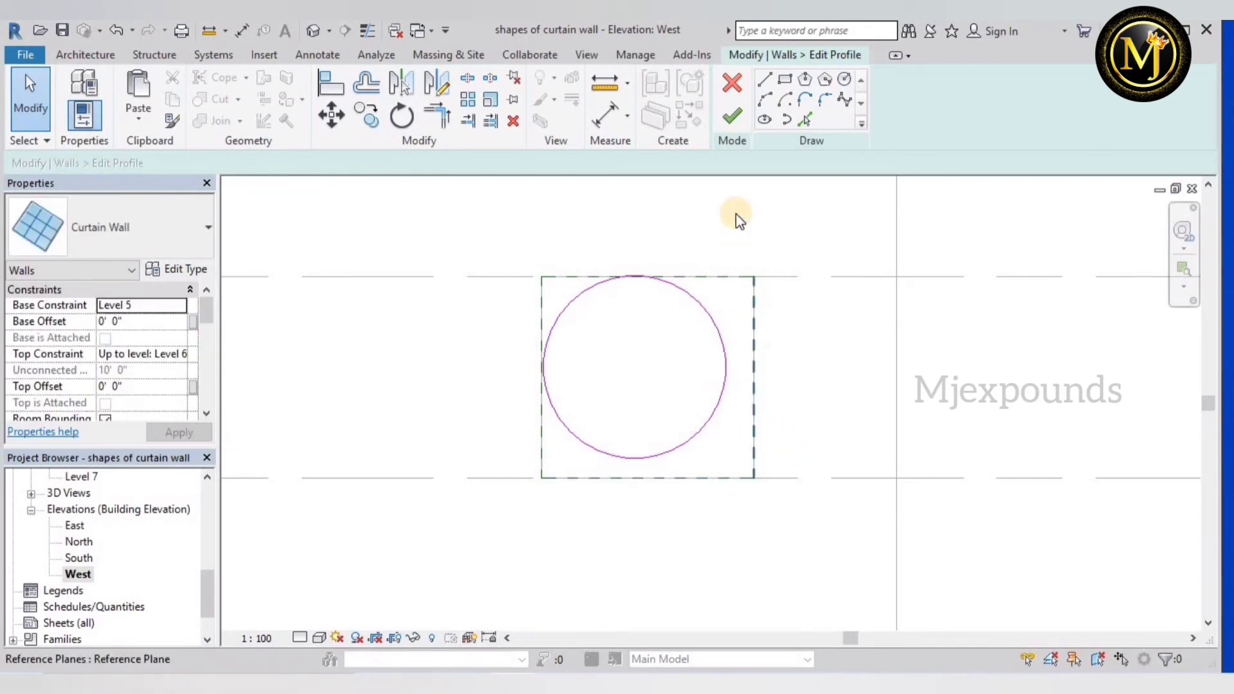
left_click(733, 116)
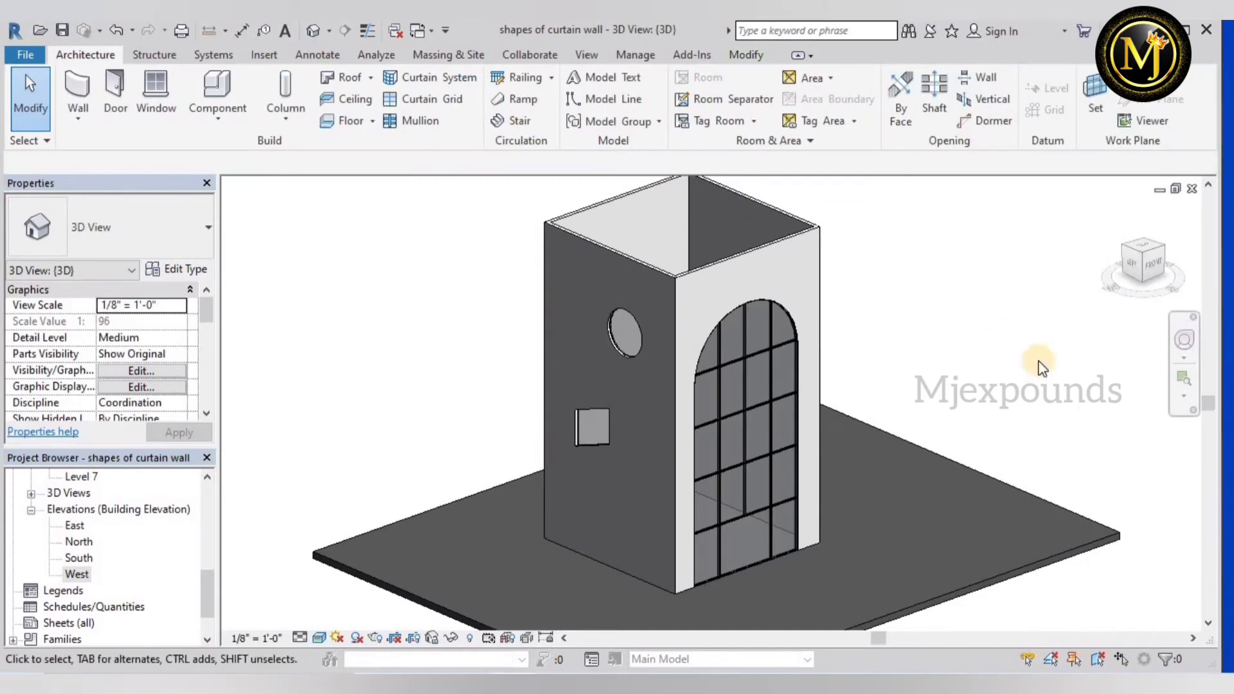
- Embed a curtain wall about 25'-6" long in the north wall on the Level 1 plan, starting about 3'-0" from its west corner
scroll(591, 388, "up", 2)
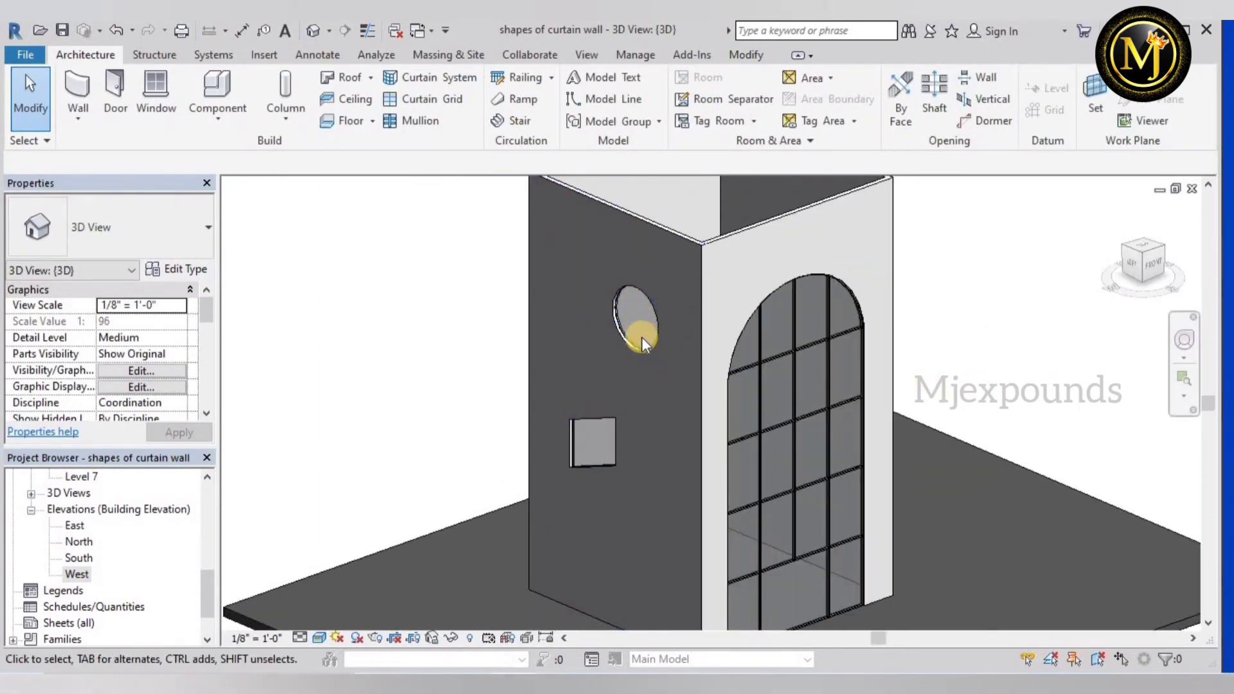
scroll(628, 361, "down", 2)
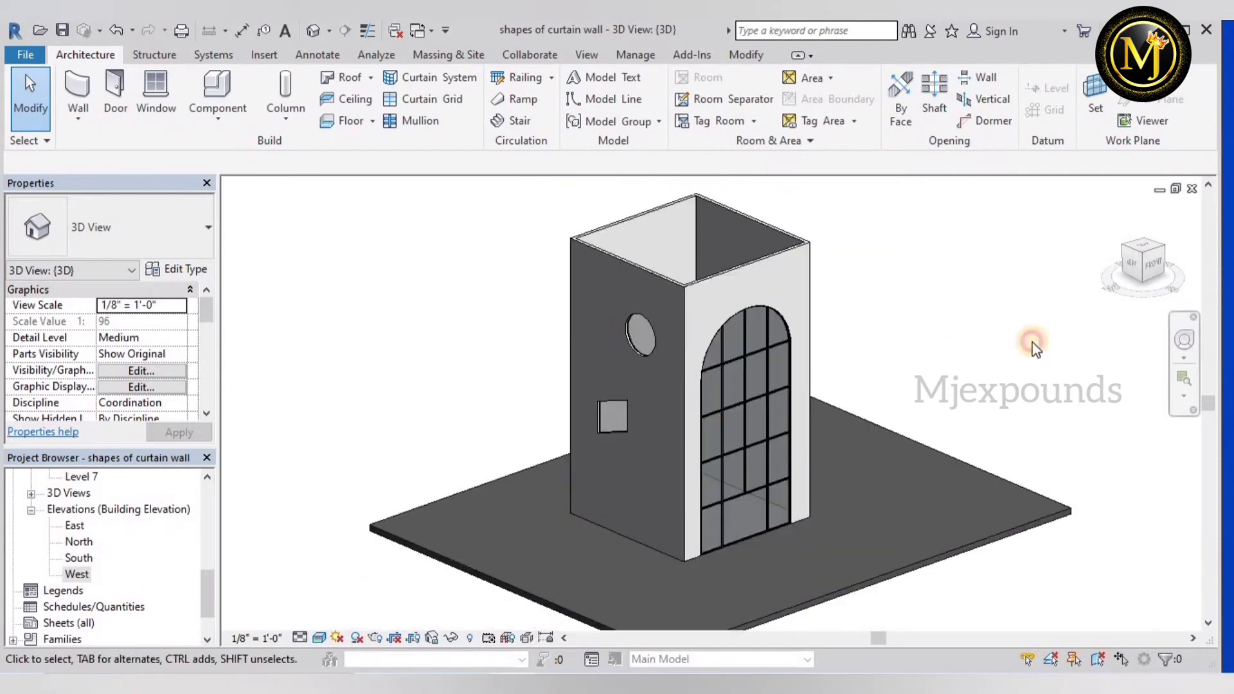
scroll(64, 527, "up", 6)
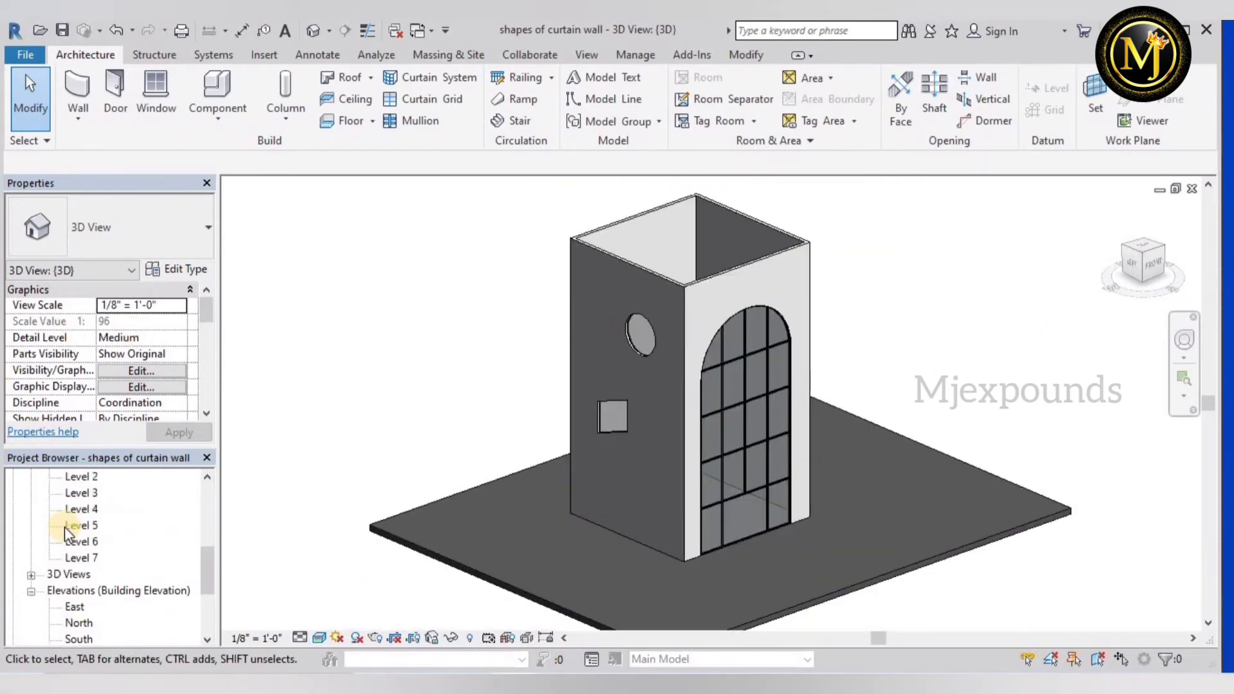
double_click(77, 526)
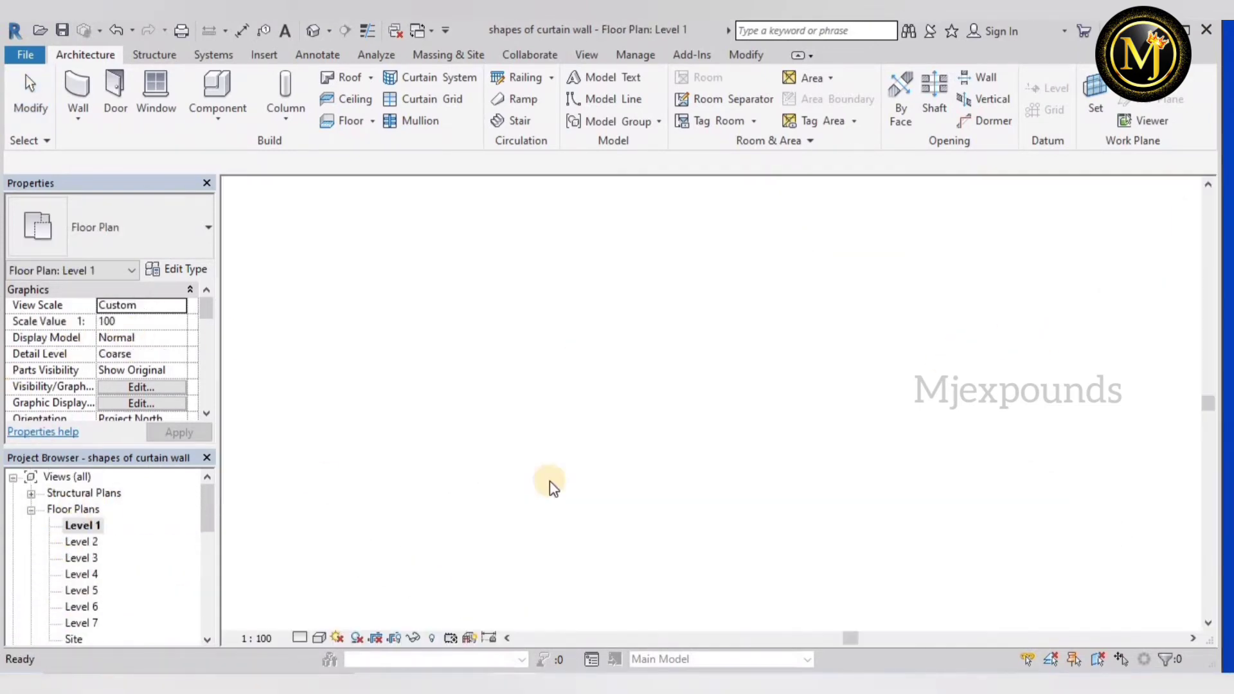
scroll(566, 489, "down", 5)
scroll(572, 283, "up", 5)
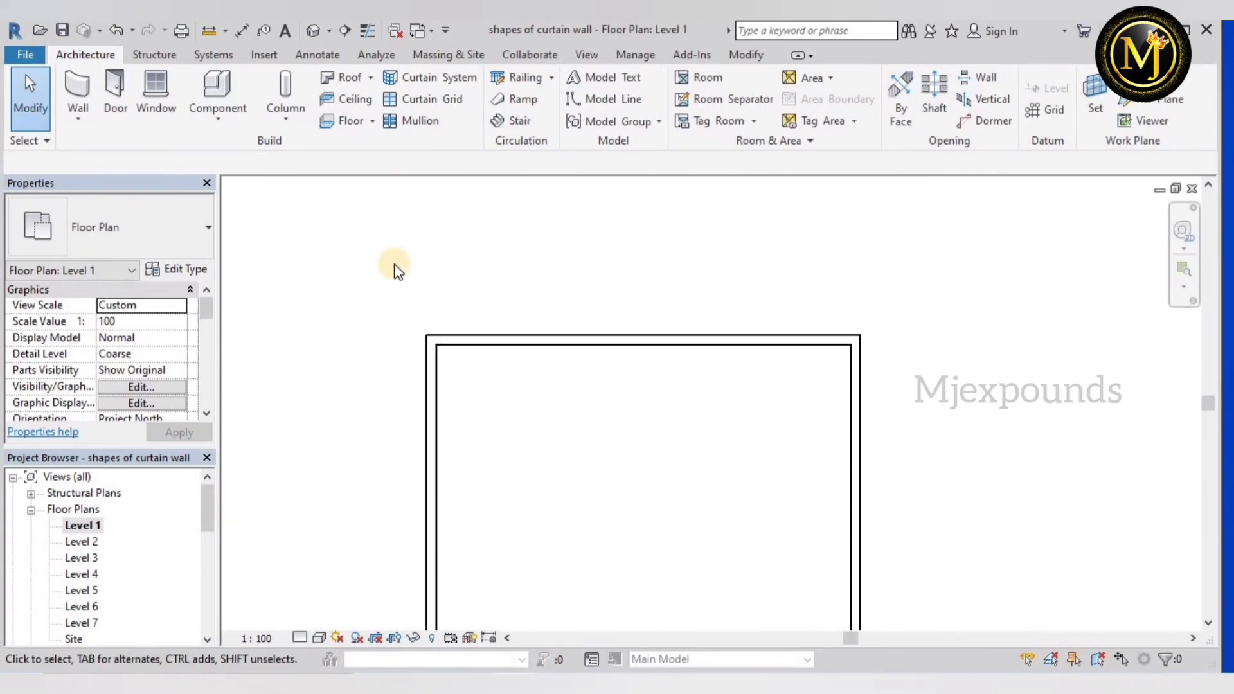
left_click(77, 93)
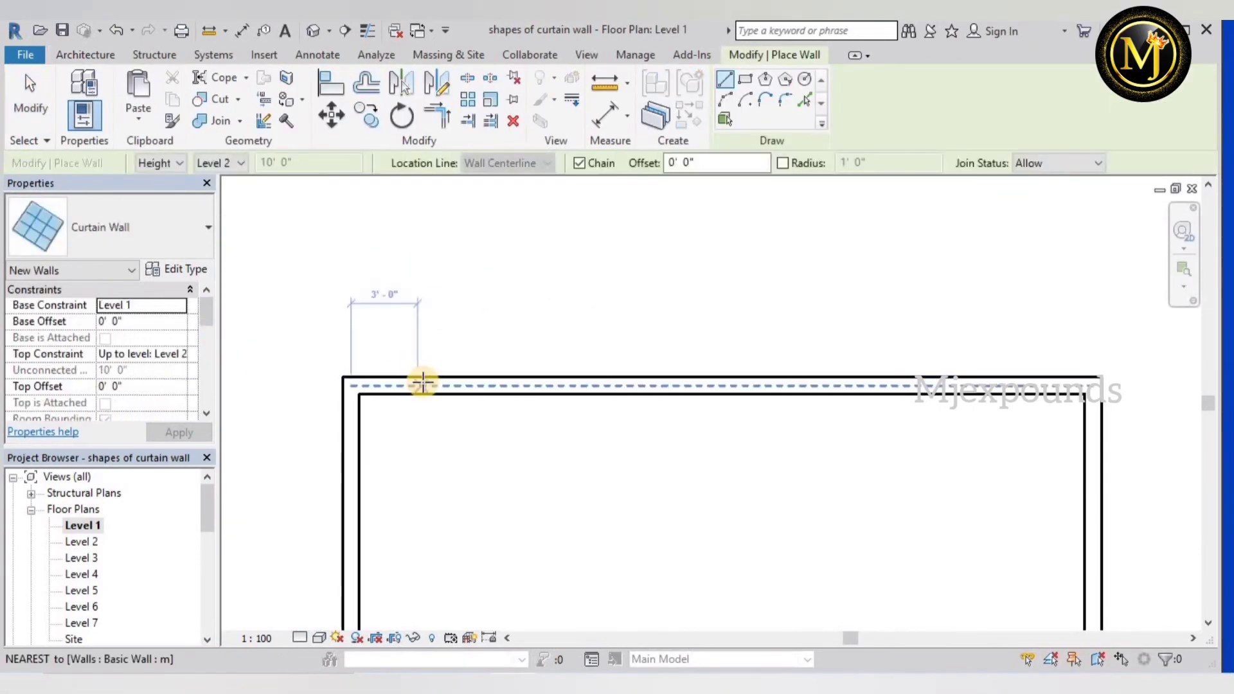
left_click(418, 385)
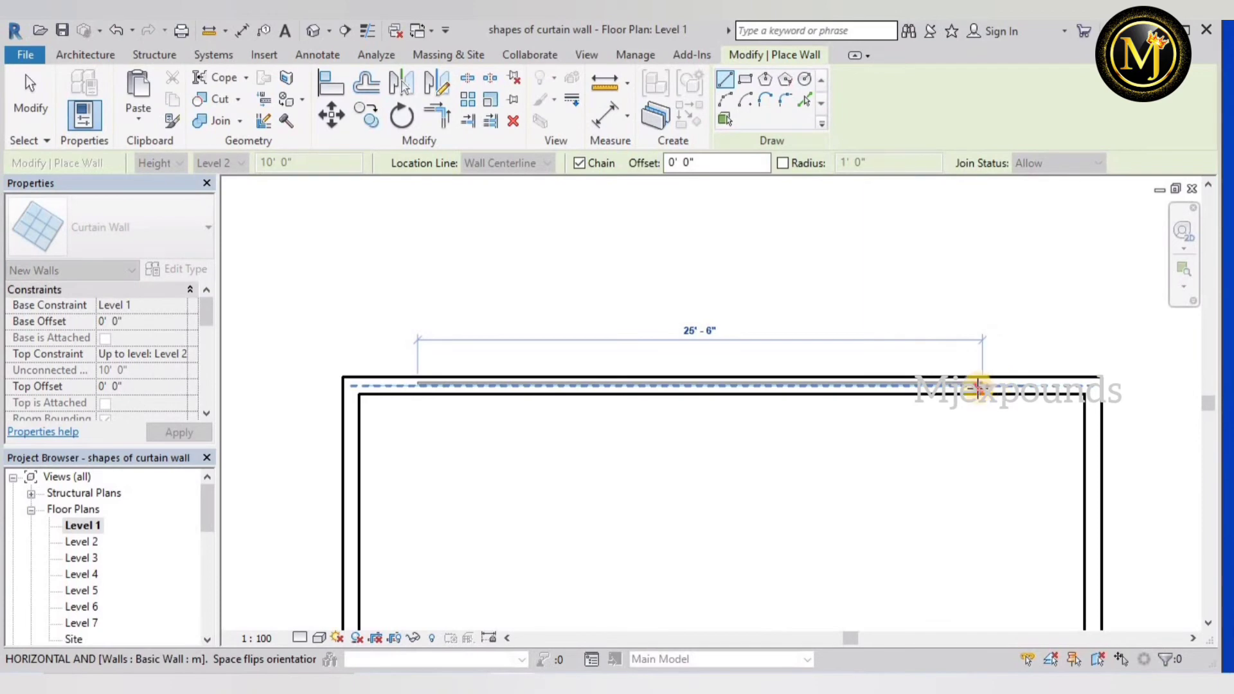
left_click(979, 385)
left_click(31, 96)
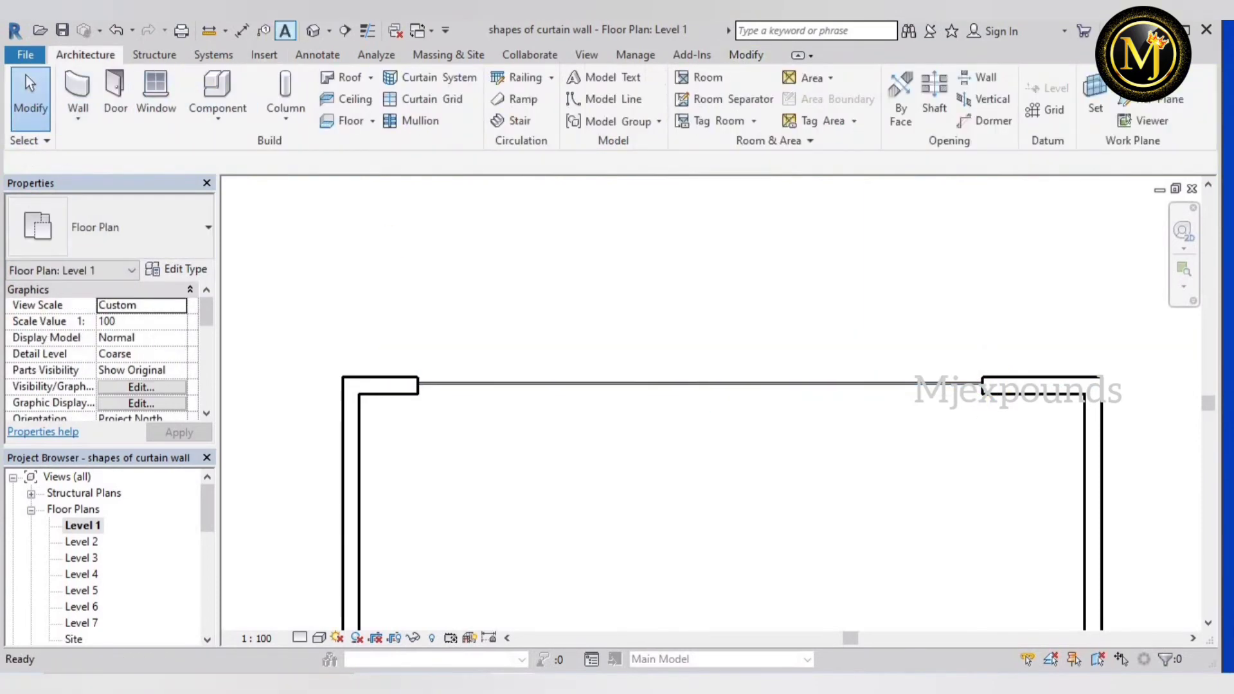
- In the 3D view, raise the north curtain wall's top and base, leaving it about 24'-10" high and about 17'-11" above Level 1
left_click(313, 30)
middle_click_drag(752, 419, 667, 457, "shift")
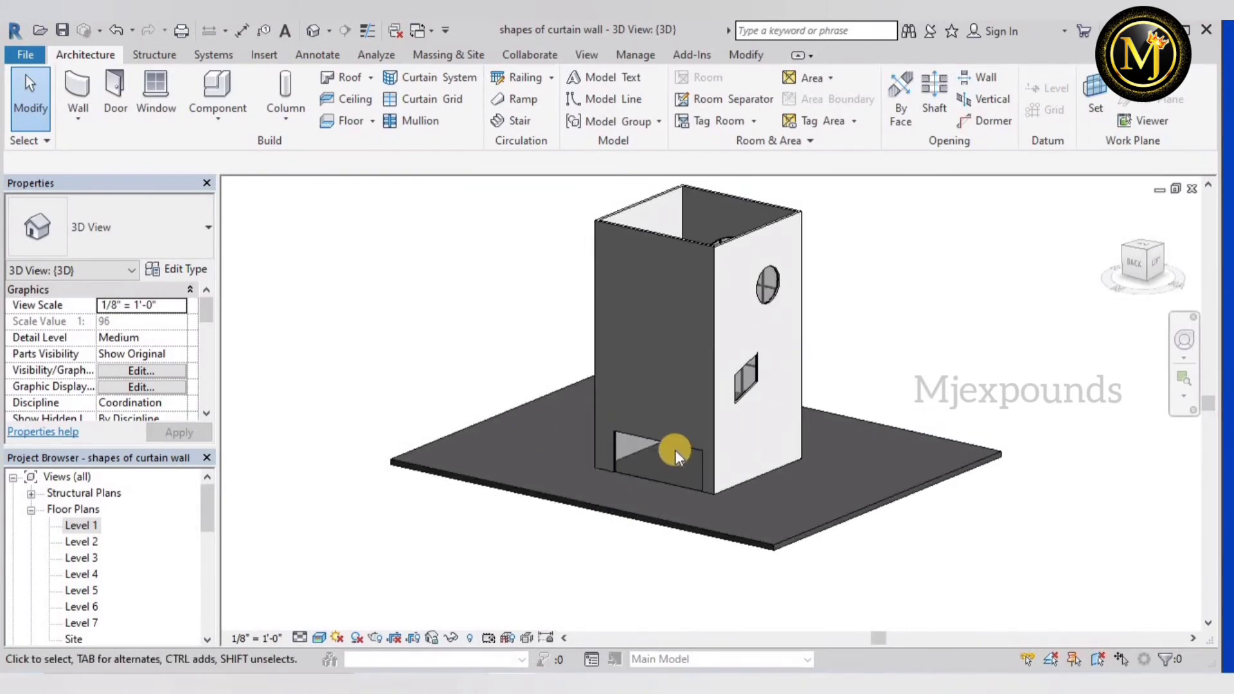
left_click(672, 444)
left_click_drag(658, 435, 671, 306)
scroll(655, 489, "up", 2)
left_click_drag(661, 487, 669, 379)
left_click(1016, 280)
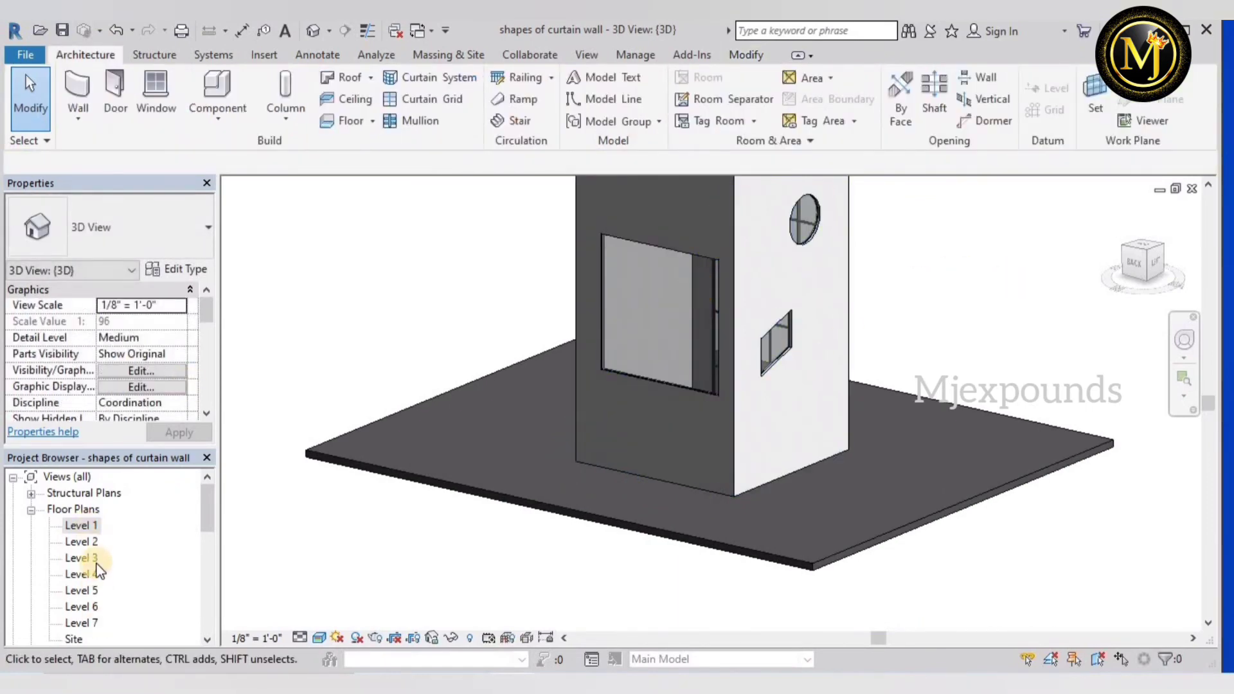
- Select the raised curtain wall in the North elevation and open its profile for editing
scroll(95, 569, "down", 3)
double_click(79, 590)
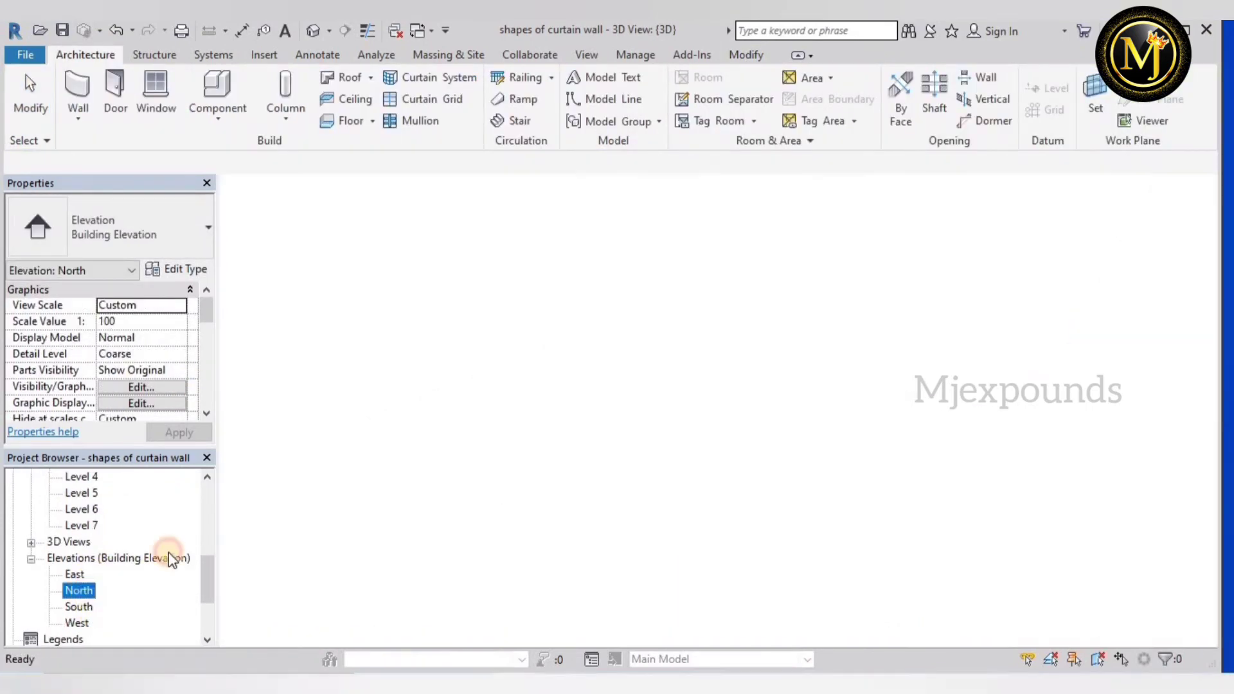
left_click(640, 476)
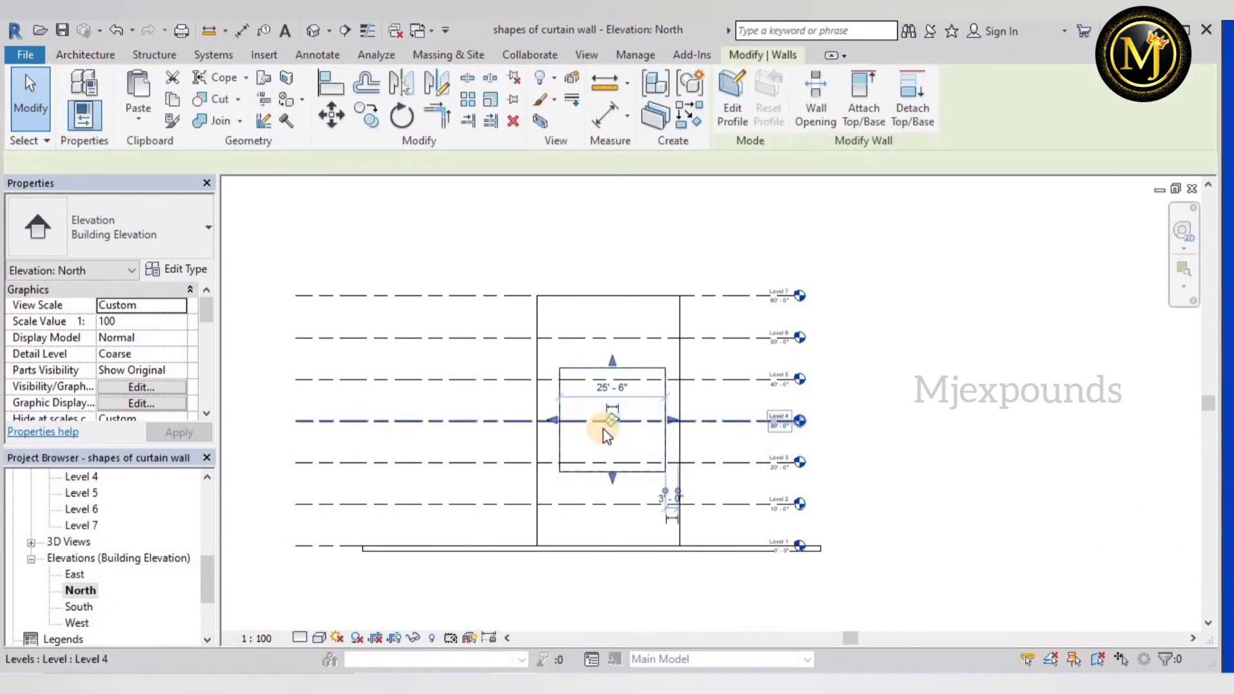
scroll(603, 429, "up", 3)
left_click(734, 100)
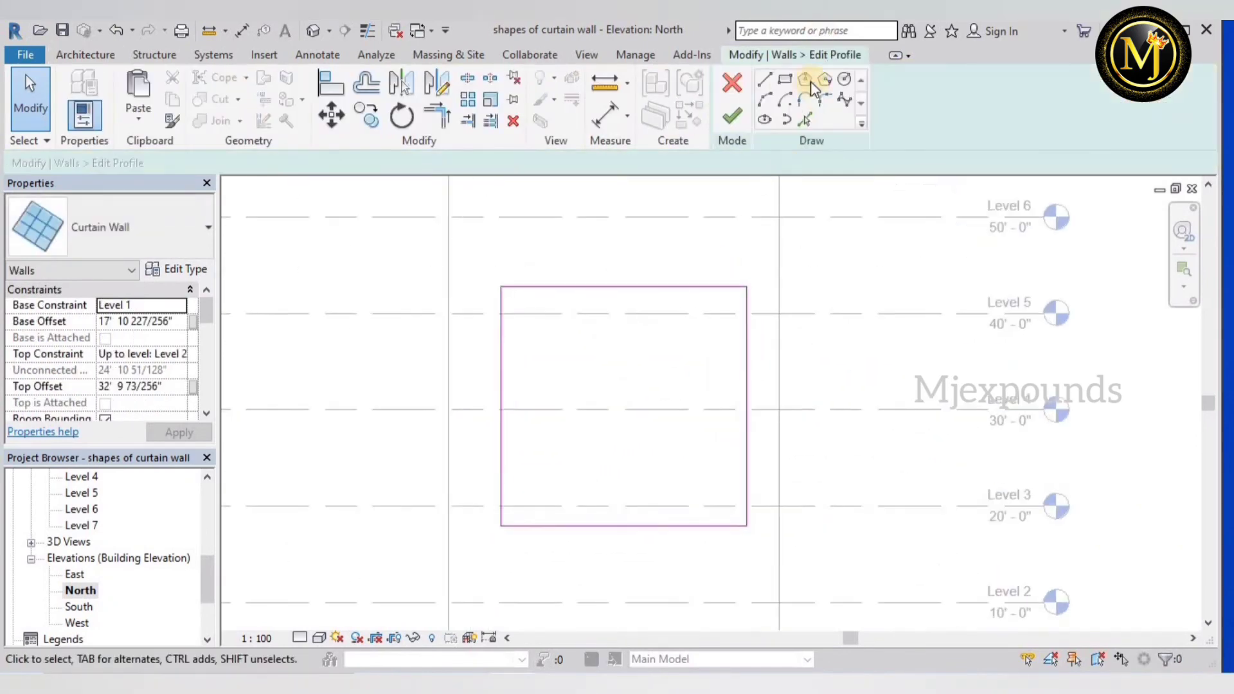
- Sketch a slightly tilted six-sided polygon centred inside the north curtain wall's rectangular profile and finish the profile edit
left_click(804, 79)
scroll(620, 433, "up", 1)
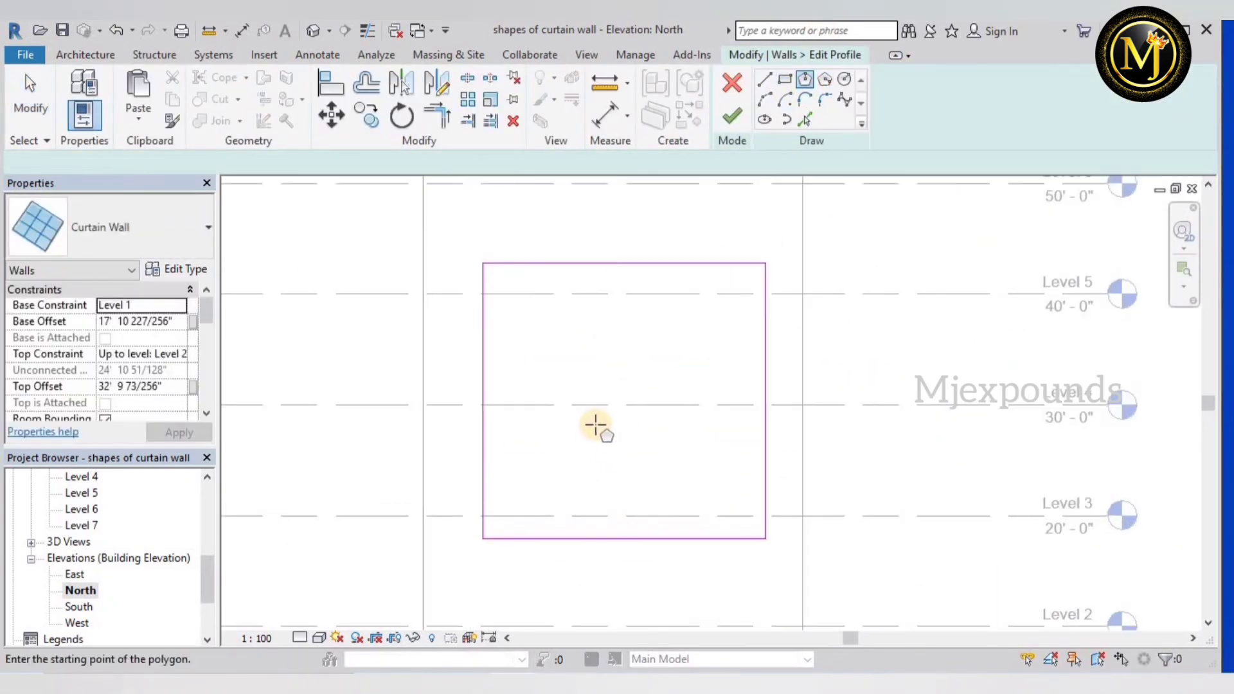
left_click(620, 393)
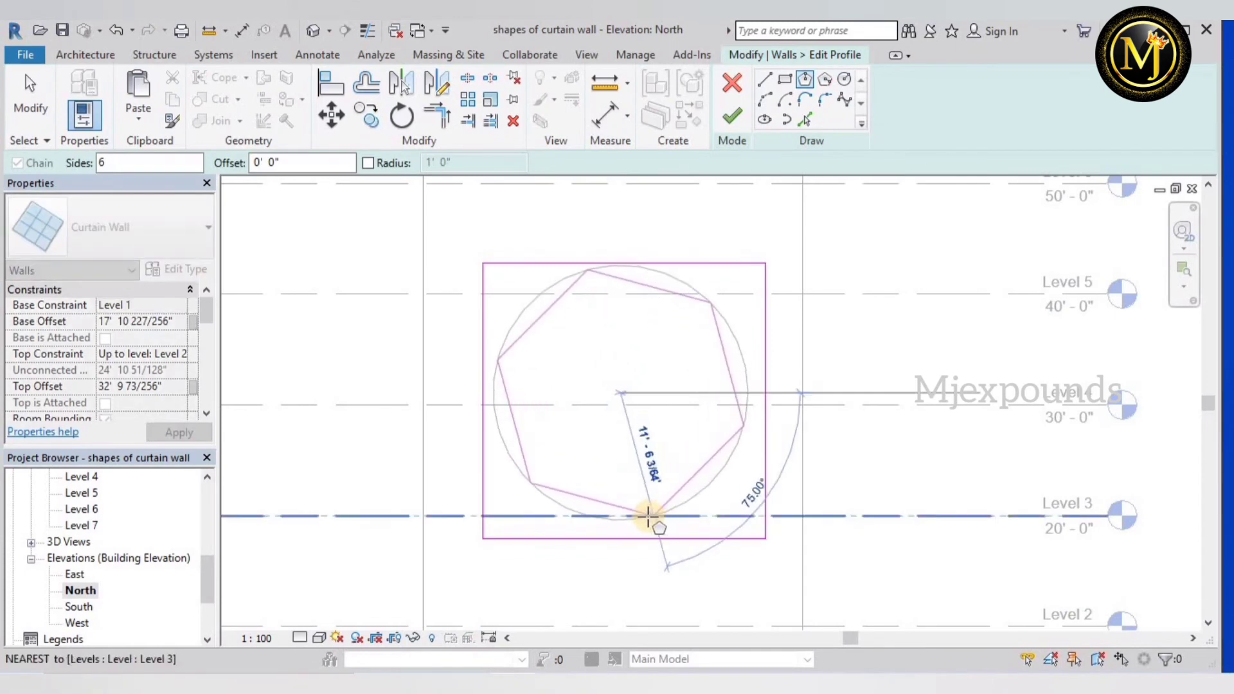
left_click(641, 507)
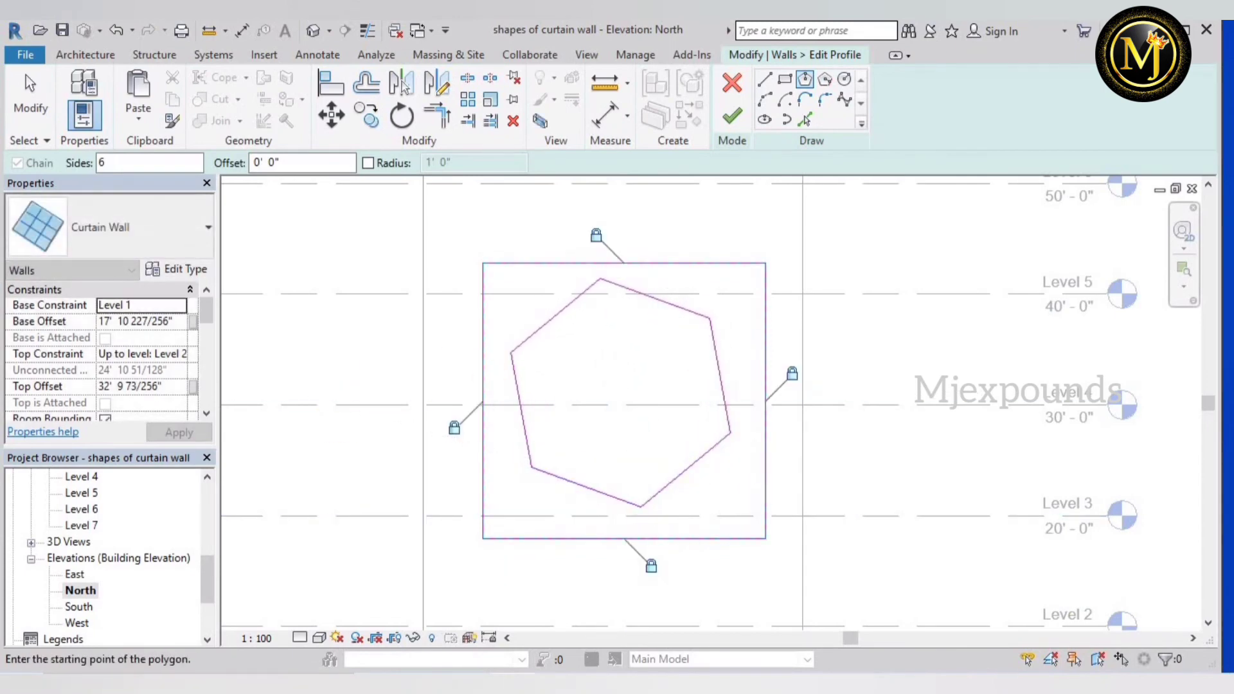
key("Escape")
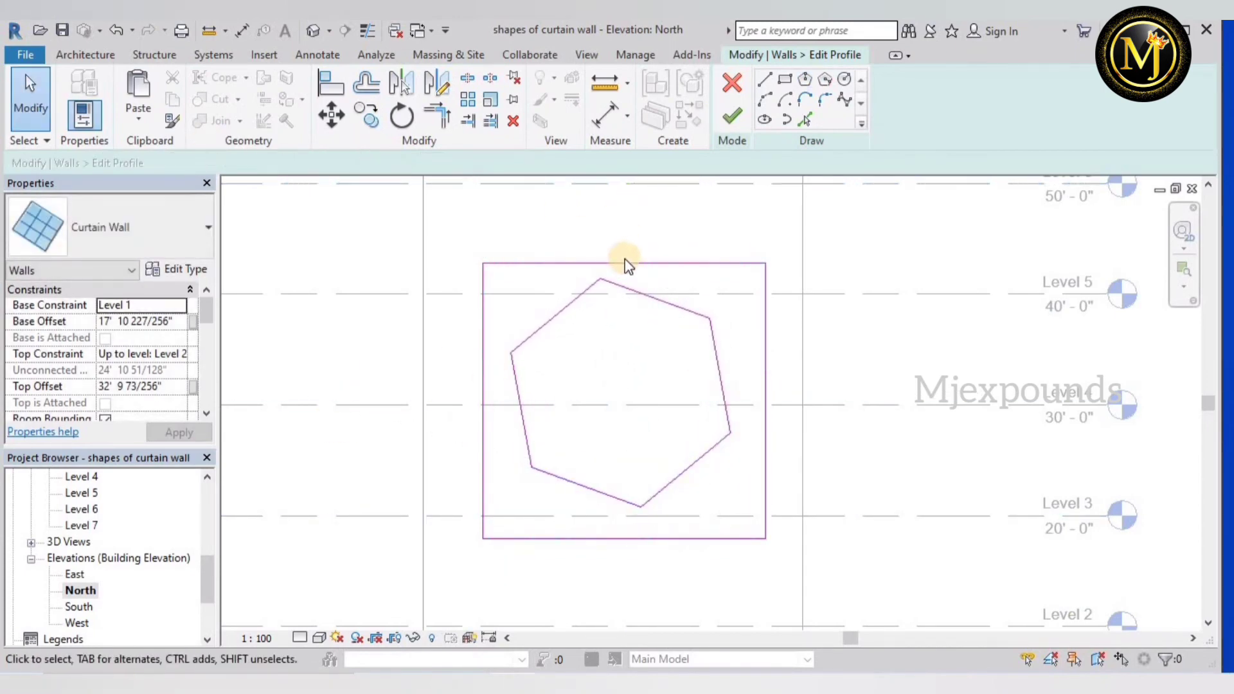
left_click(629, 264)
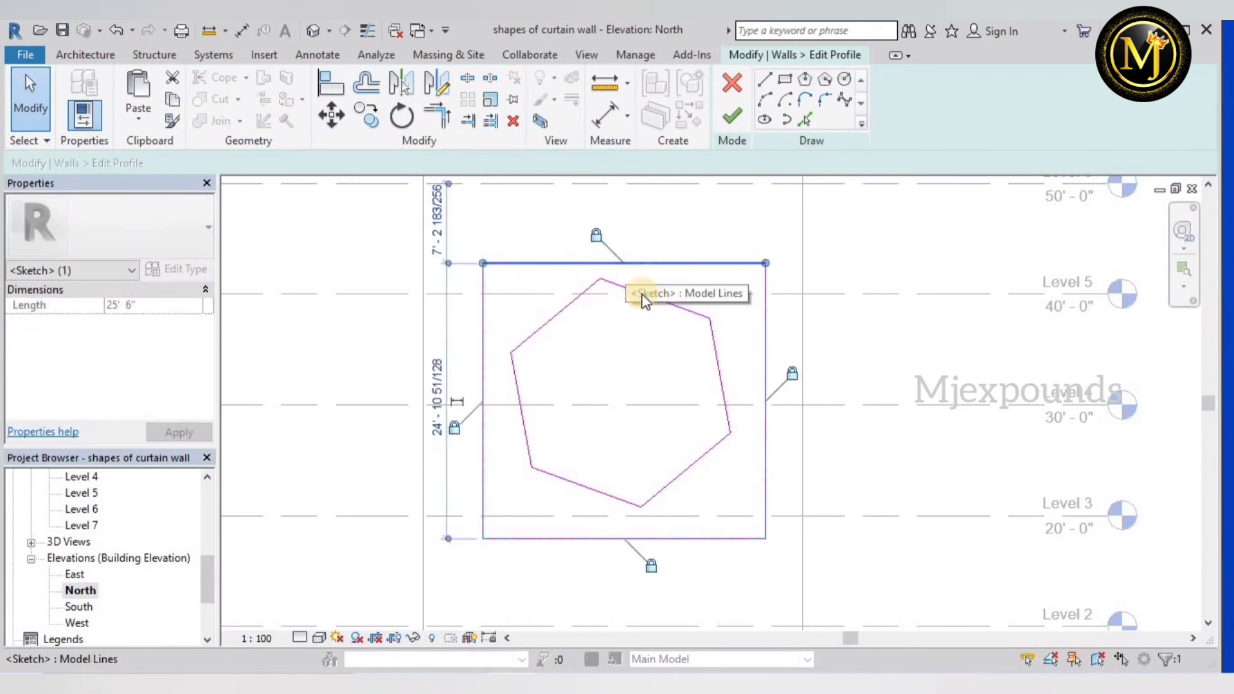
left_click(619, 399)
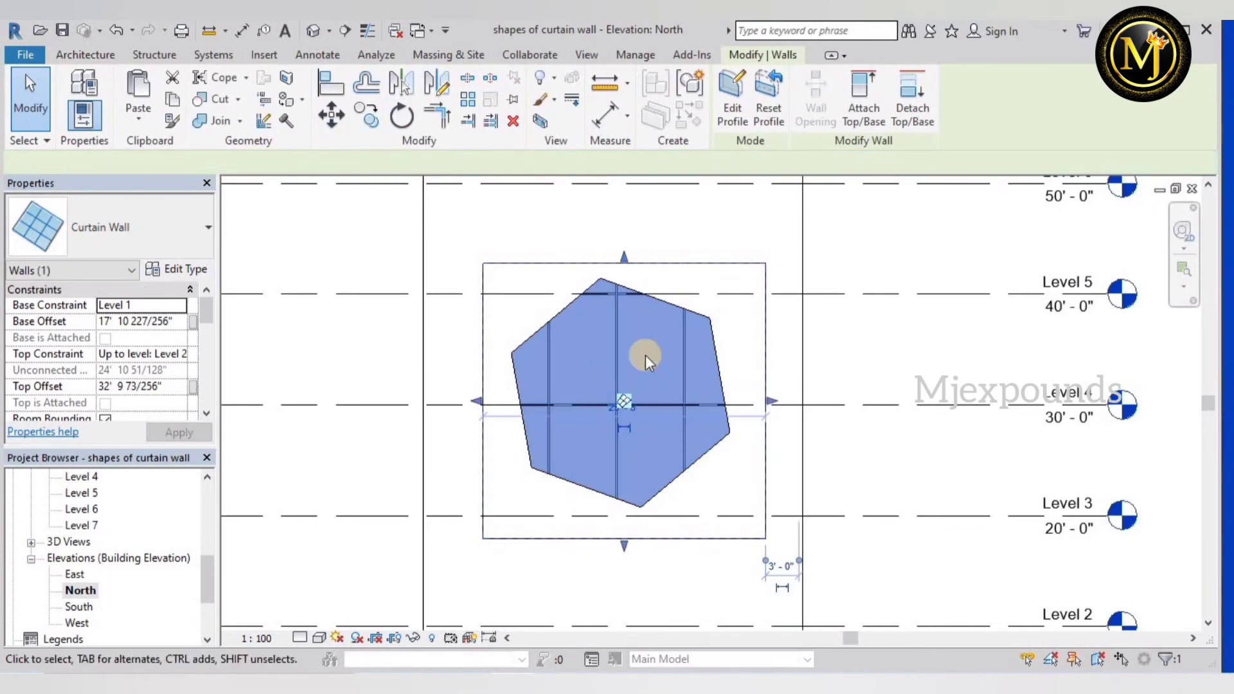
- Check the hexagon in the 3D view, and reopen the north curtain wall's profile for editing in the North elevation
left_click(315, 36)
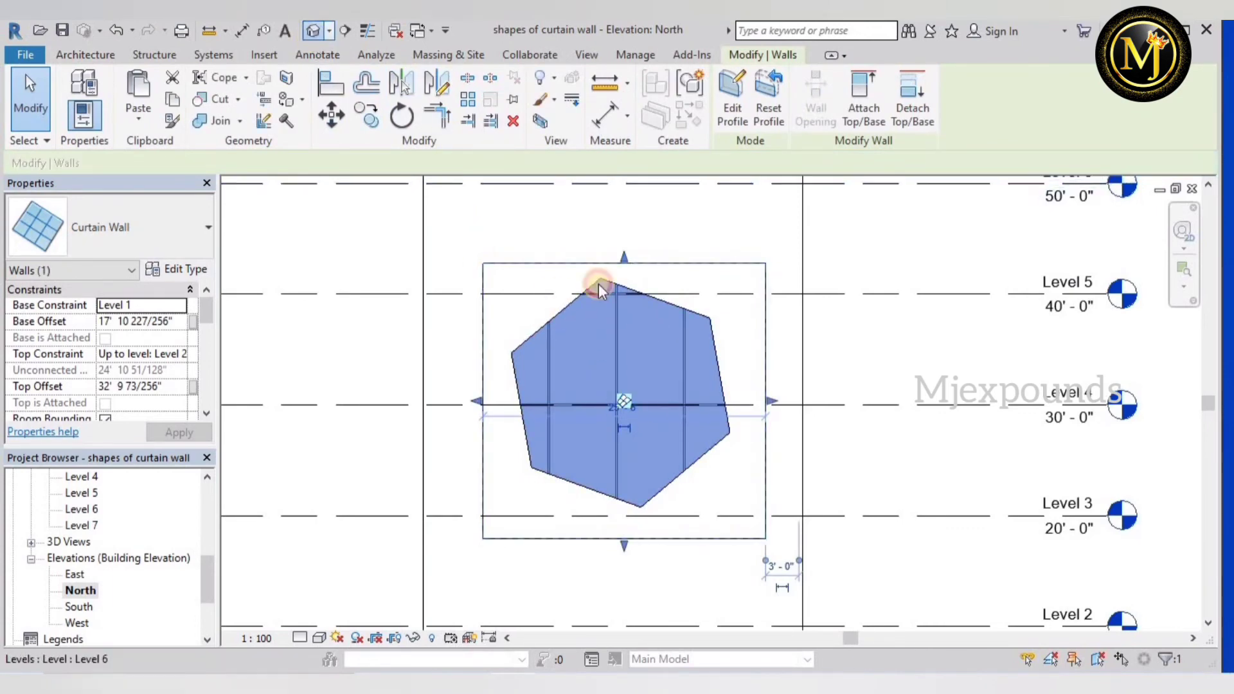
scroll(623, 330, "up", 2)
middle_click_drag(1016, 324, 873, 362, "shift")
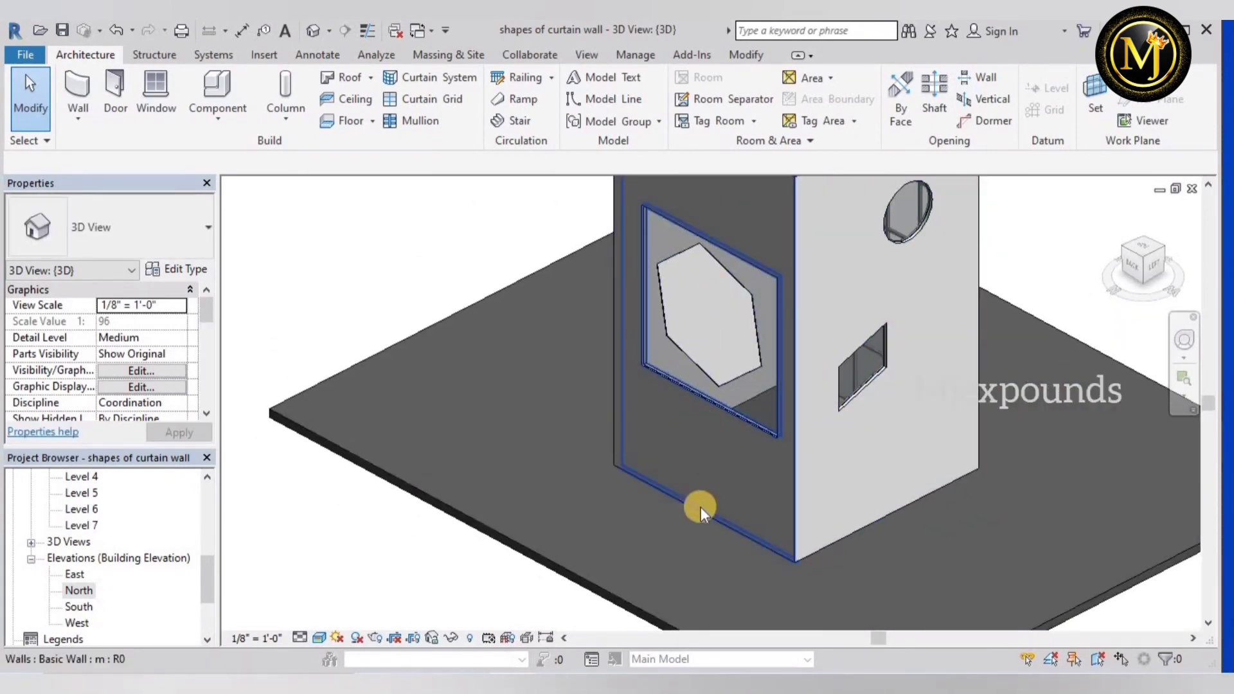
scroll(700, 506, "down", 2)
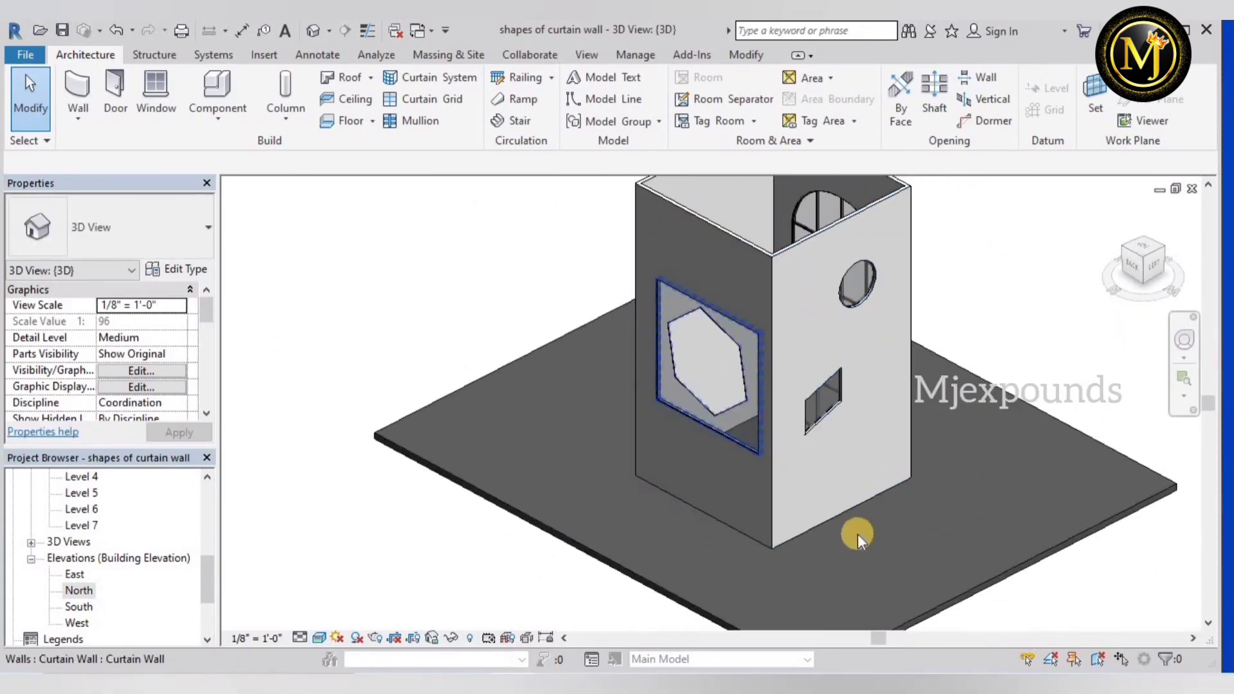
scroll(858, 505, "up", 1)
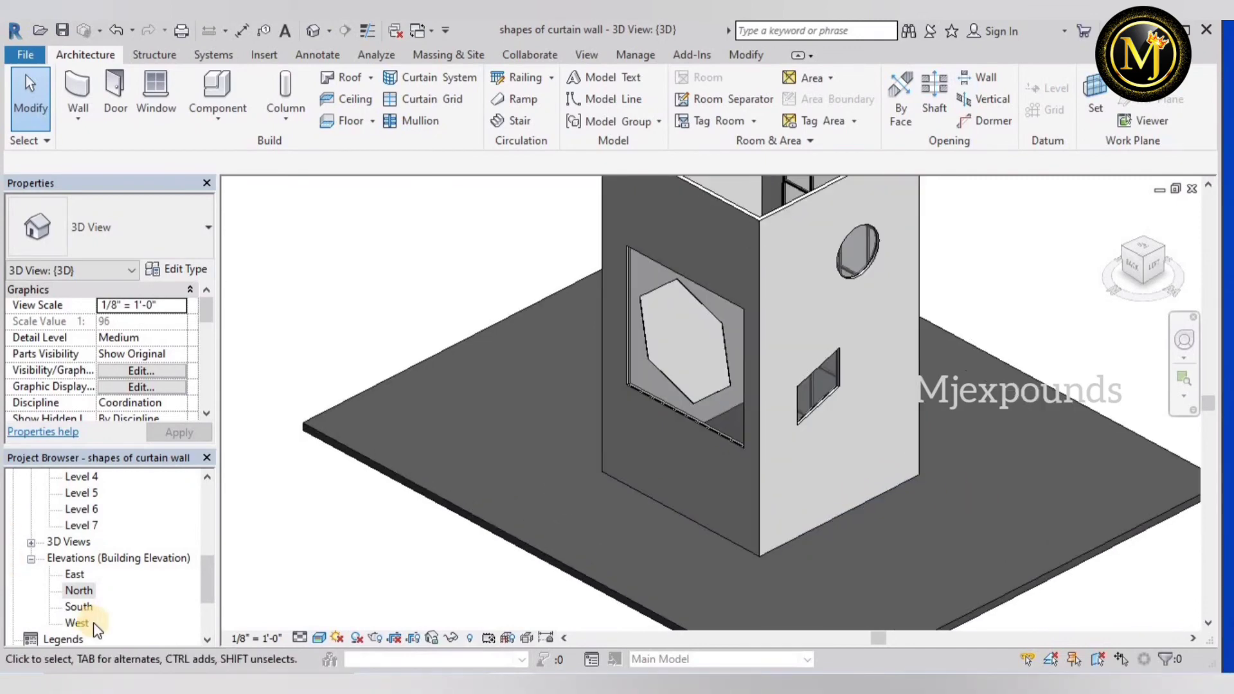
double_click(80, 591)
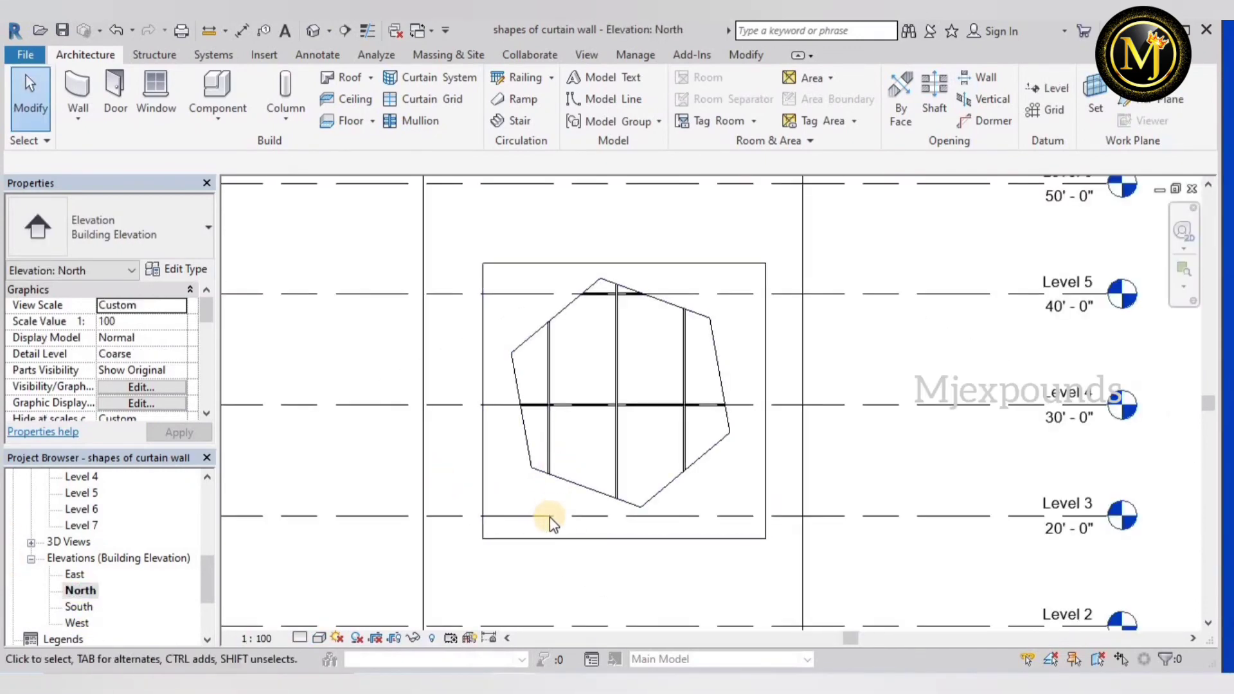
left_click(550, 534)
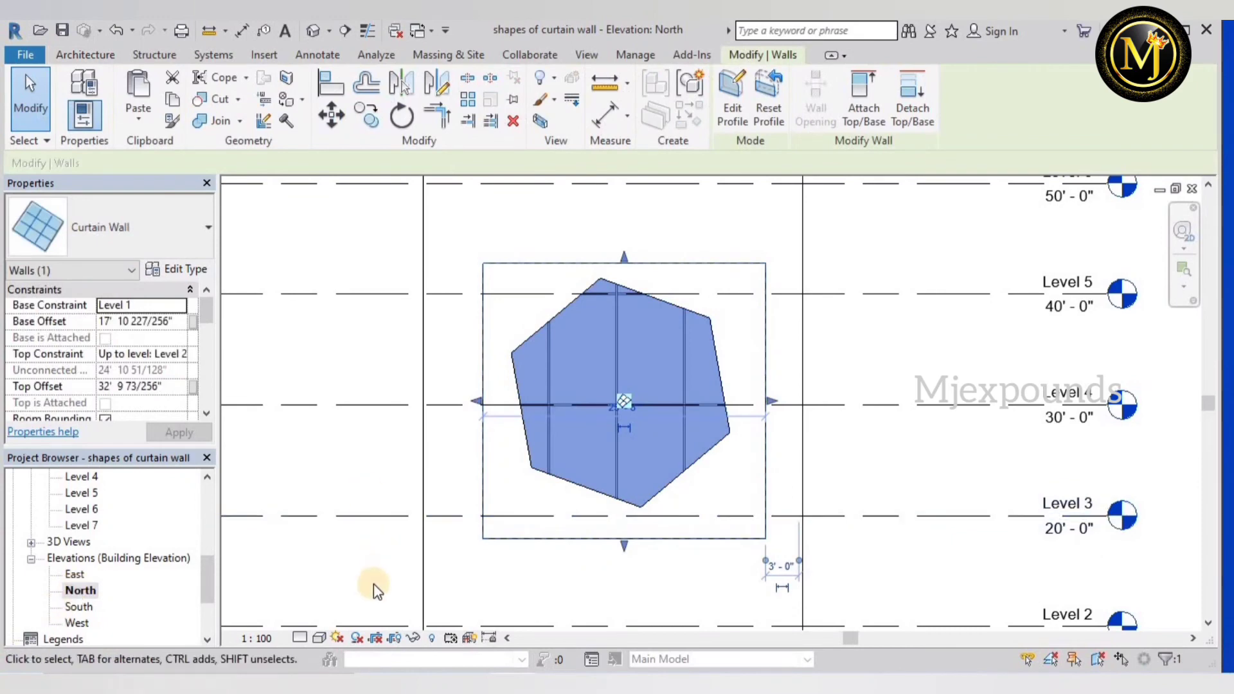
left_click(721, 94)
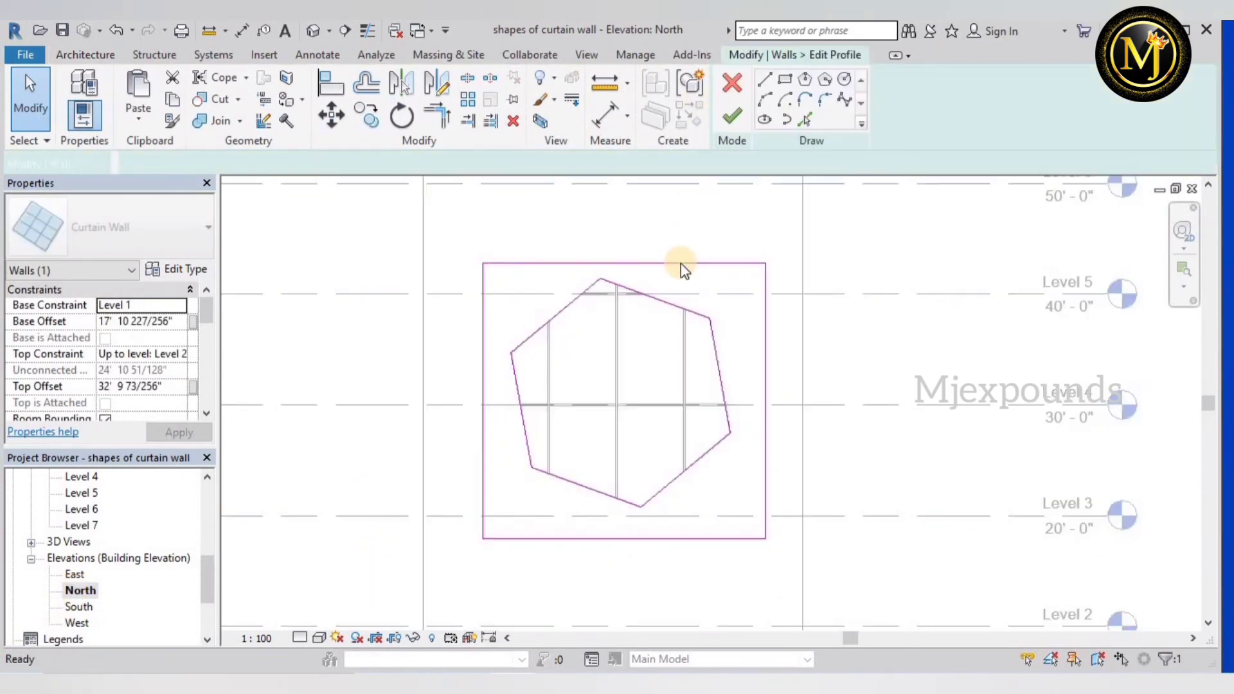
- Delete the four rectangle edges around the hexagon and finish the profile edit
left_click(680, 264)
left_click(773, 328)
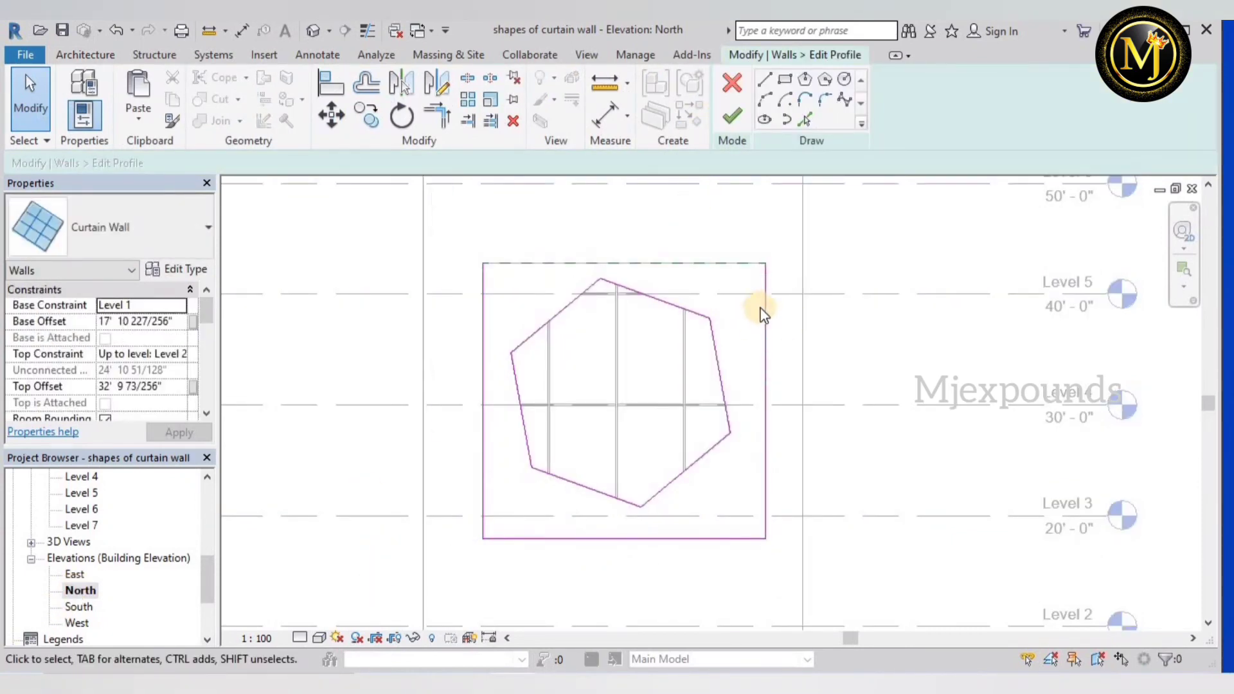
left_click(710, 540)
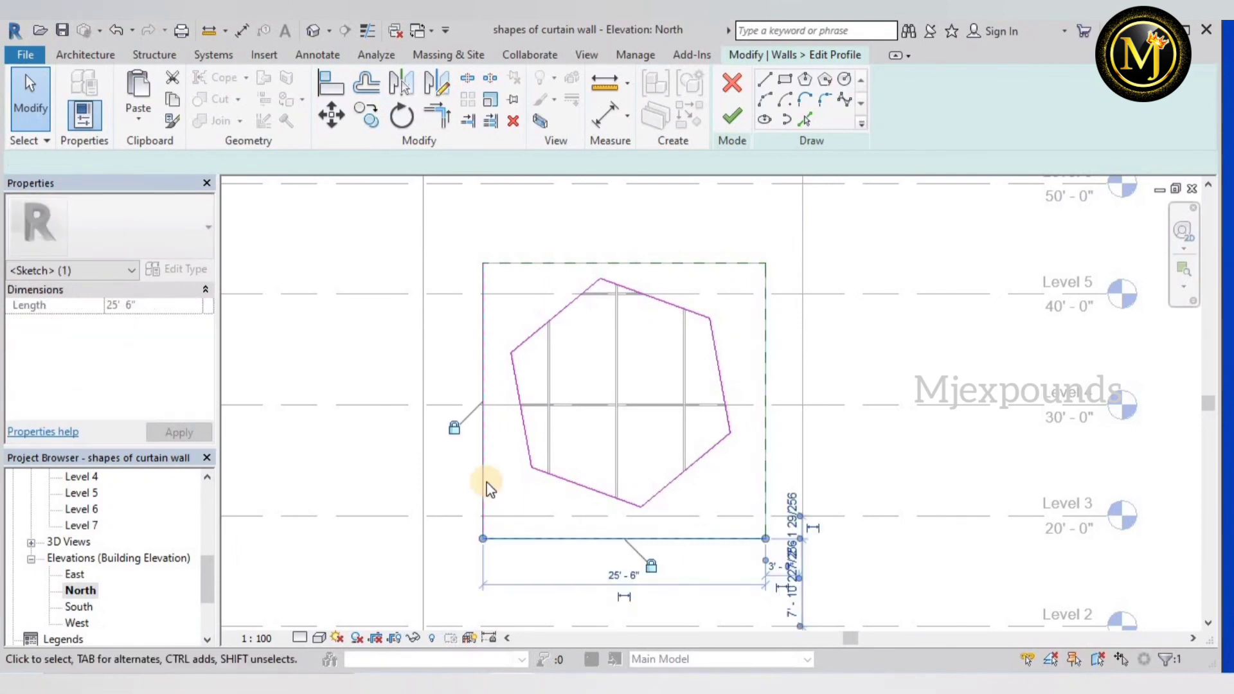
left_click(490, 485)
left_click(732, 118)
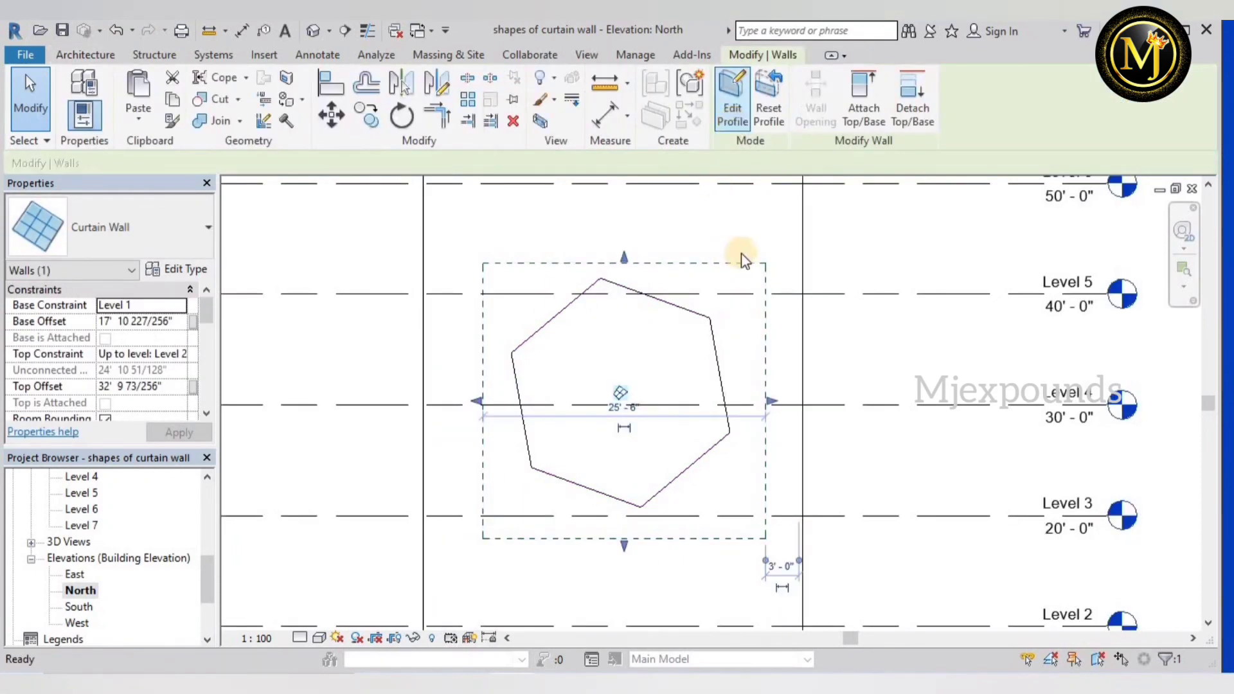
left_click(827, 239)
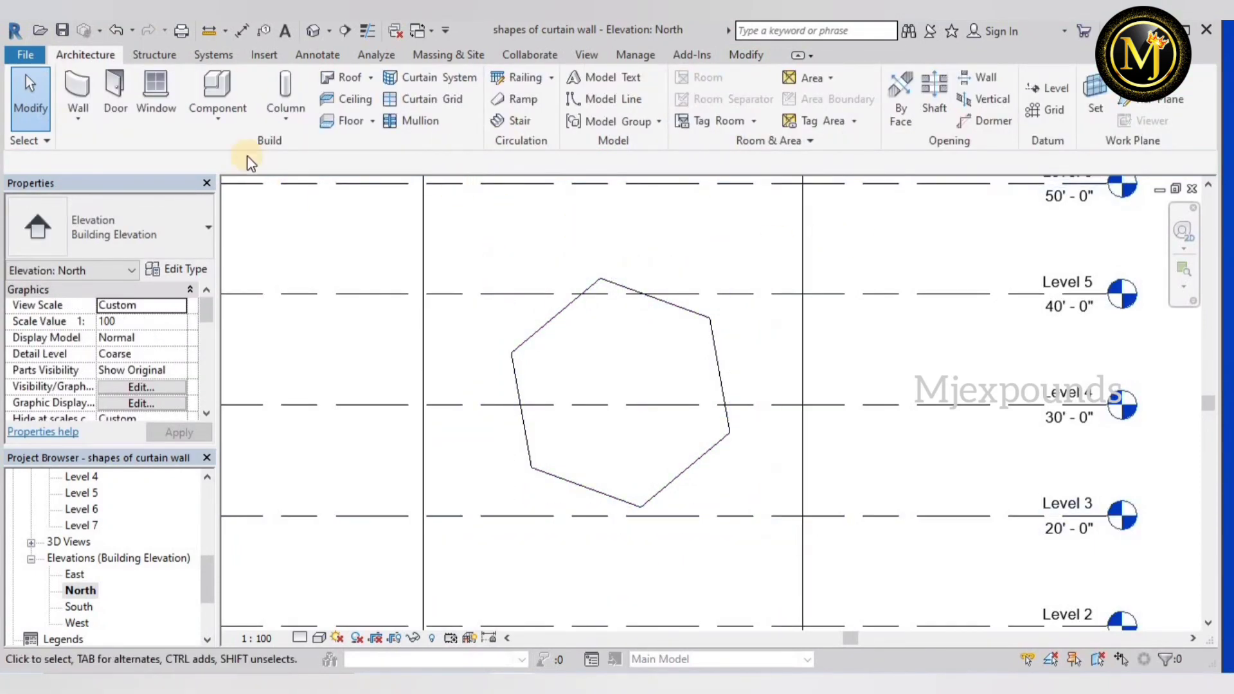
- In the 3D view, divide the hexagonal curtain wall with three vertical curtain grid lines and one horizontal line across all segments
left_click(312, 30)
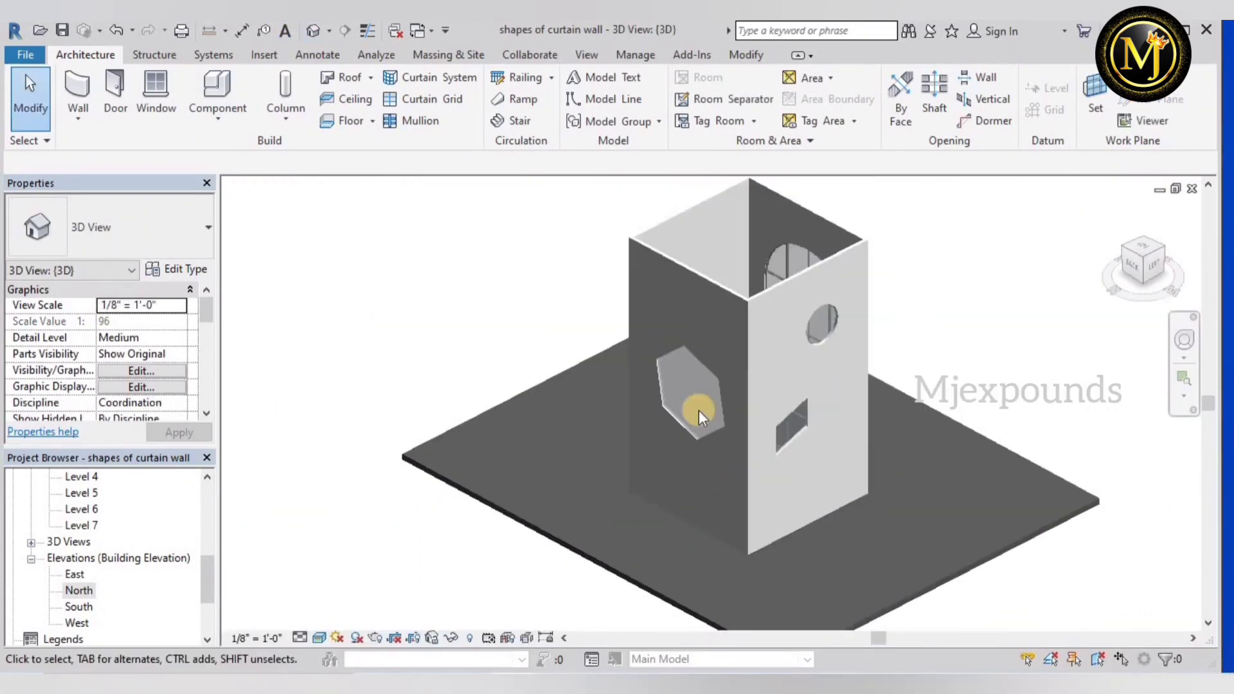
scroll(699, 411, "up", 4)
left_click(444, 102)
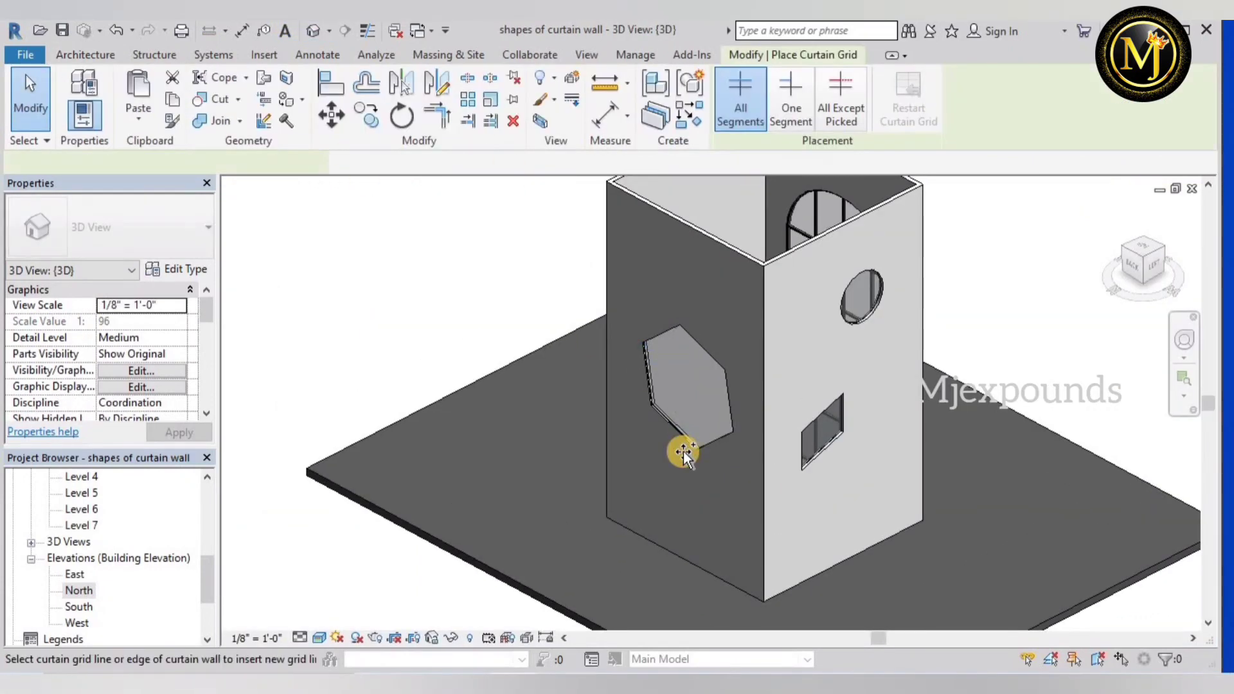
left_click(716, 429)
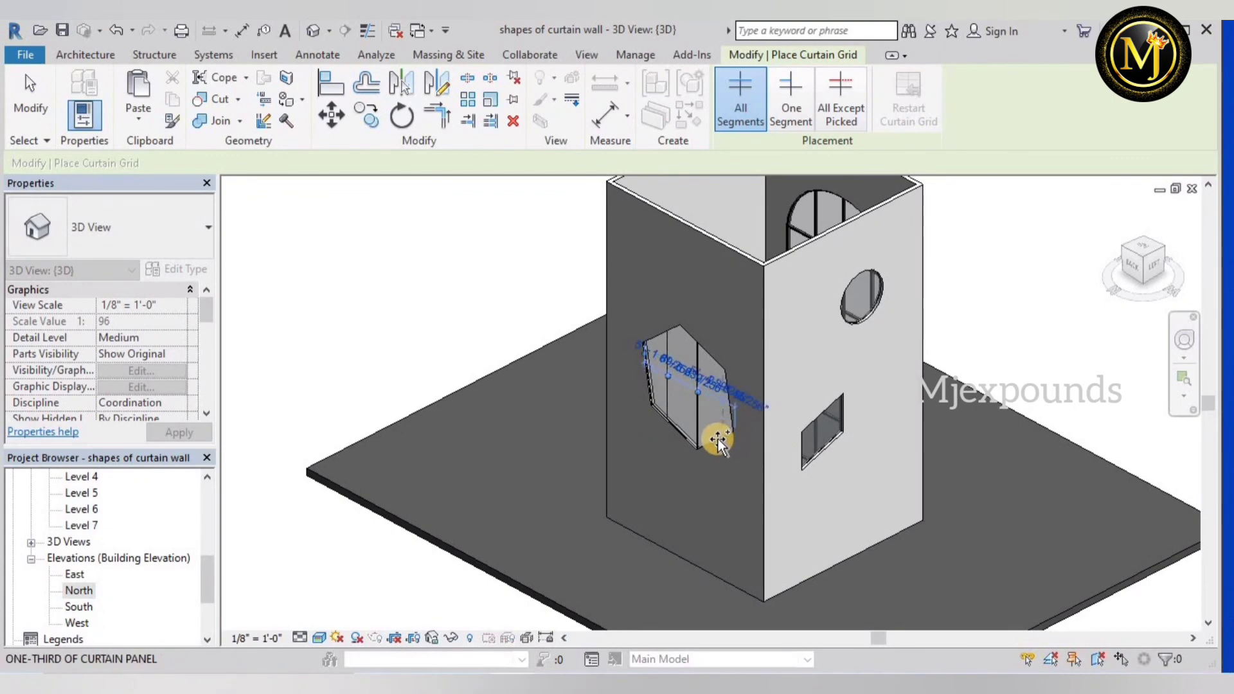
left_click(643, 362)
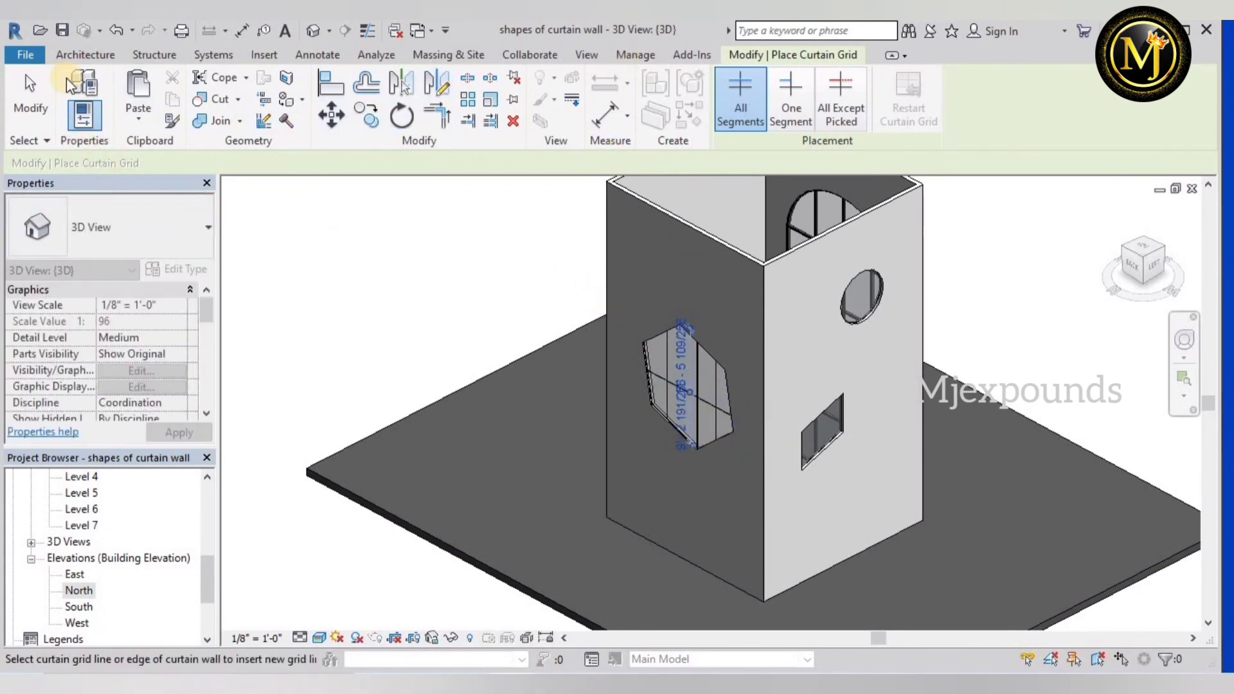
- Place 50mm x 150mm rectangular mullions on all grid lines and edges of the hexagonal curtain wall
left_click(30, 96)
left_click(412, 117)
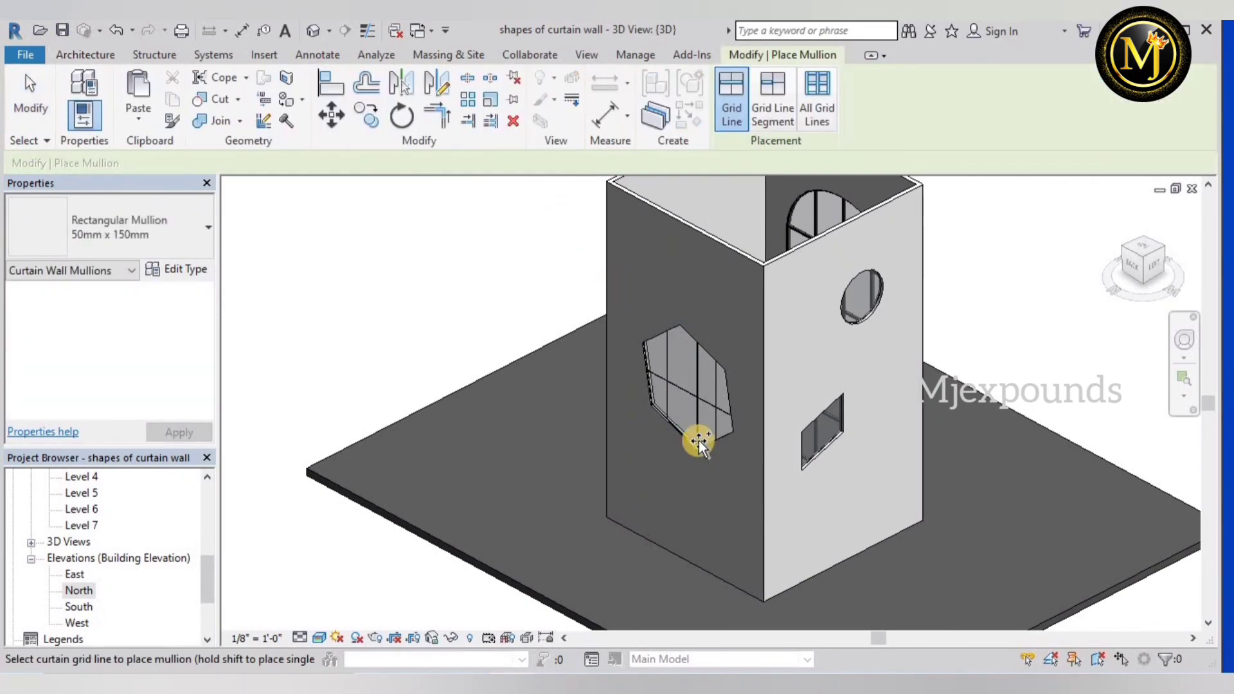
left_click(692, 391)
left_click(44, 112)
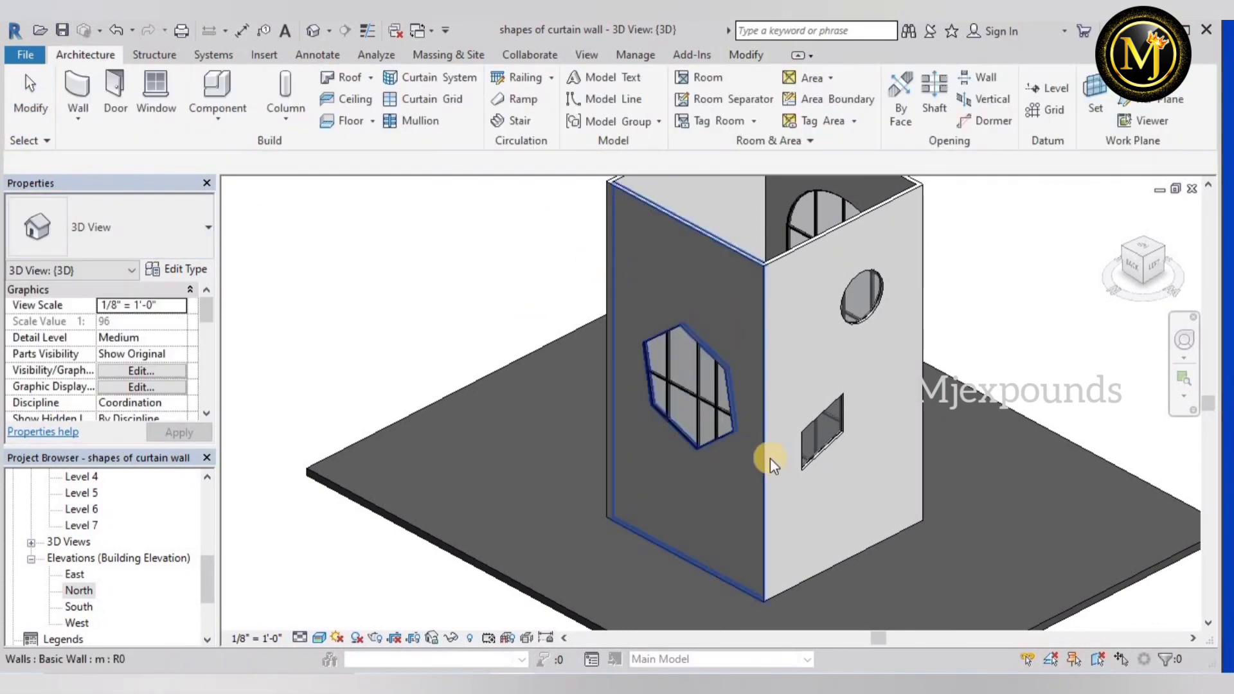
scroll(772, 458, "down", 3)
middle_click_drag(904, 407, 995, 625, "shift")
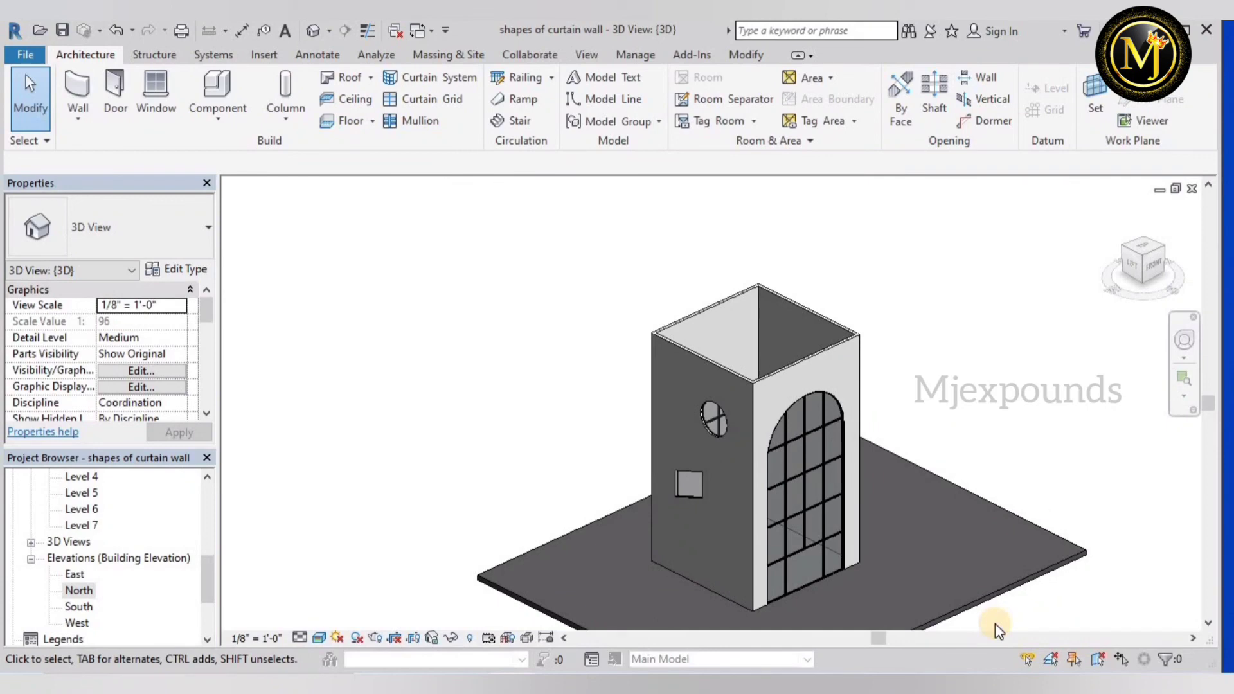